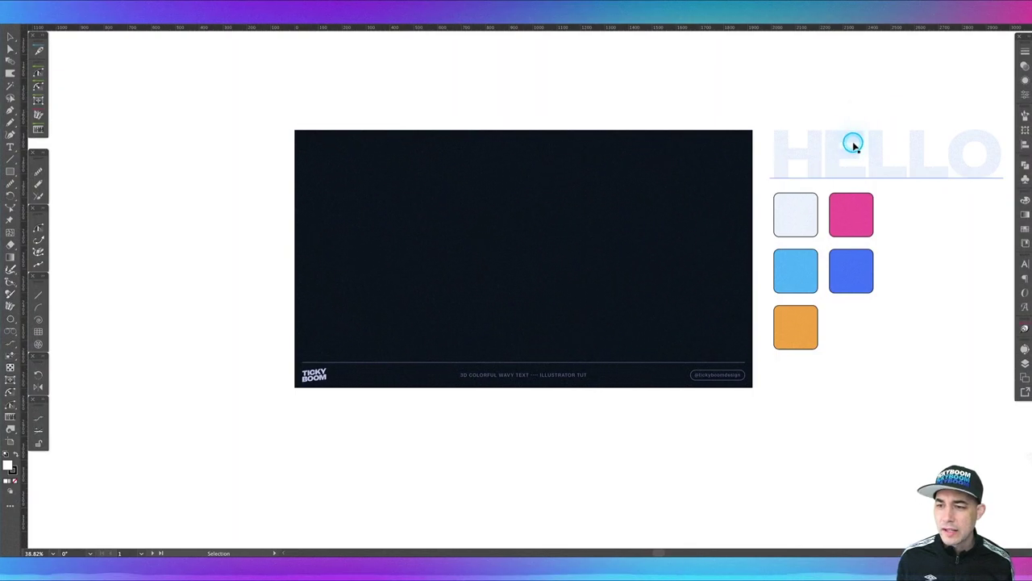
- Place the HELLO text on the dark artboard and centre it horizontally and vertically
left_click_drag(853, 145, 489, 228)
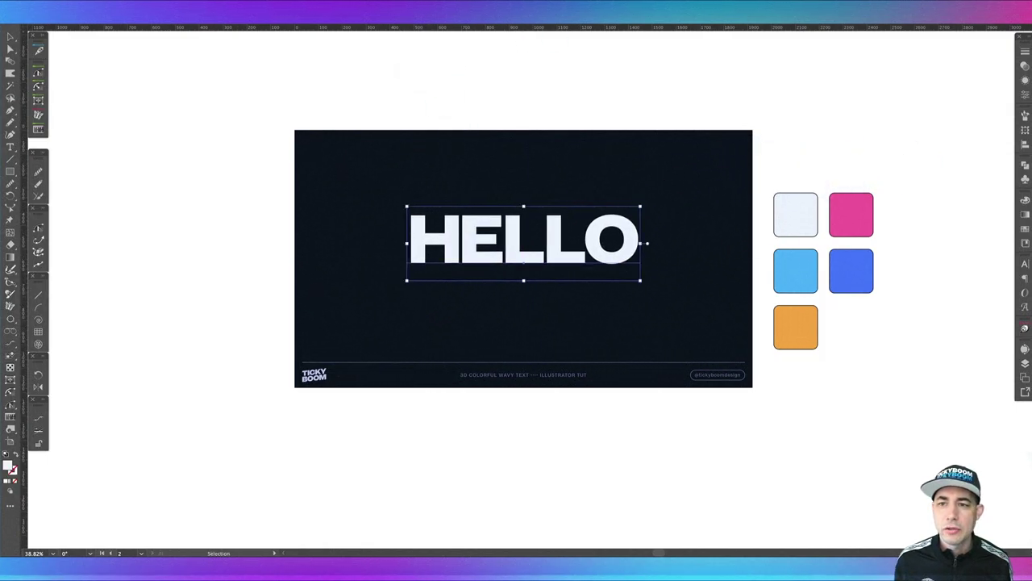
left_click(671, 121)
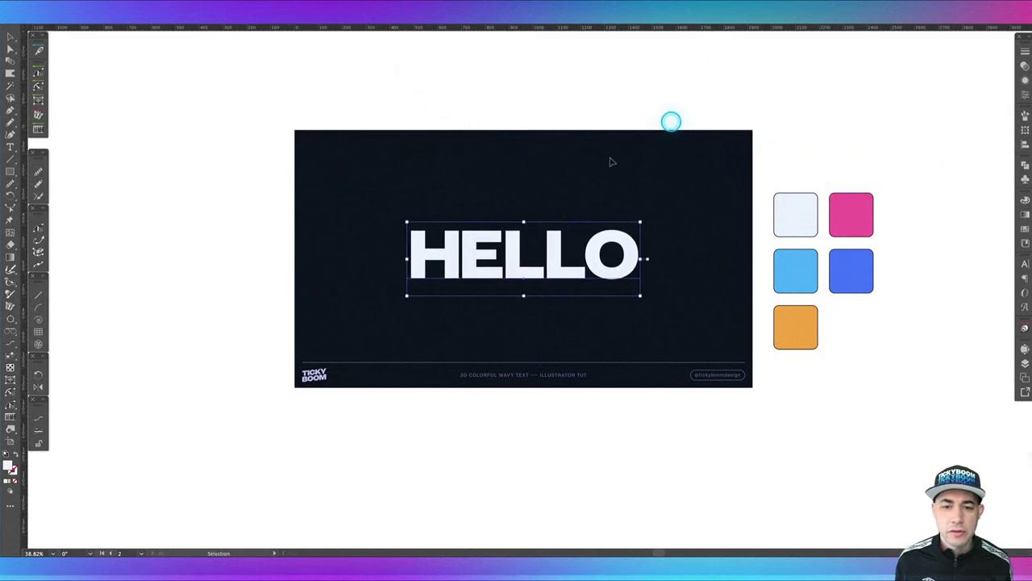
left_click(262, 193)
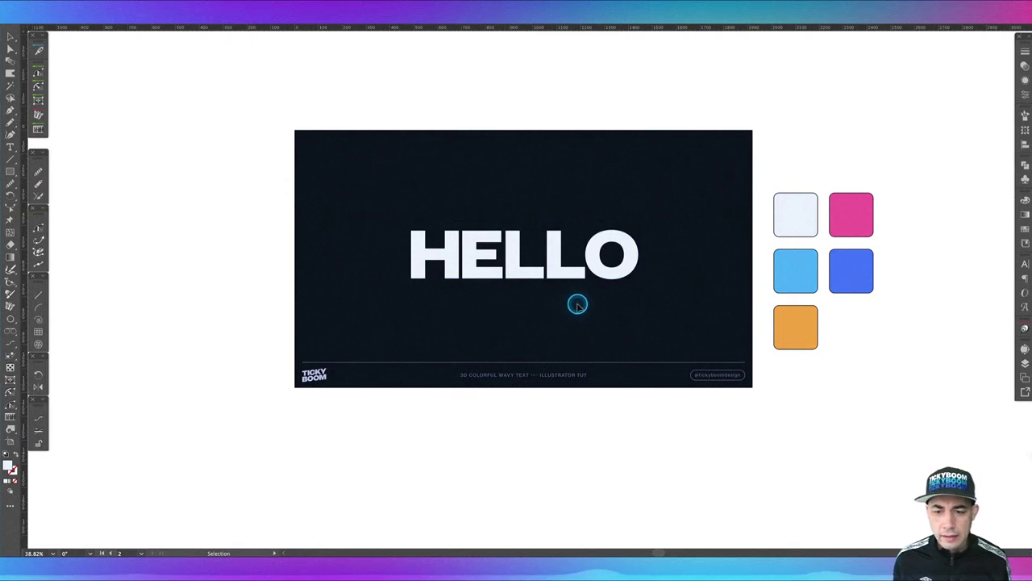
- Tighten the spacing of the O and the second L in HELLO by nudging each character with the Touch Type tool
key("shift+t")
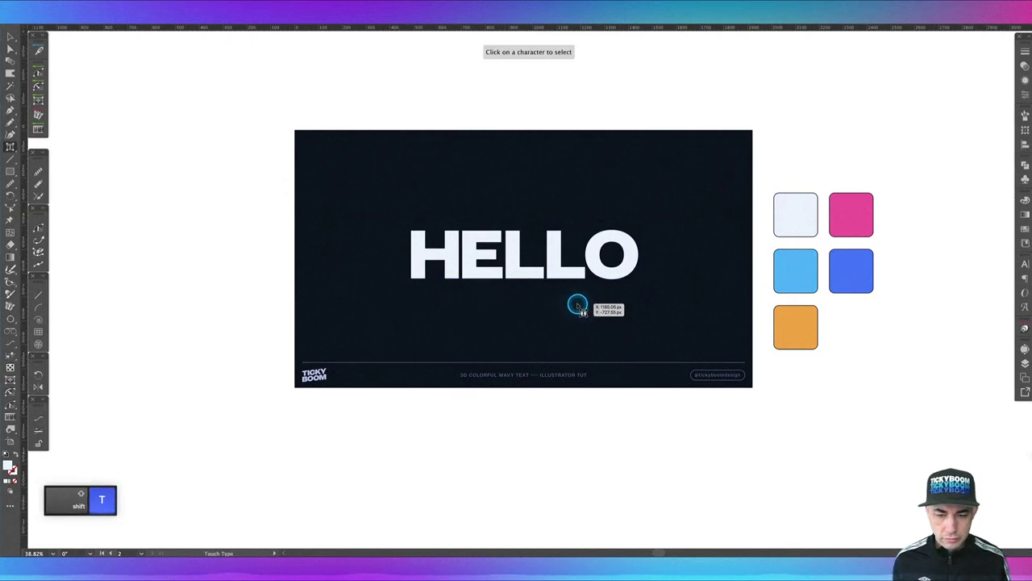
left_click(602, 266)
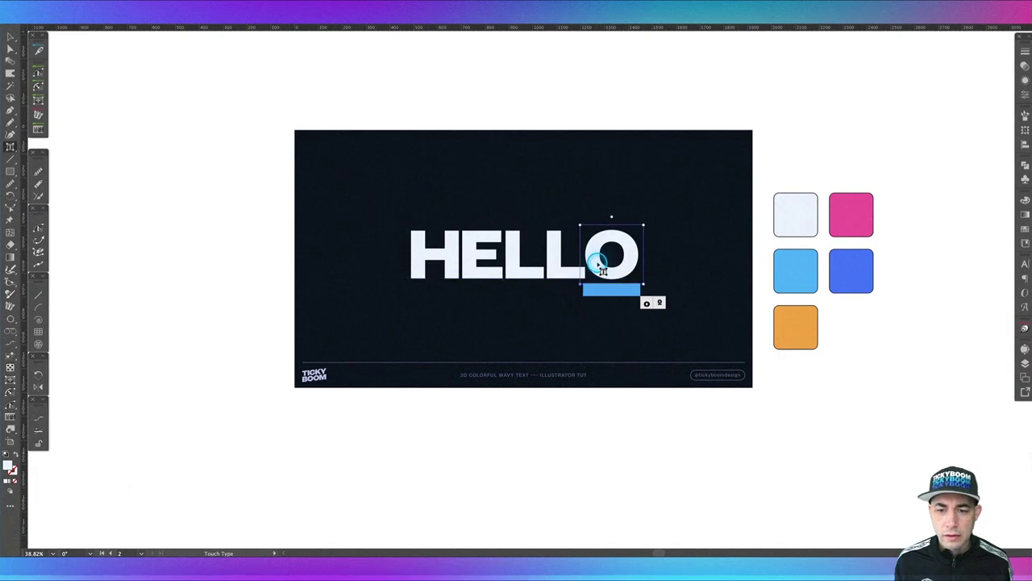
key("Left")
key("Left")
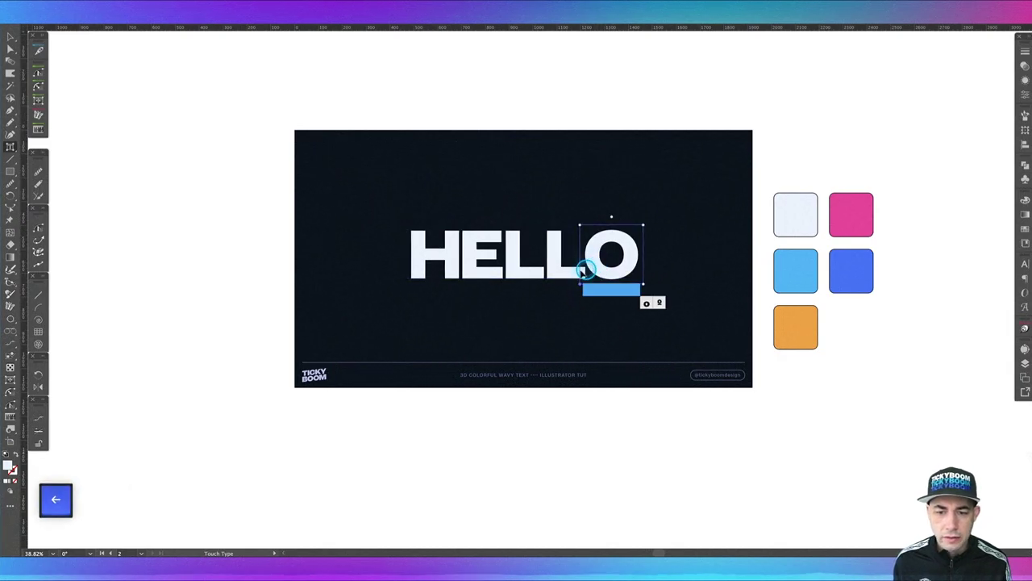
left_click(555, 273)
key("Left")
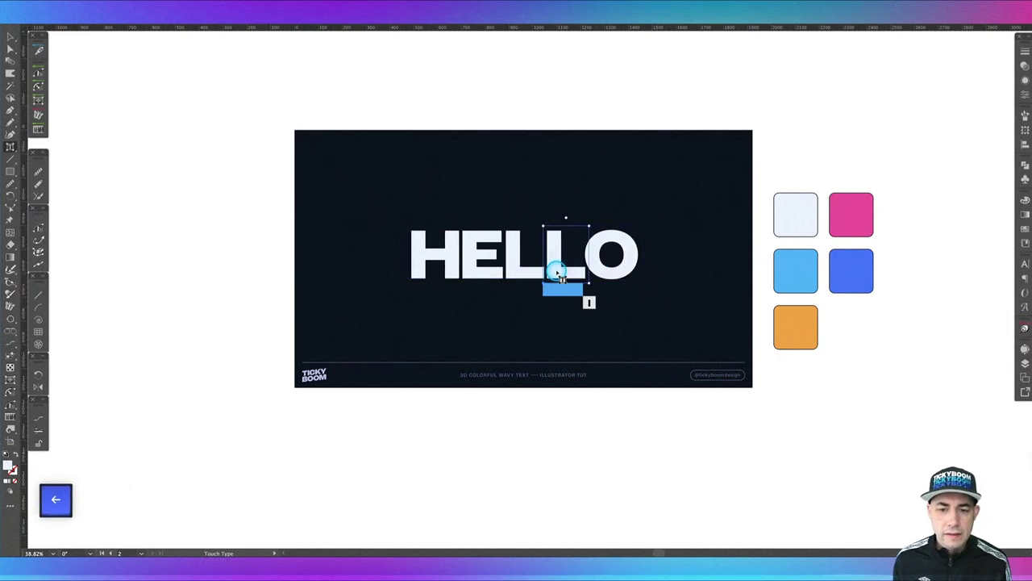
left_click(465, 296)
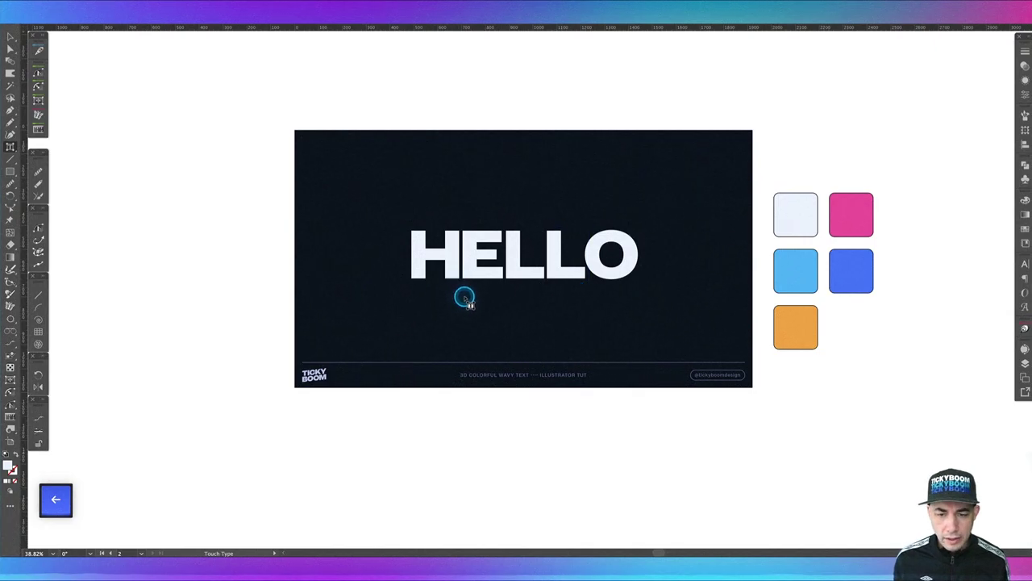
- Convert the HELLO text to outlines
key("v")
left_click(516, 271)
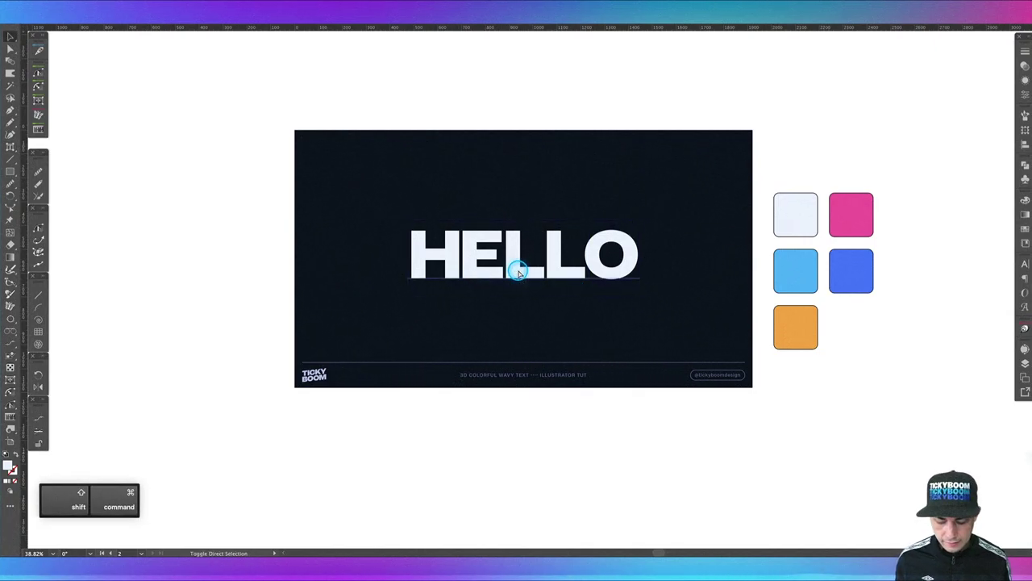
key("super+shift+o")
left_click(554, 316)
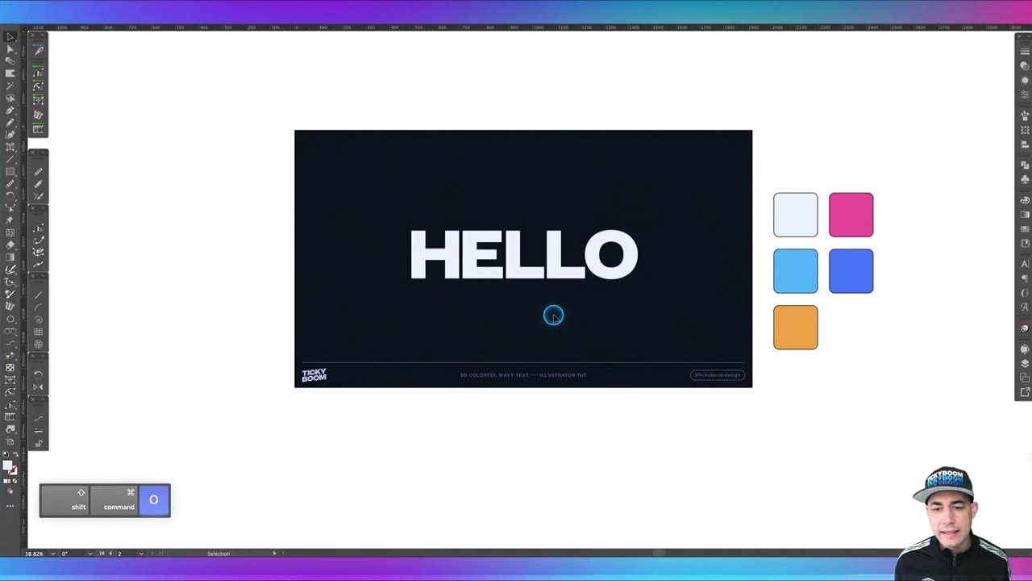
- Ungroup the outlined HELLO into separate letter shapes
key("super+equal")
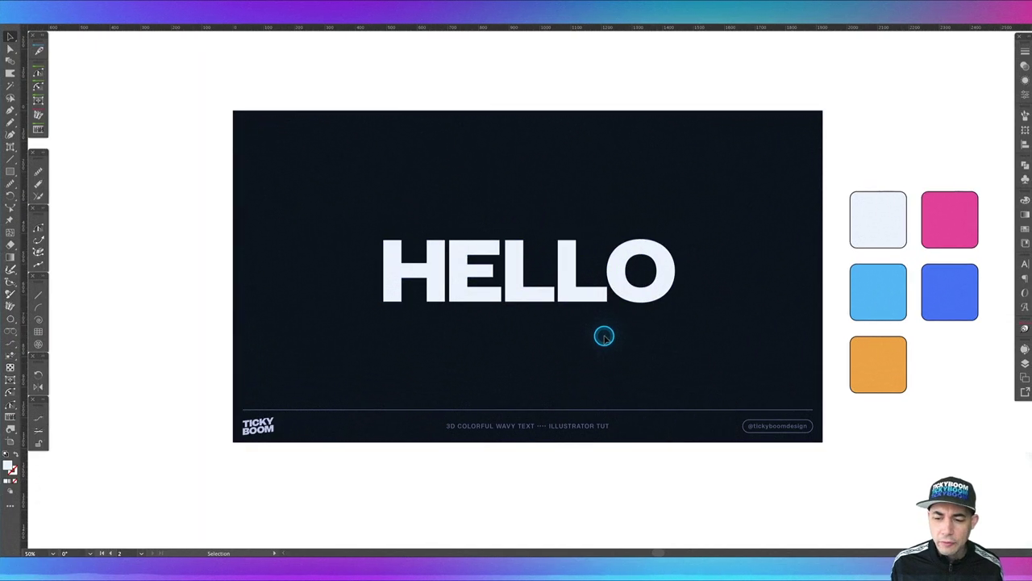
left_click(520, 283)
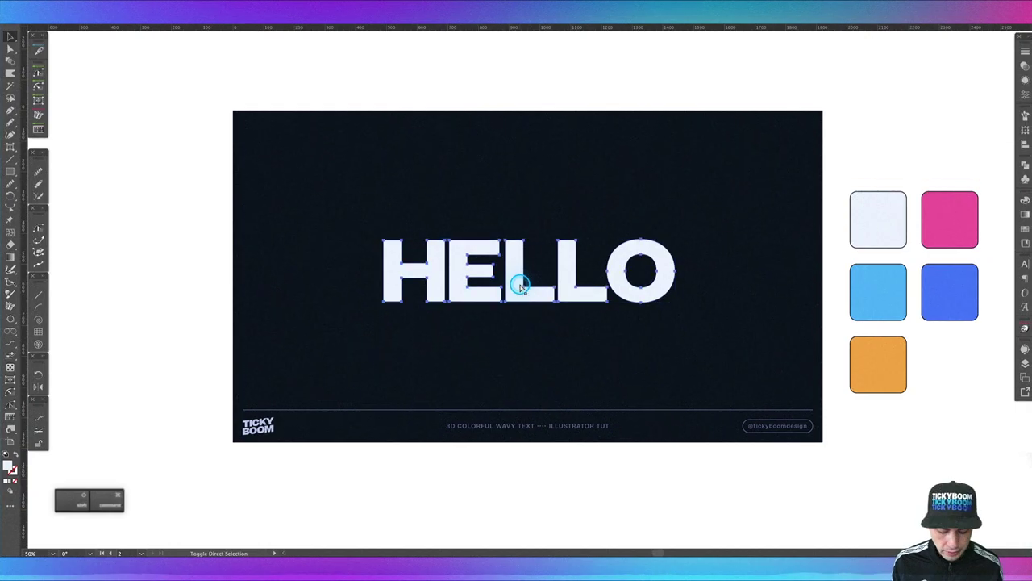
key("super+shift+g")
key("super+bracketright")
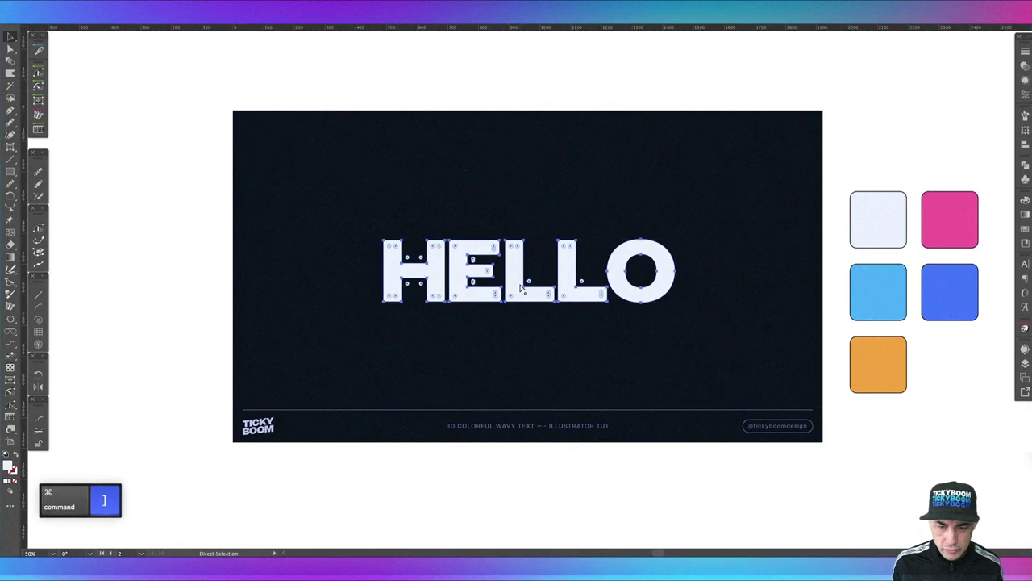
key("super+equal")
key("super+equal")
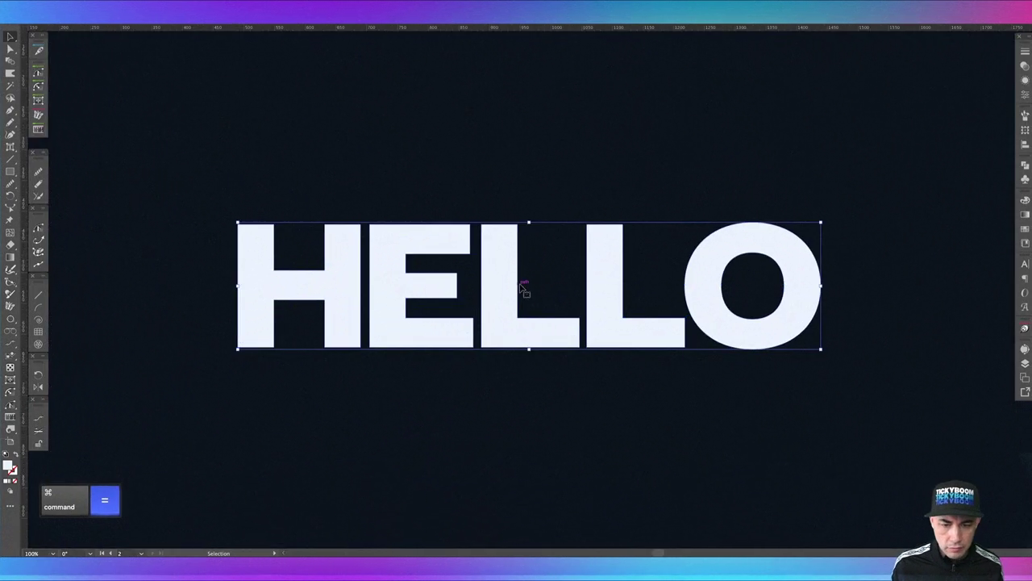
key("super+minus")
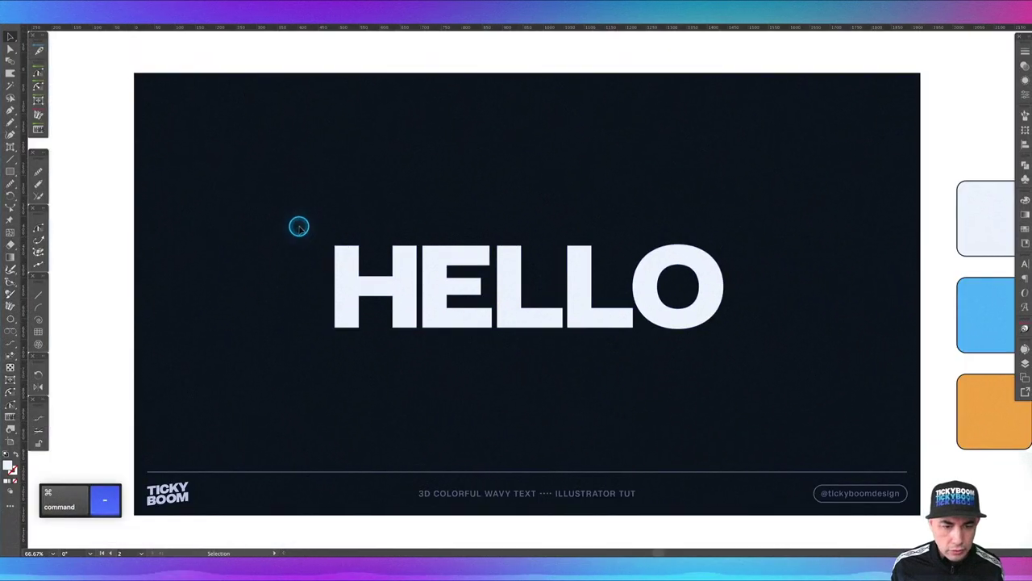
- Move HELLO to the upper part of the artboard and stretch the lower ends of H, E, L and L straight down
left_click_drag(507, 299, 498, 212)
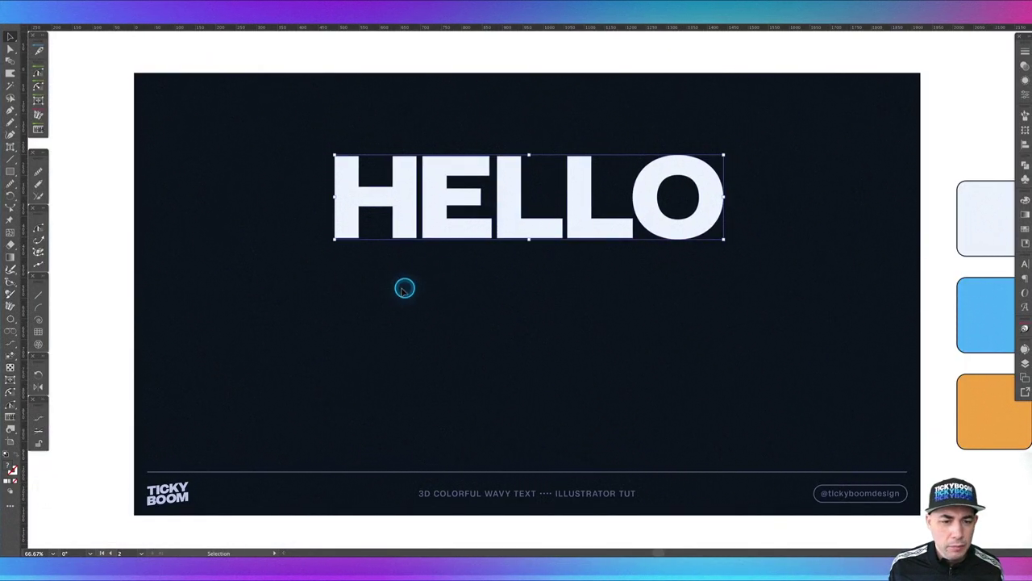
key("a")
left_click_drag(294, 217, 512, 257)
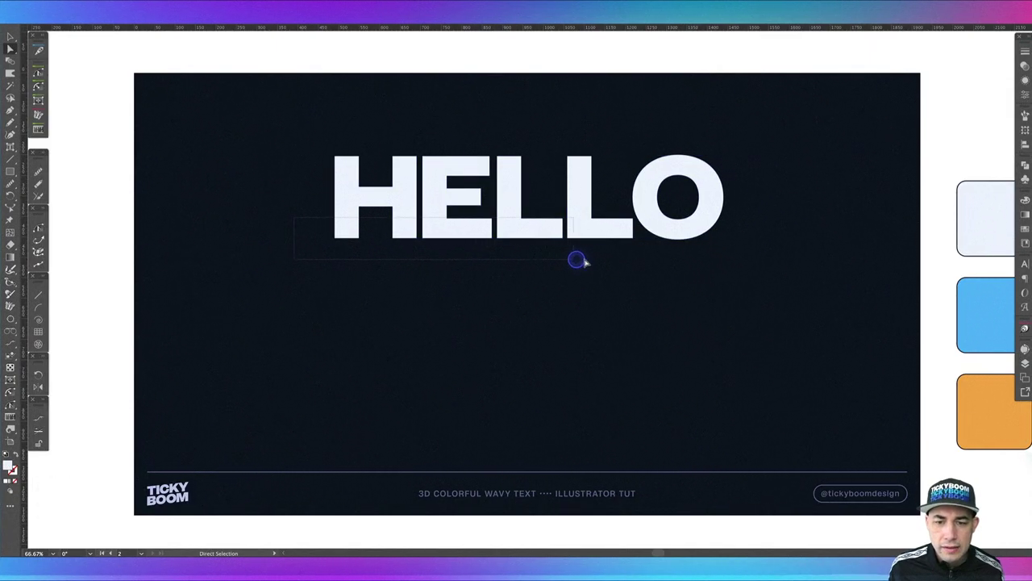
left_click_drag(626, 259, 633, 396)
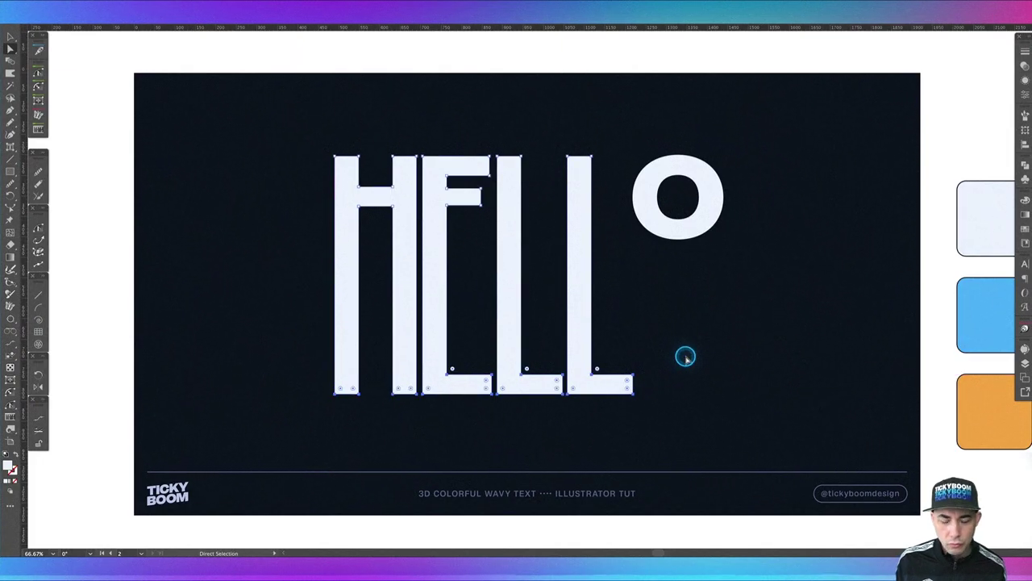
key("v")
left_click(685, 357)
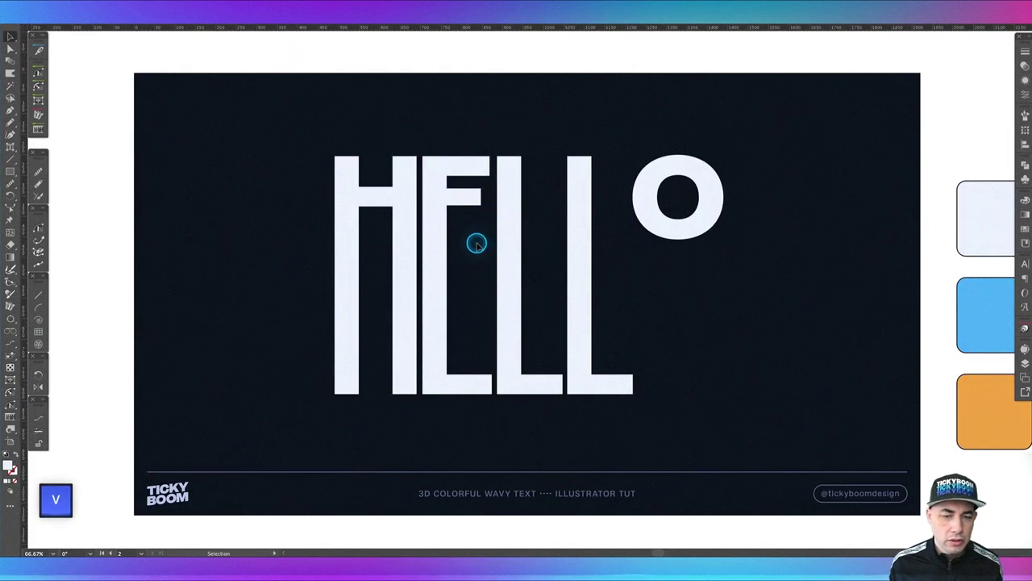
key("a")
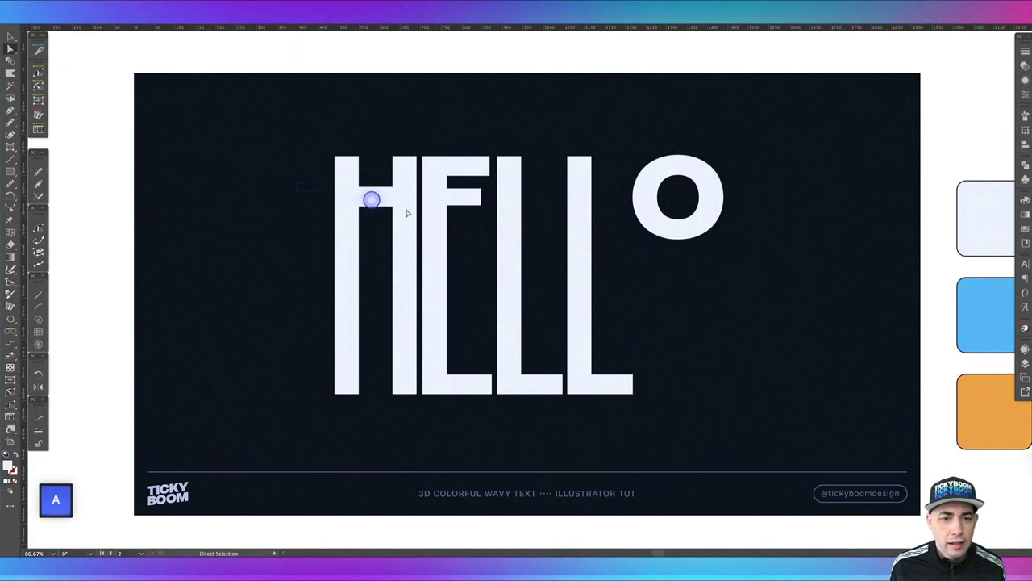
left_click_drag(472, 232, 489, 231)
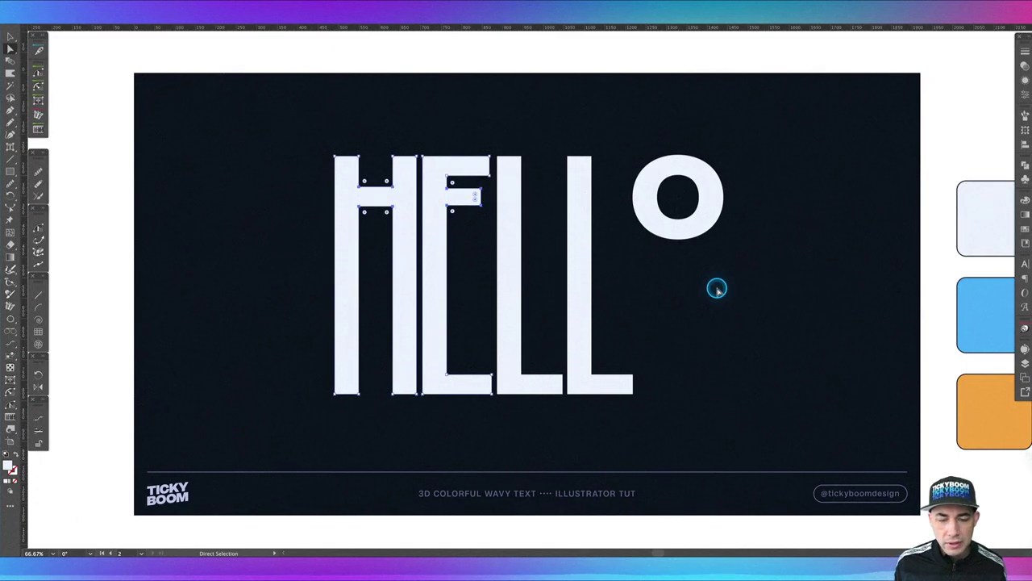
key("shift")
key("super+z")
key("super+z")
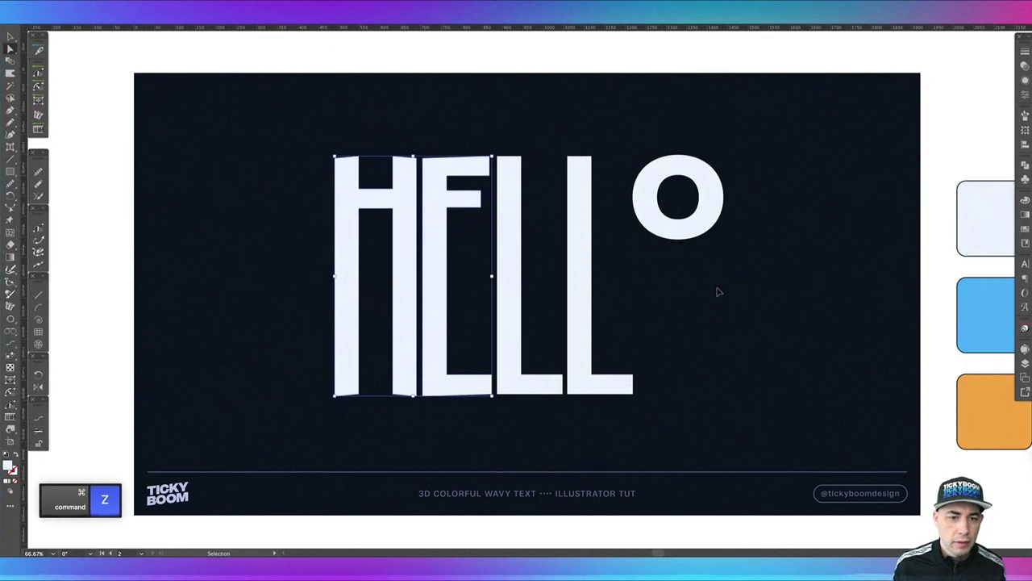
key("super+z")
key("super+z")
key("super+z")
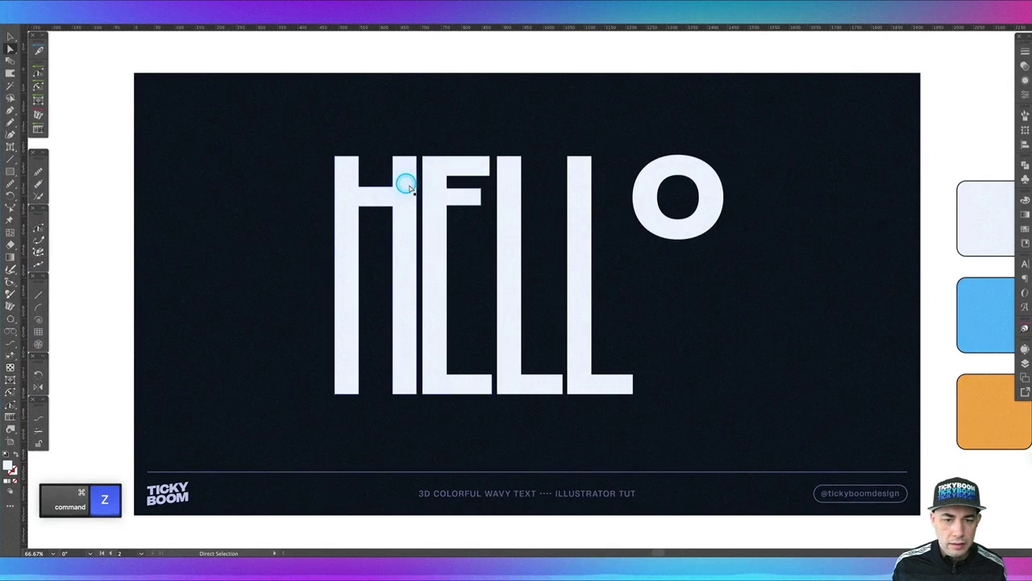
- Shift the H crossbar and the E middle arm down together by moving only their anchor points
left_click(446, 190)
left_click_drag(446, 189, 460, 185)
key("shift")
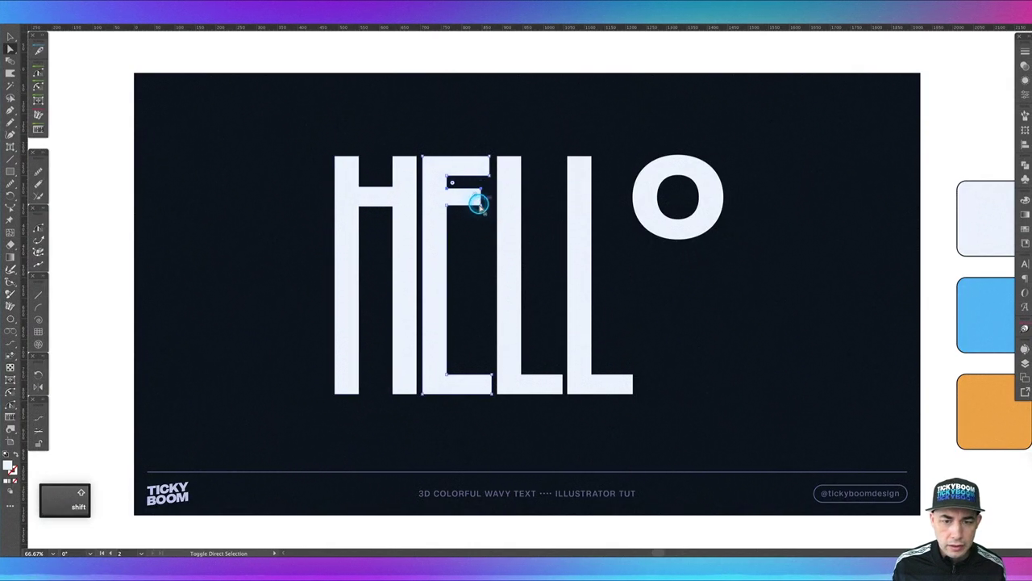
left_click(376, 204, "shift")
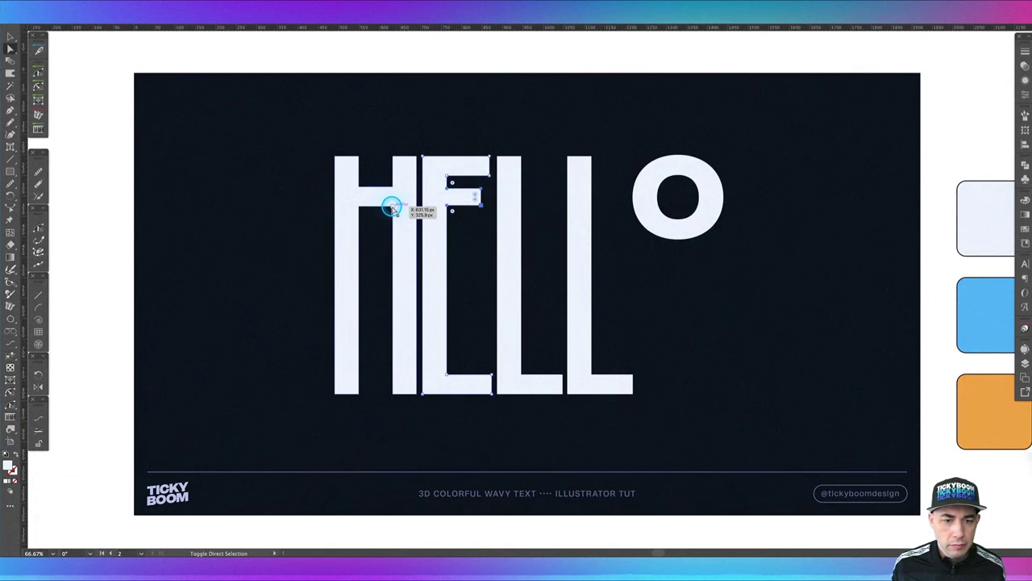
left_click_drag(391, 207, 360, 207)
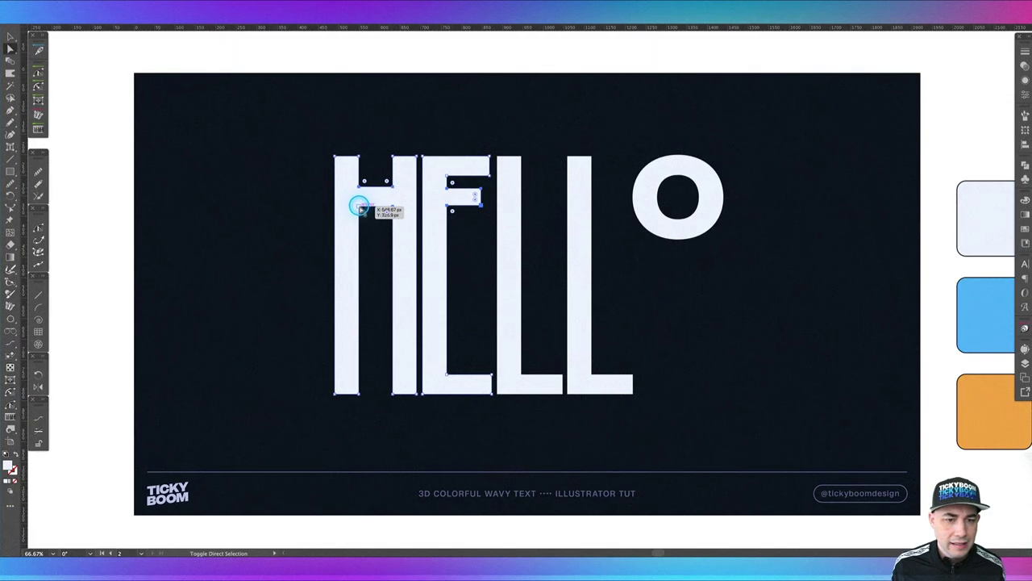
key("shift+Down")
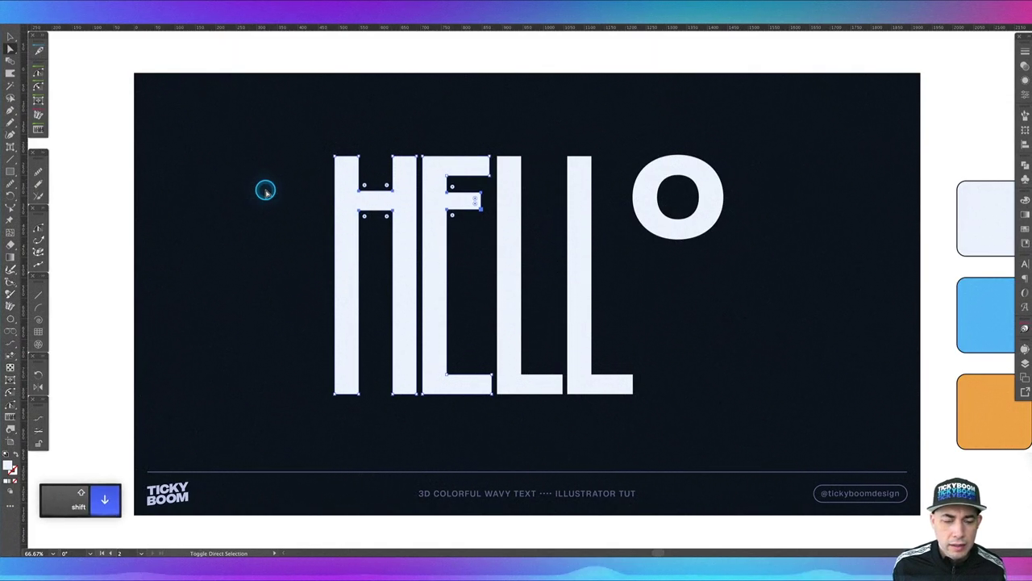
key("shift+Down")
key("shift+Down")
key("shift+Down")
key("shift+Down")
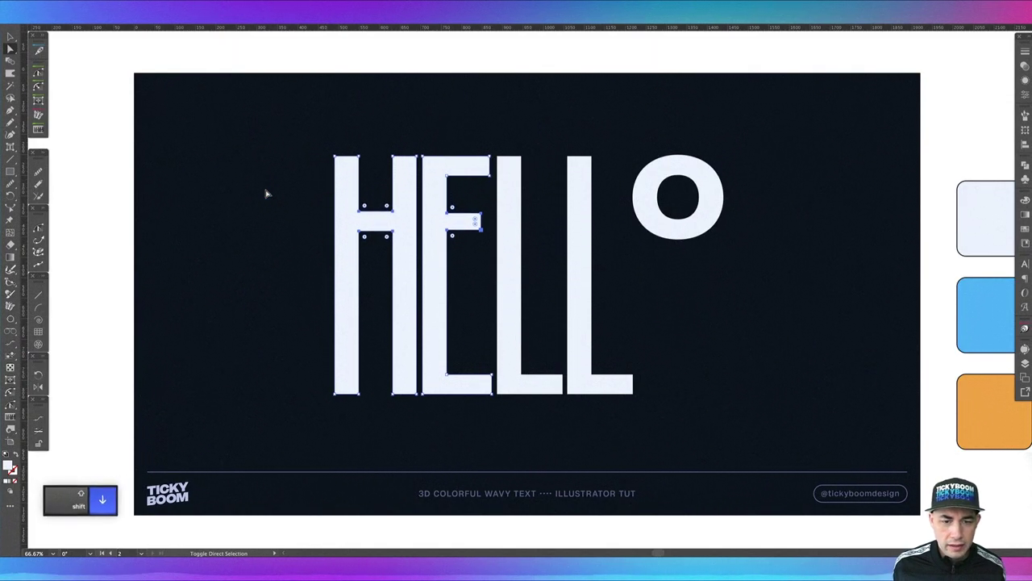
key("shift+Down")
key("shift+Up")
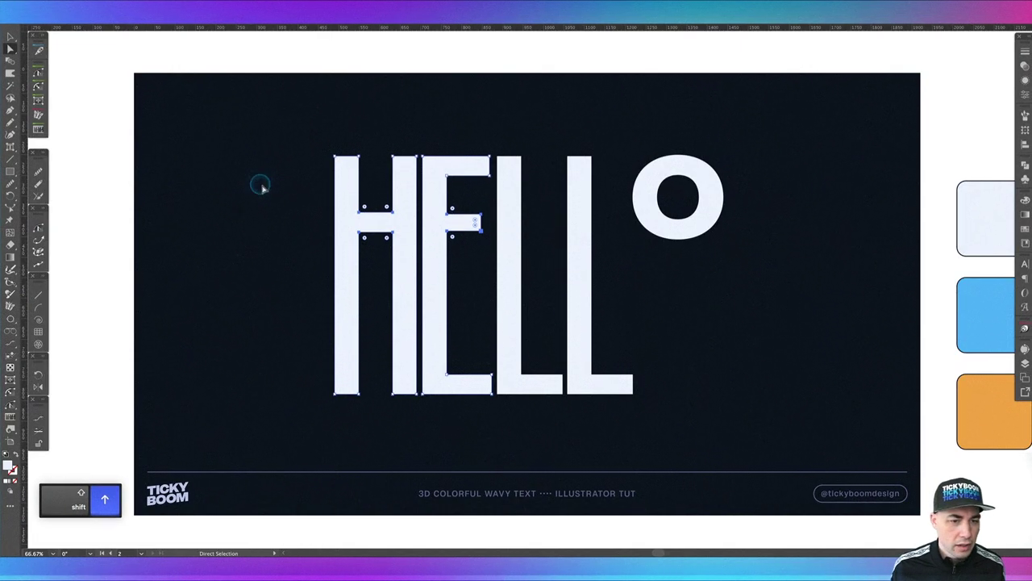
left_click(260, 187)
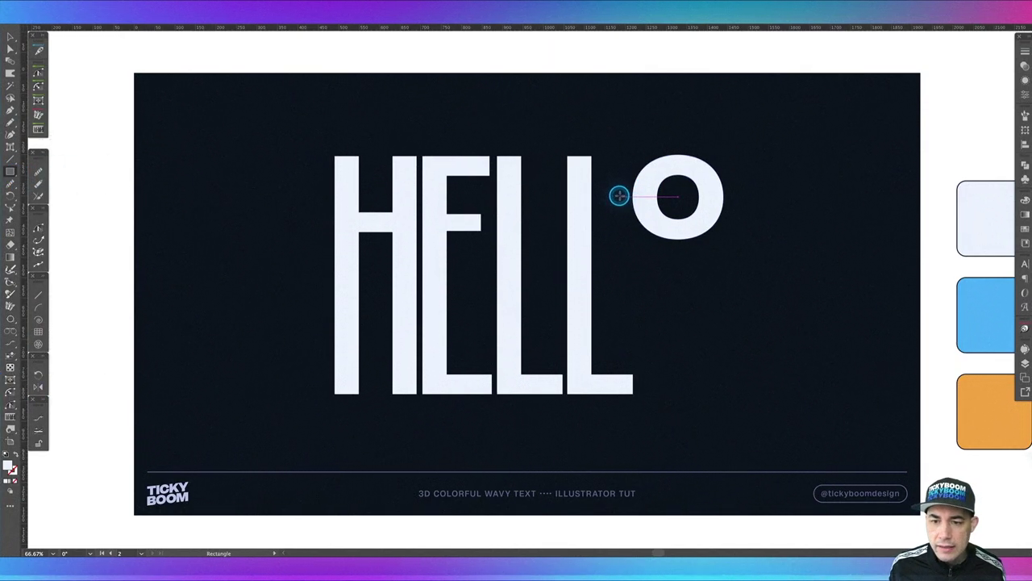
- Split the O horizontally at its centre using a rectangle over its lower half and Shape Builder, removing the excess rectangle areas
left_click_drag(619, 196, 736, 259)
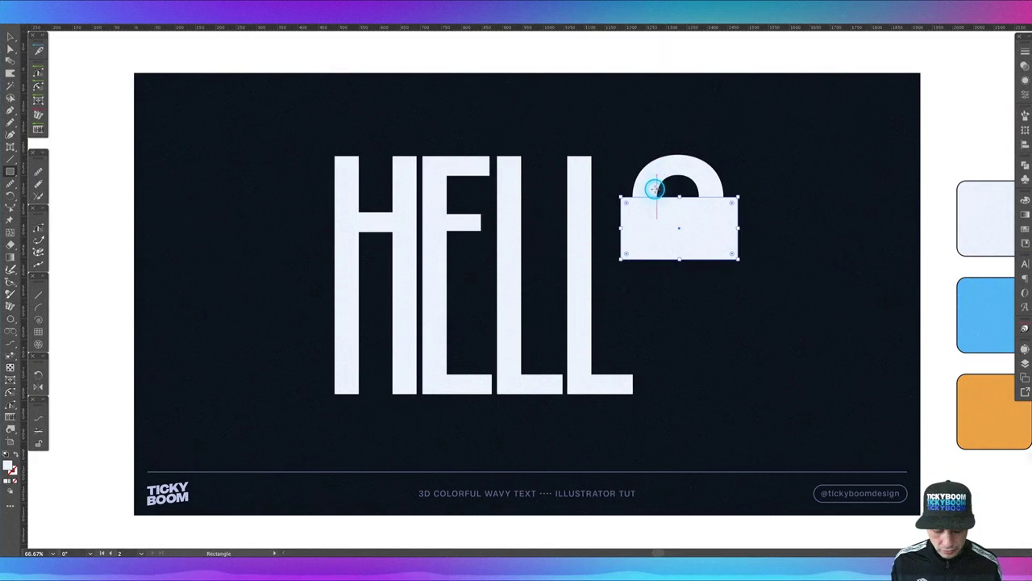
key("v")
left_click_drag(782, 302, 760, 293)
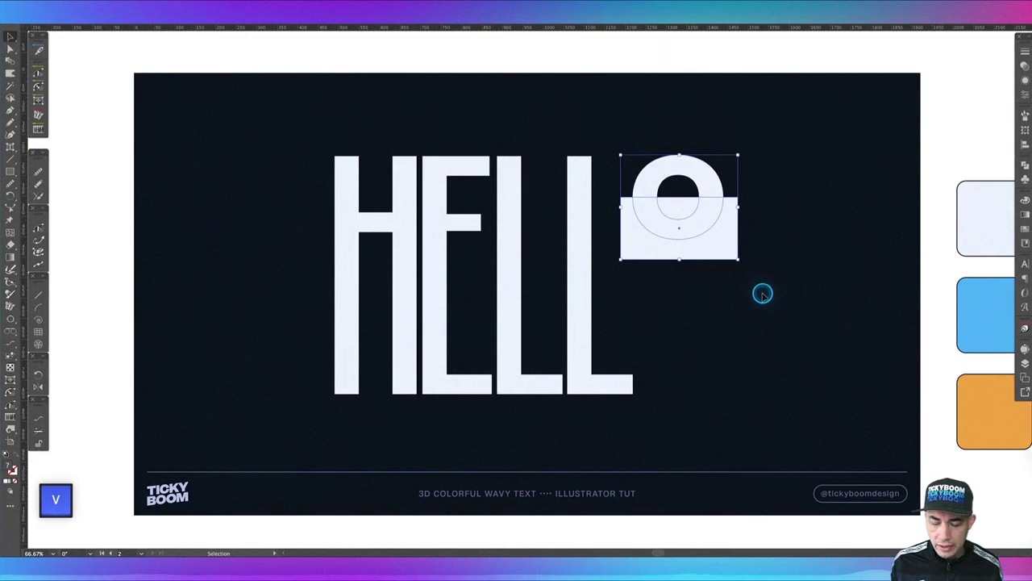
key("shift+m")
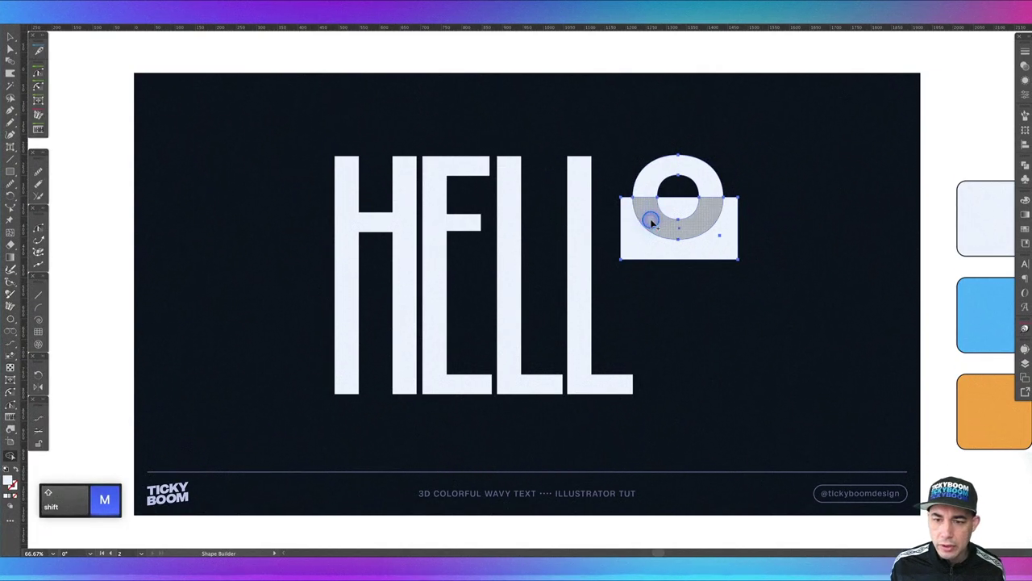
left_click(673, 208, "alt")
left_click(653, 245, "alt")
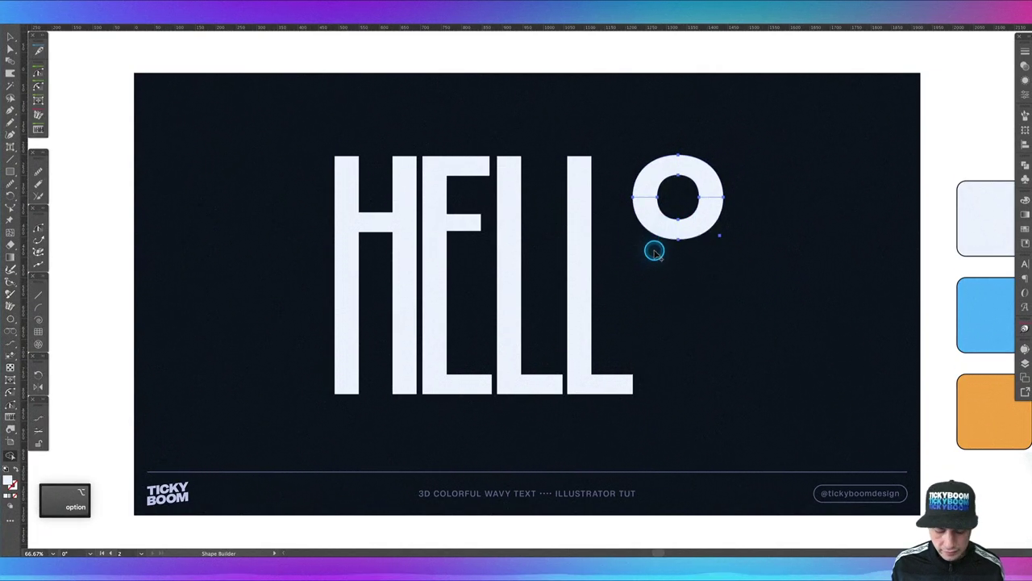
key("v")
left_click(689, 309)
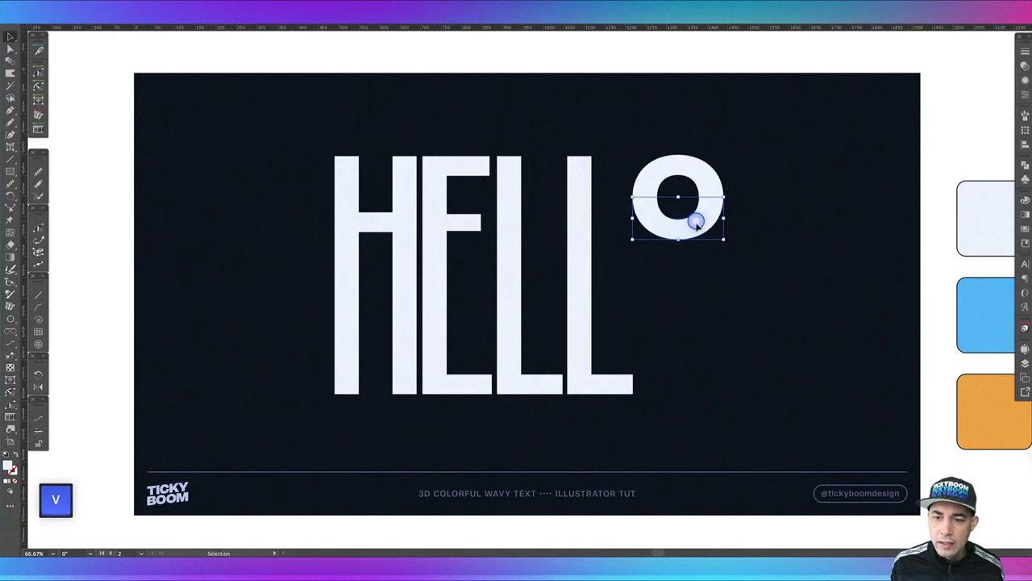
- Move the O's lower half straight down to the baseline of the stretched letters and check its alignment
left_click_drag(696, 224, 698, 374)
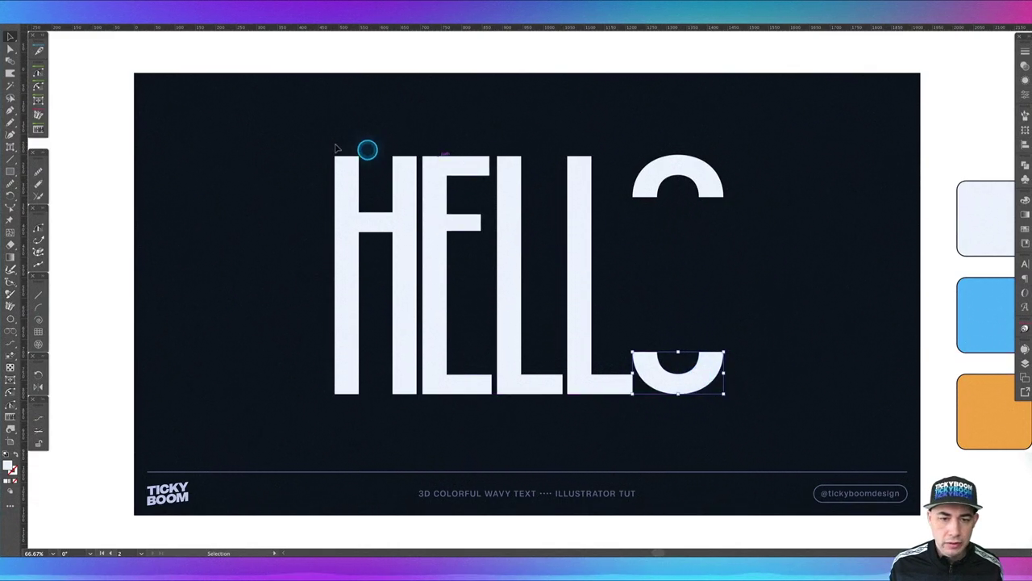
left_click_drag(286, 127, 796, 421)
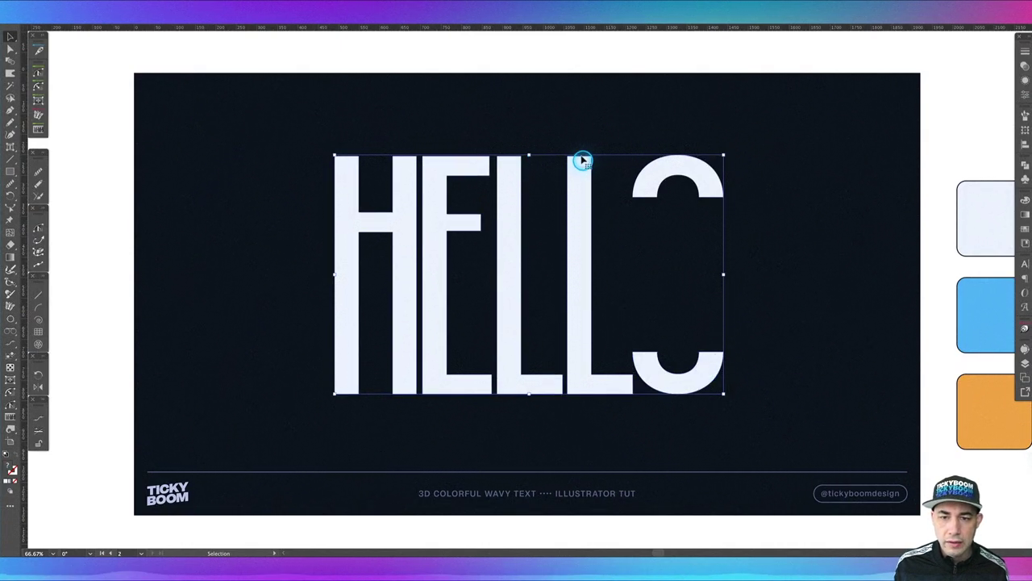
key("ctrl")
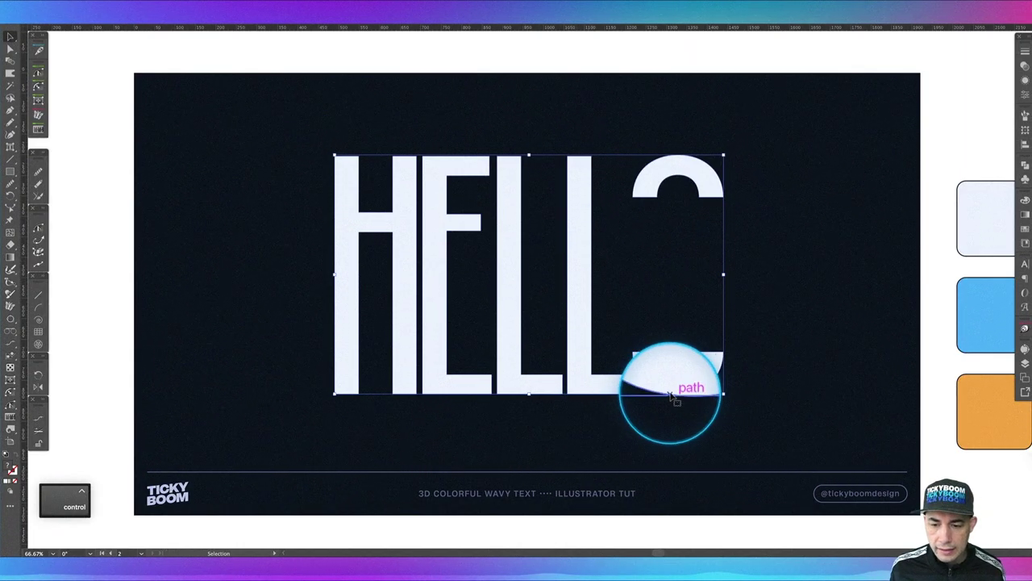
key("v")
left_click(774, 355)
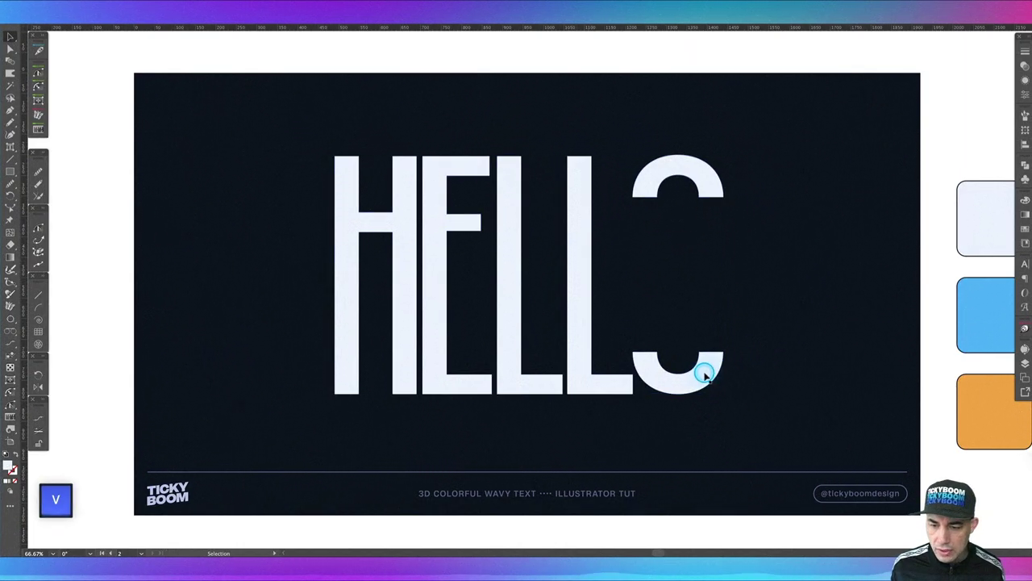
- Nudge the O's lower half down slightly so its curve overshoots the baseline, checking it against the other letters
left_click(704, 373)
key("Down")
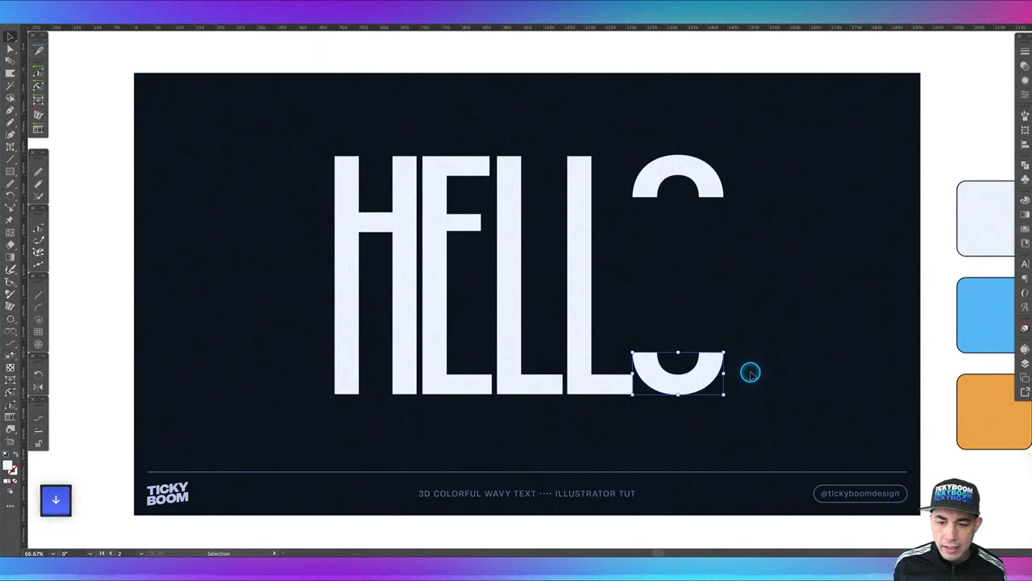
key("Down")
key("Down")
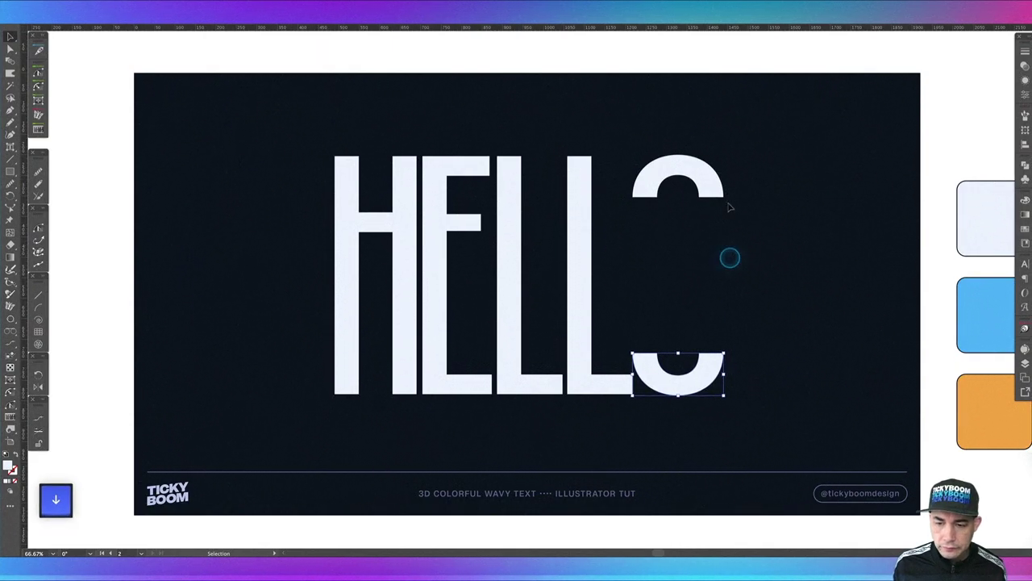
left_click(315, 393)
key("ctrl")
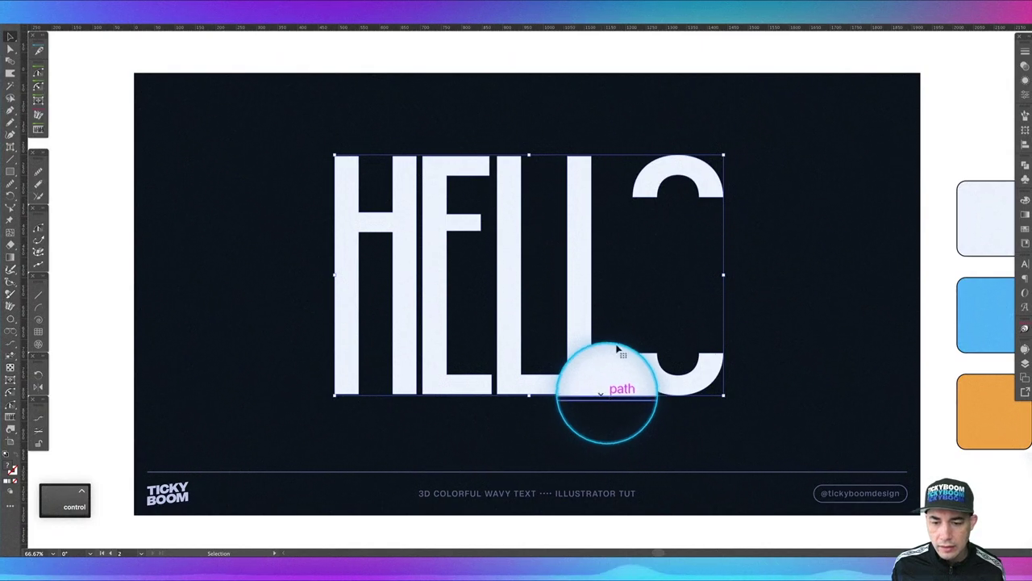
key("v")
left_click(797, 331)
- Draw a closed rectangular shape joining the left ends of the O's upper and lower halves
key("p")
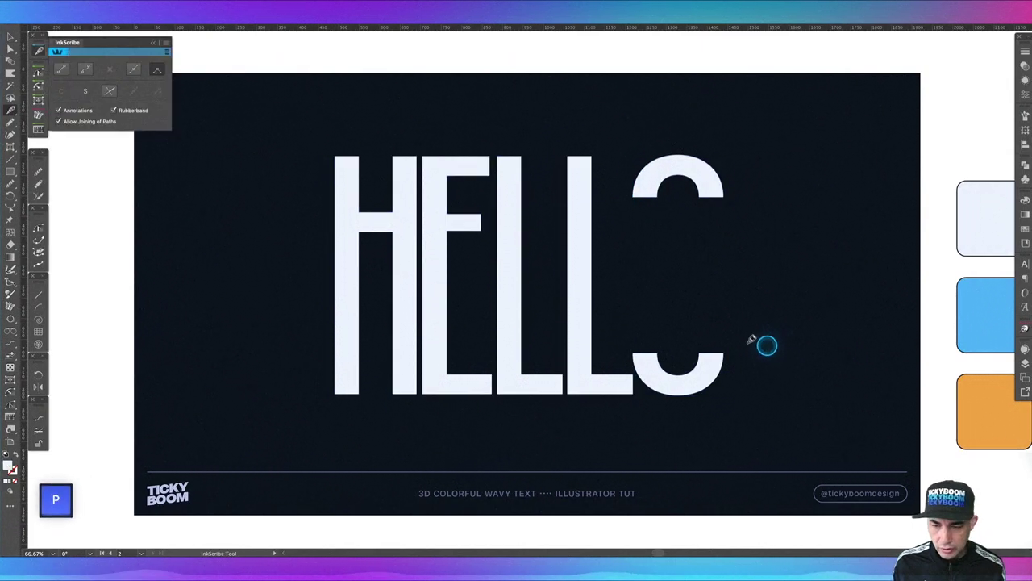
left_click(635, 350)
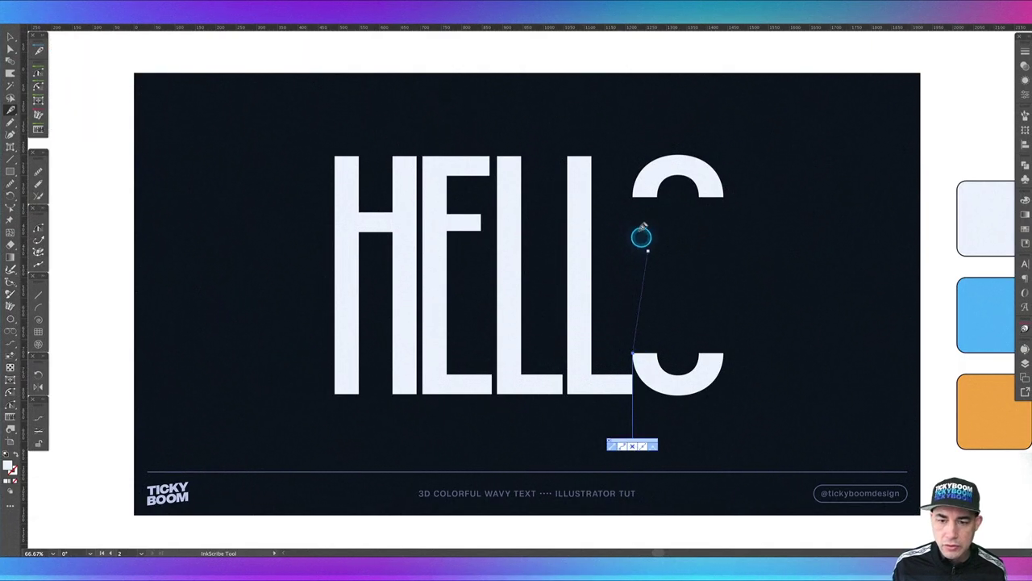
left_click(633, 196)
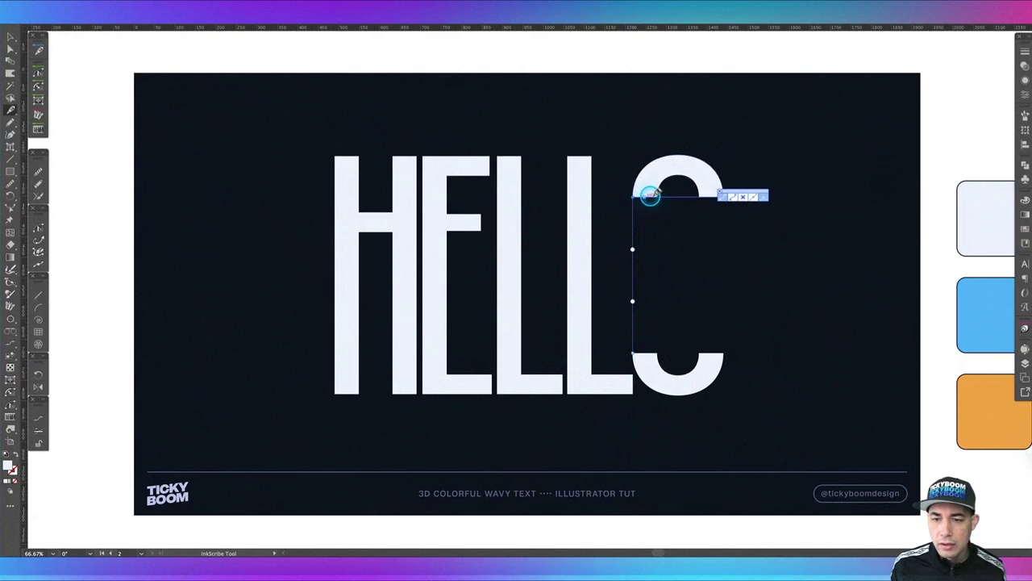
left_click(658, 196)
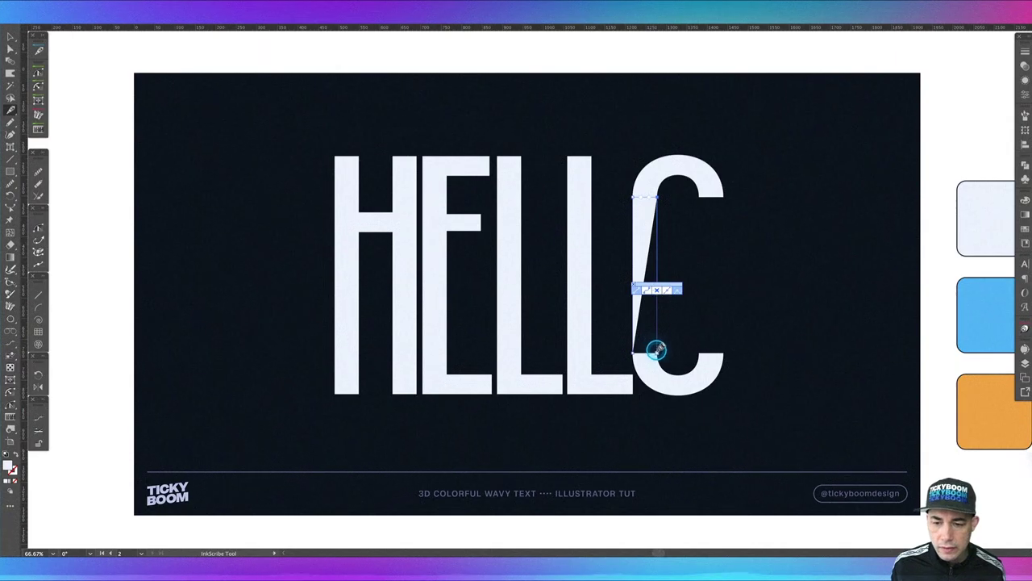
left_click(657, 350)
left_click(636, 351)
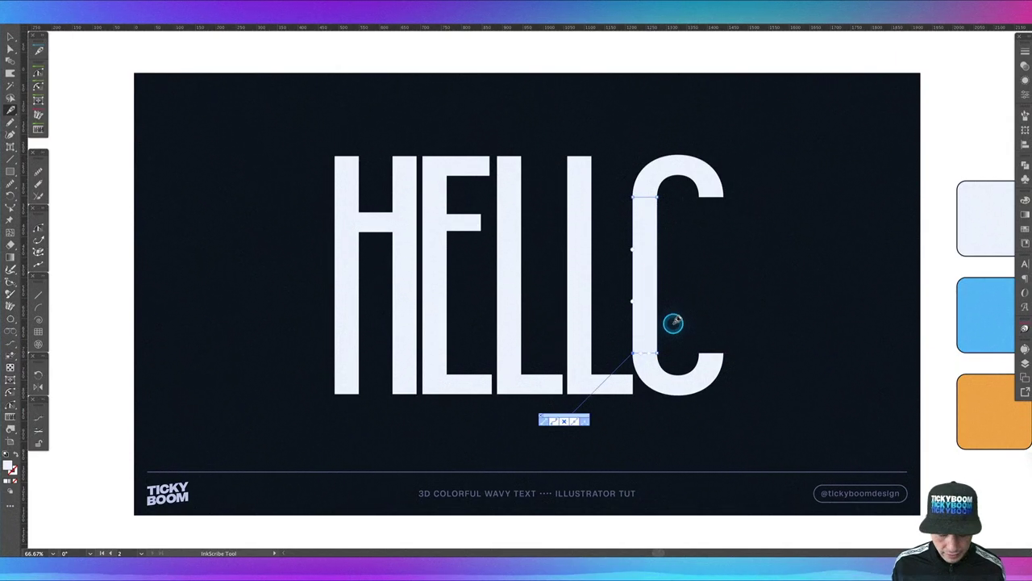
- Duplicate the O's left connecting stem in place and move the copy across to close the O's right side
key("v")
left_click(651, 307)
key("super+c")
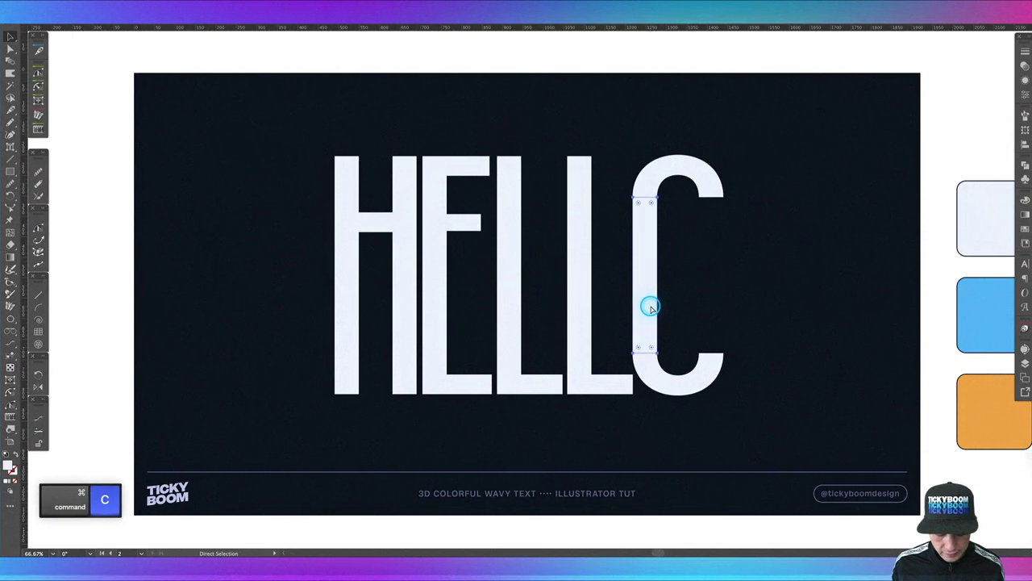
key("super+f")
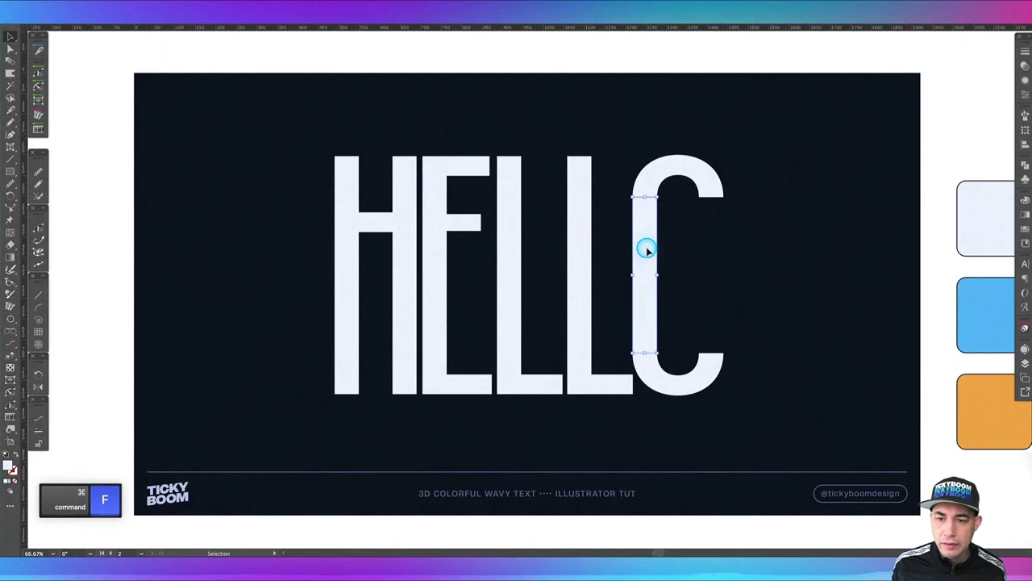
left_click_drag(648, 249, 708, 246)
left_click(817, 254)
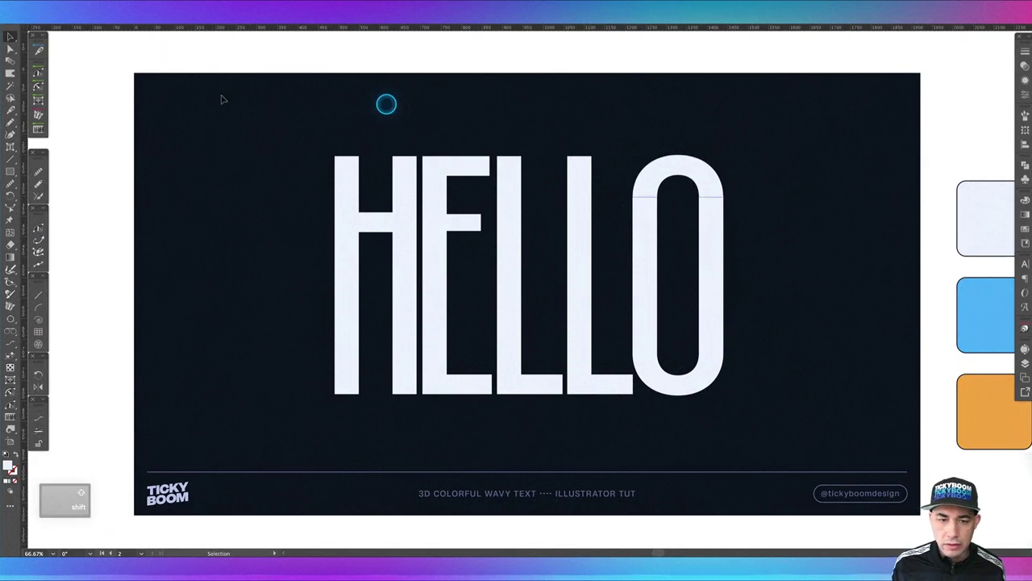
- Select all HELLO pieces and merge them with the Pathfinder Unite operation
left_click_drag(218, 133, 683, 380)
left_click_drag(764, 419, 766, 420)
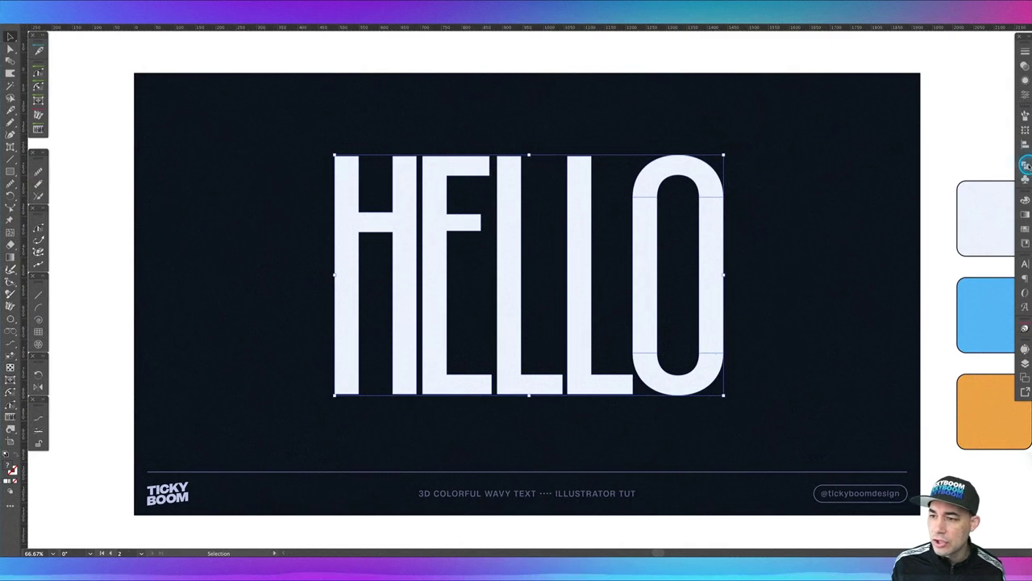
left_click(1025, 165)
left_click(899, 181)
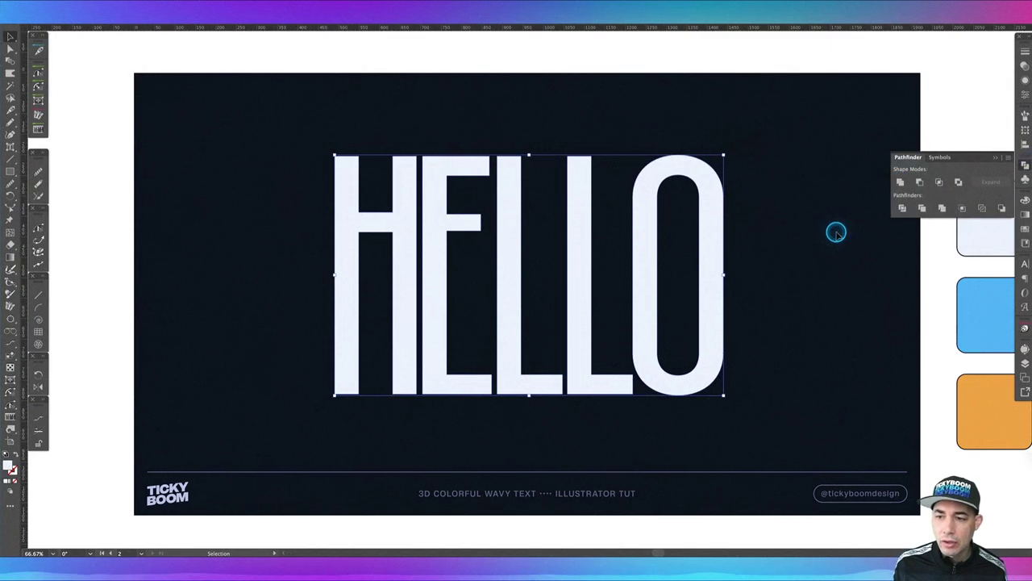
left_click(836, 233)
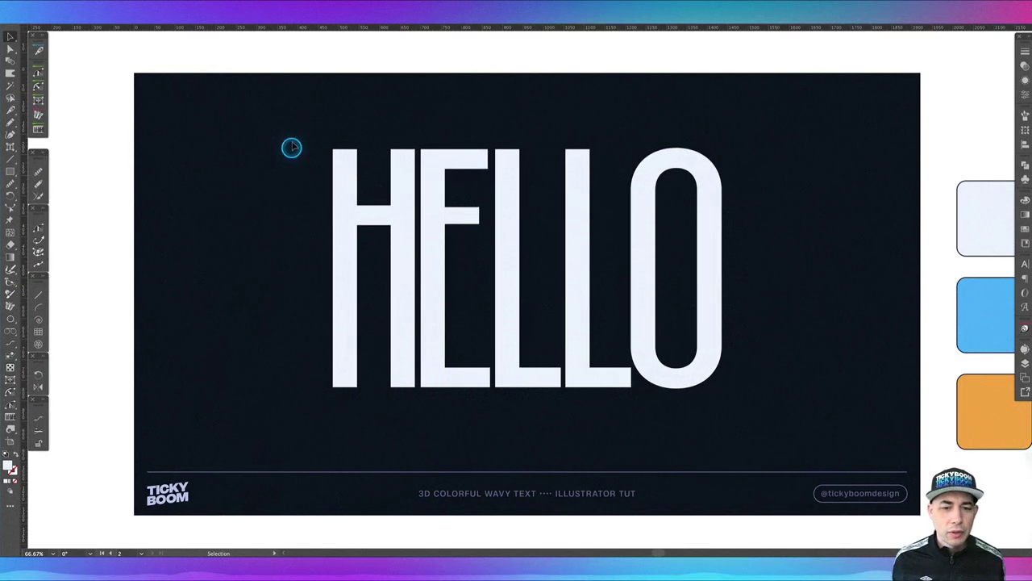
- Release the compound paths in the united HELLO lettering and make all the letters into one compound path
left_click_drag(293, 136, 754, 361)
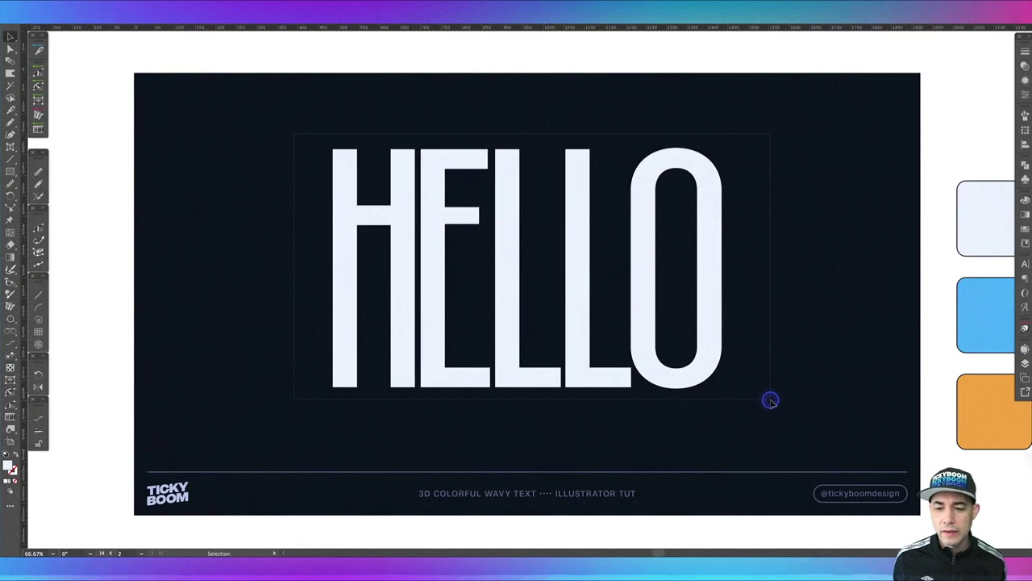
left_click_drag(770, 401, 766, 399)
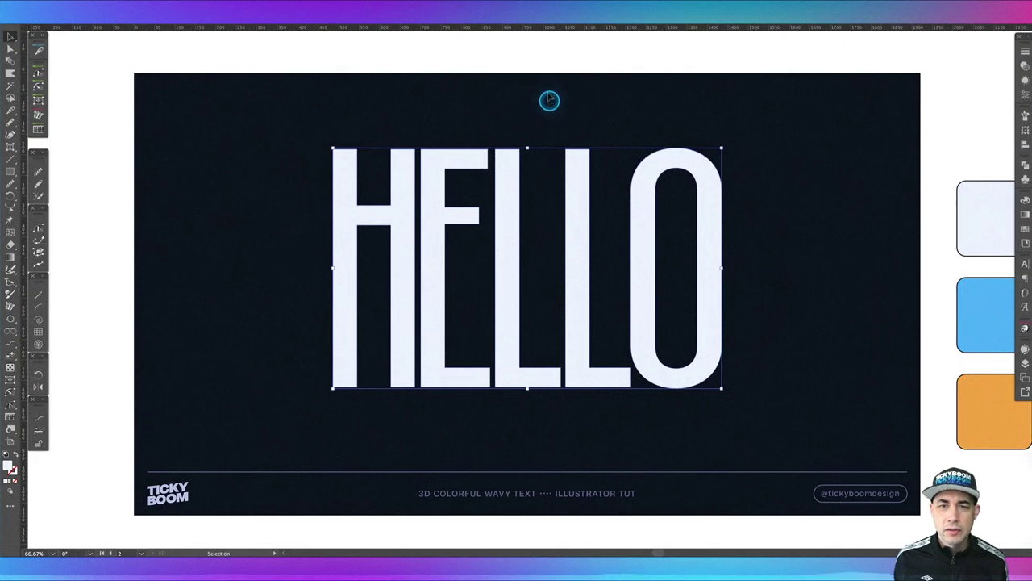
left_click(268, 112)
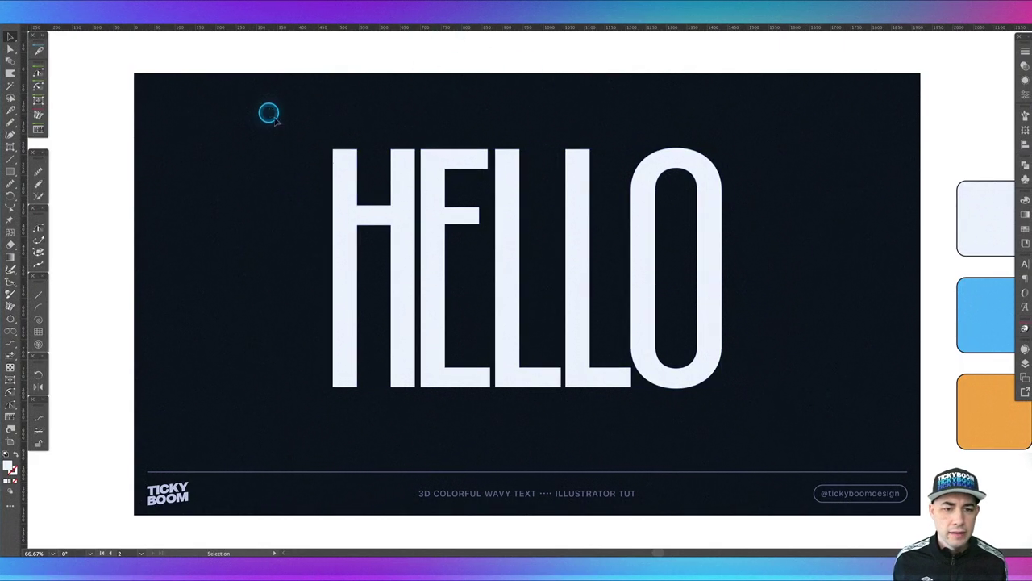
left_click_drag(792, 413, 790, 410)
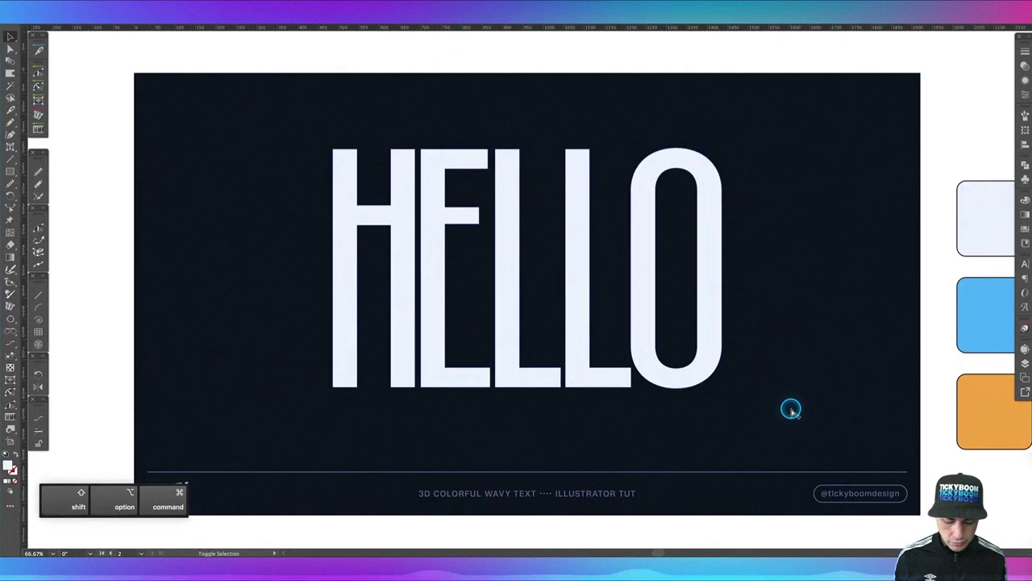
key("shift+alt+super+8")
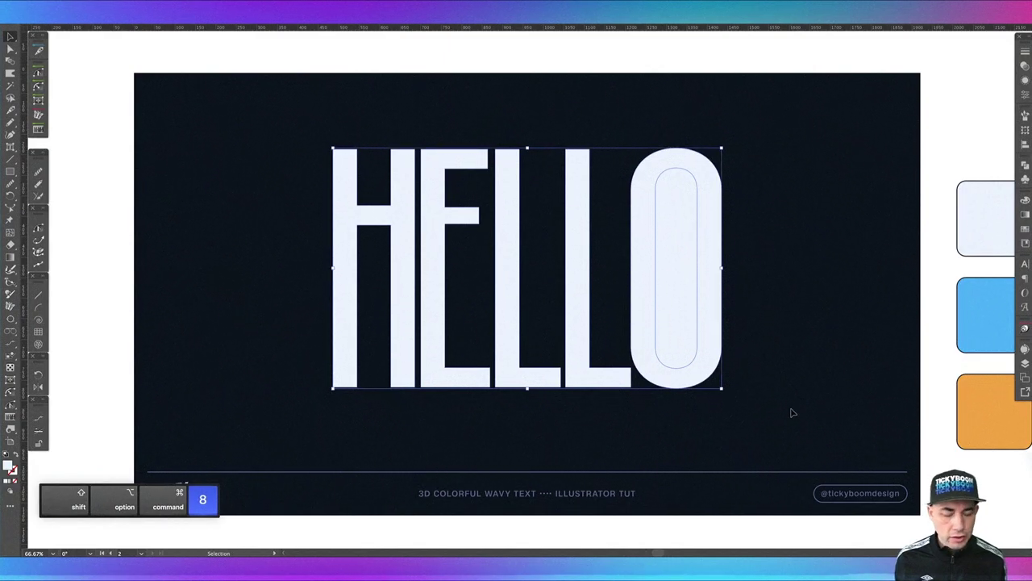
left_click(790, 409)
key("super+8")
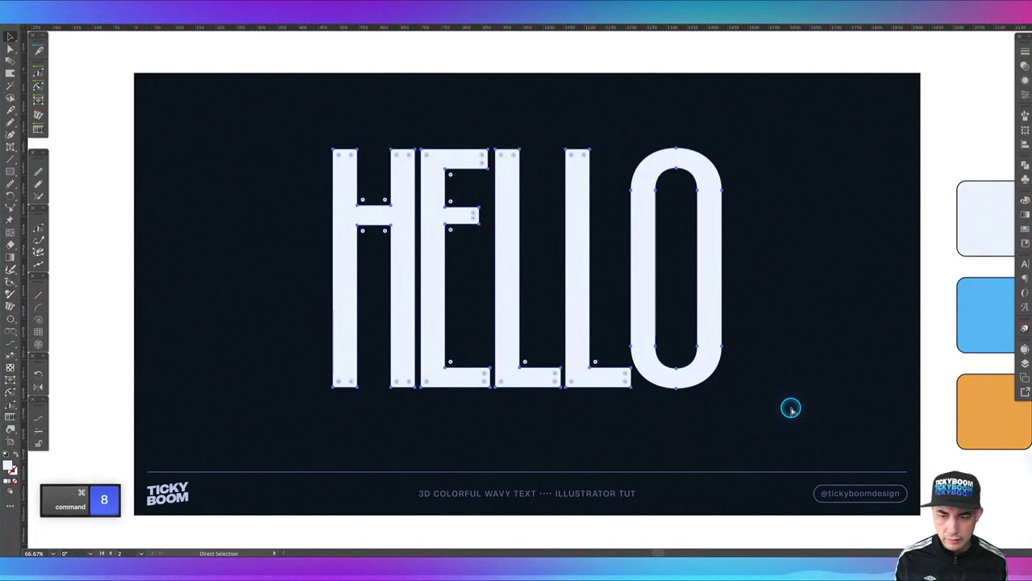
left_click(810, 359)
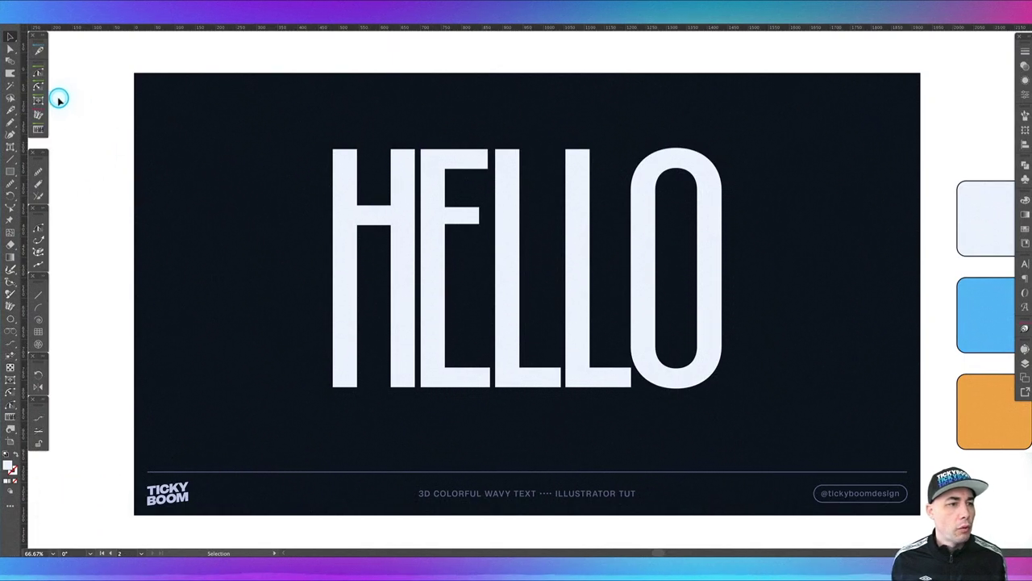
- Set the Warp tool's intensity to 30% in its options
left_click(10, 73, "alt")
key("ctrl")
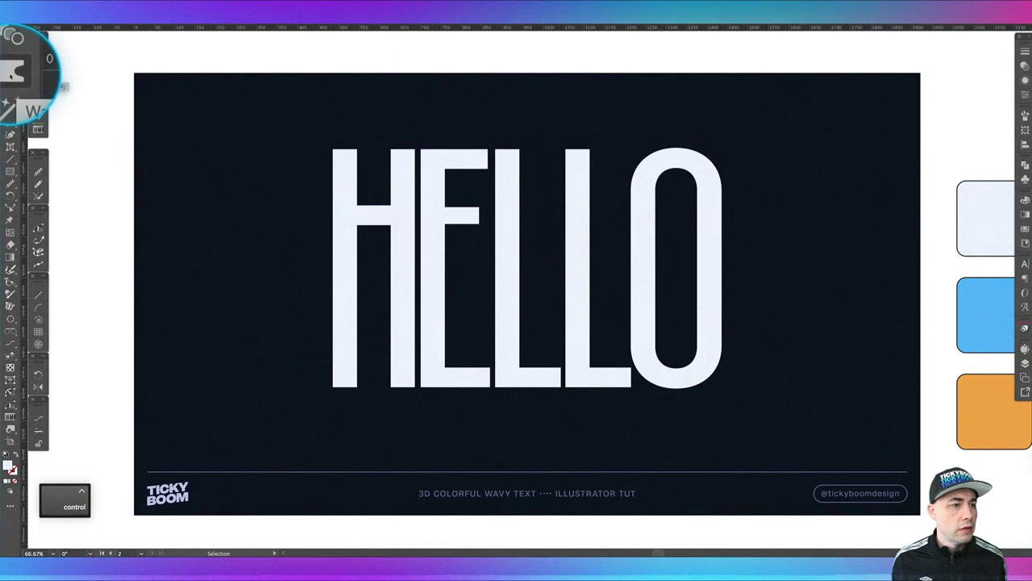
double_click(11, 73)
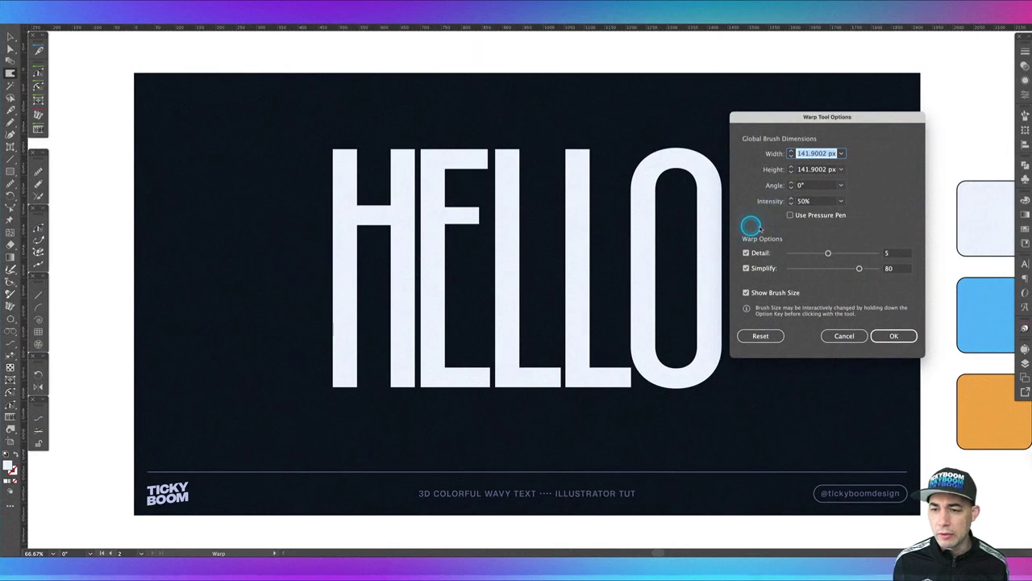
left_click(803, 200)
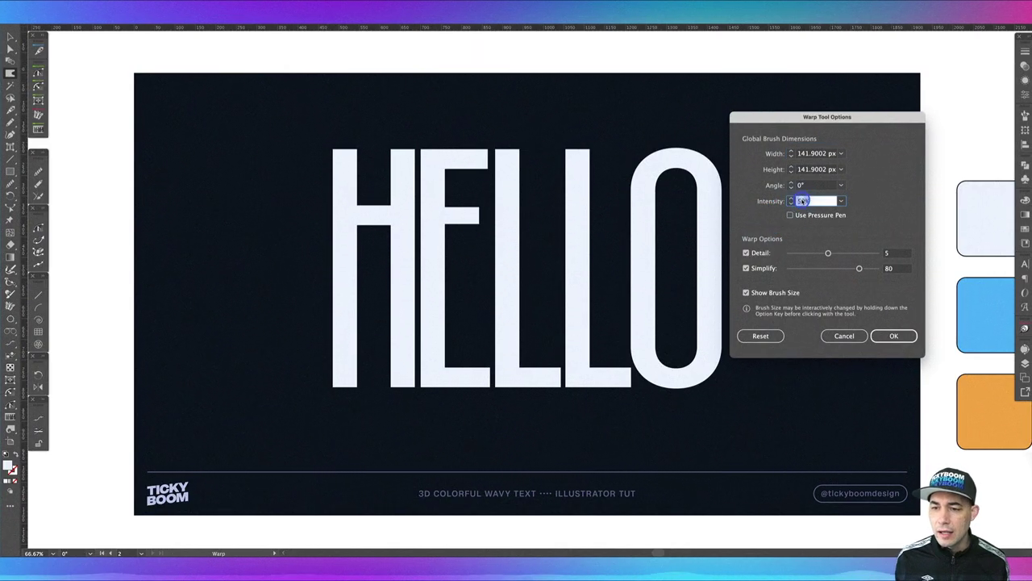
type("30")
key("Tab")
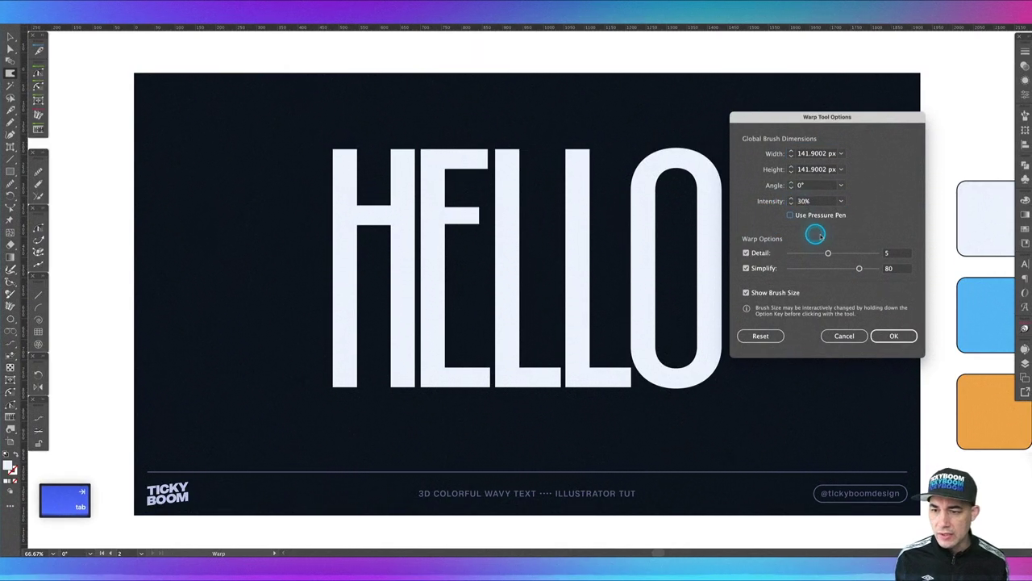
left_click(863, 201)
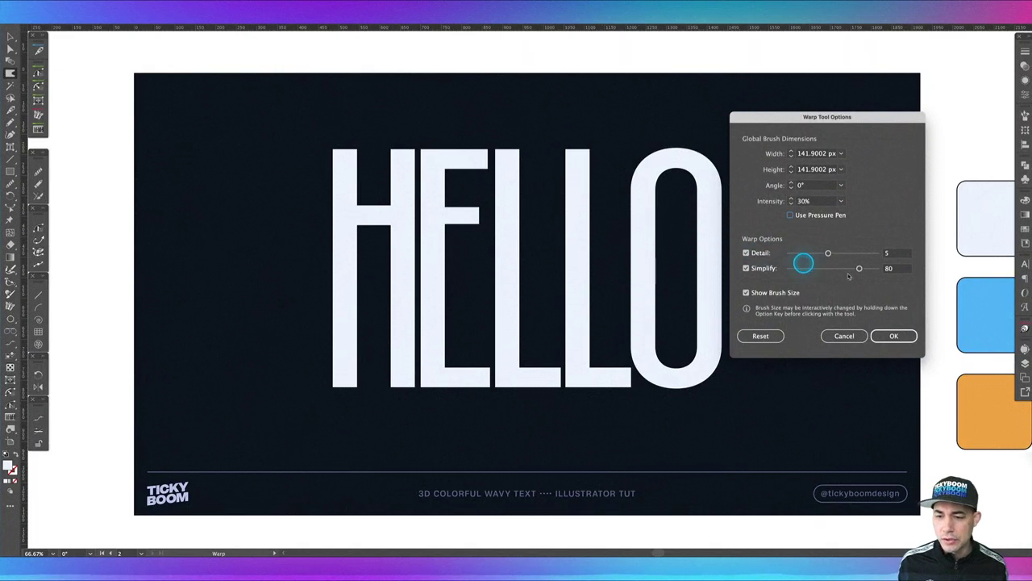
left_click(894, 335)
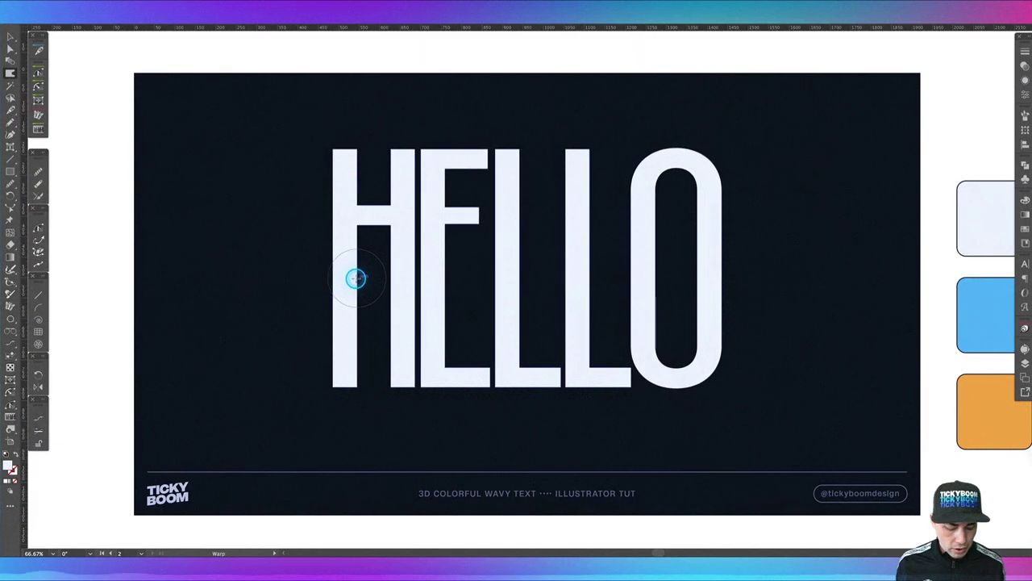
- Select the HELLO compound path and accept the Warp tool options with 30% intensity
key("alt")
key("shift")
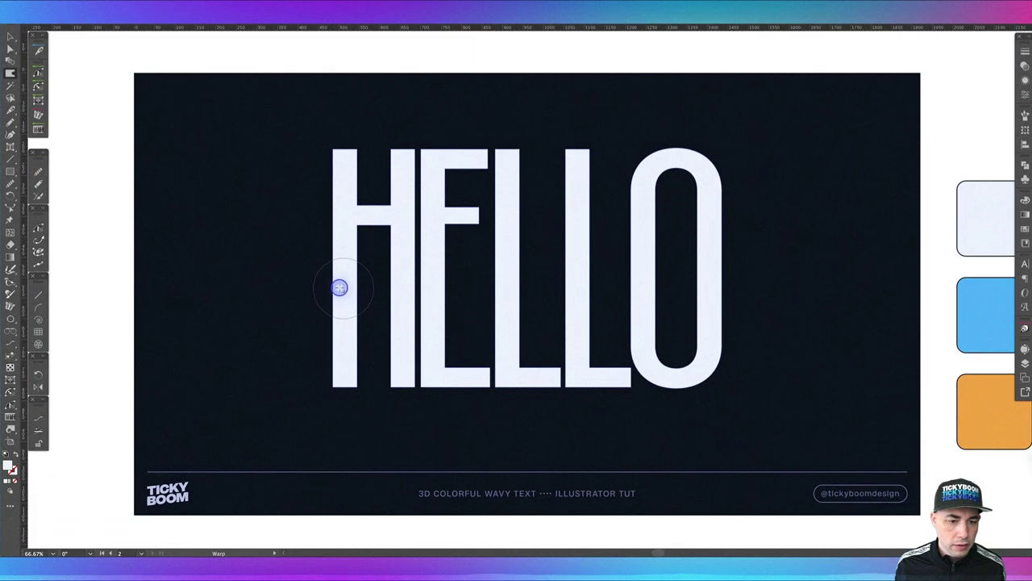
key("shift")
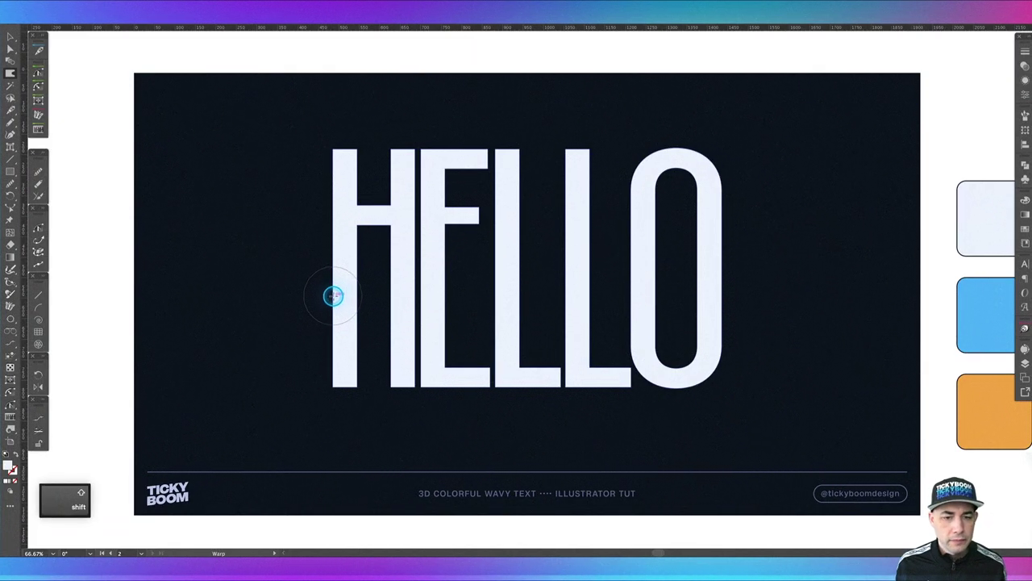
key("v")
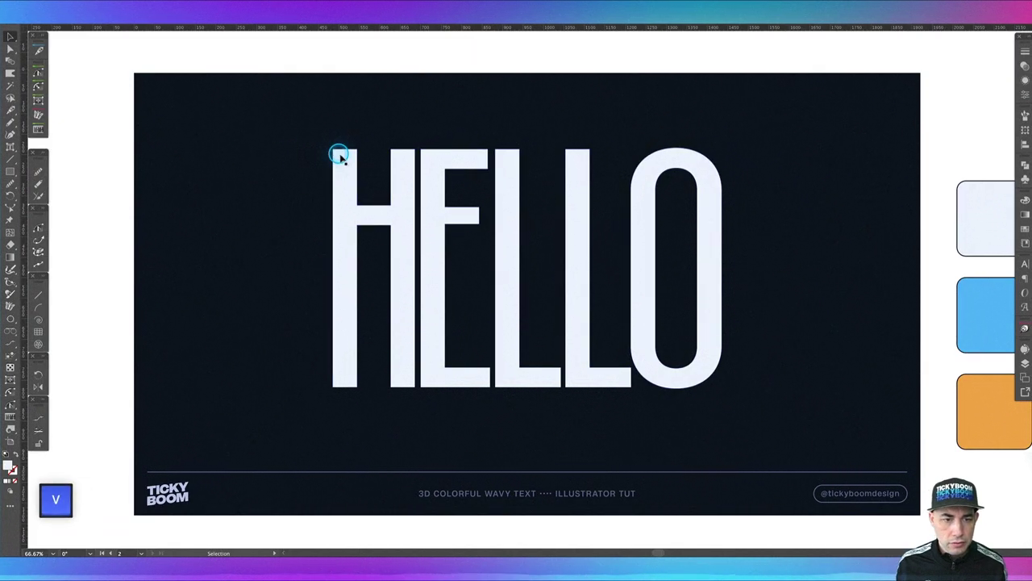
left_click(342, 158)
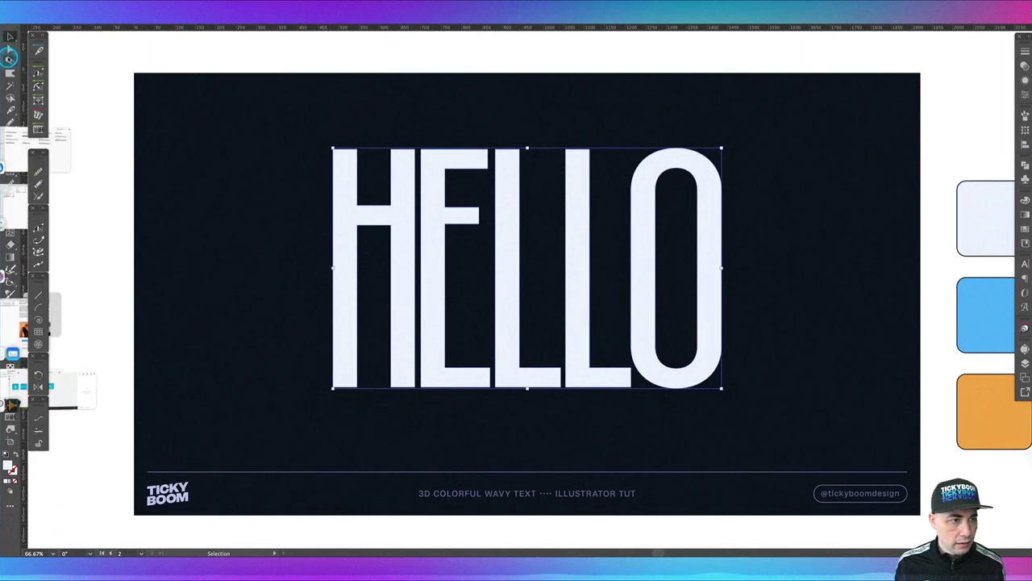
double_click(10, 73)
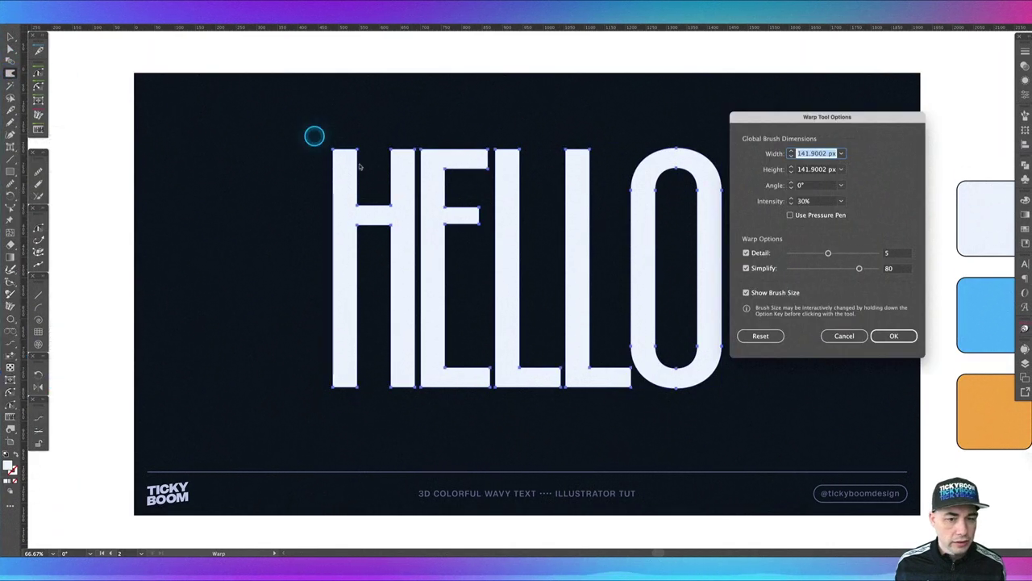
left_click(896, 337)
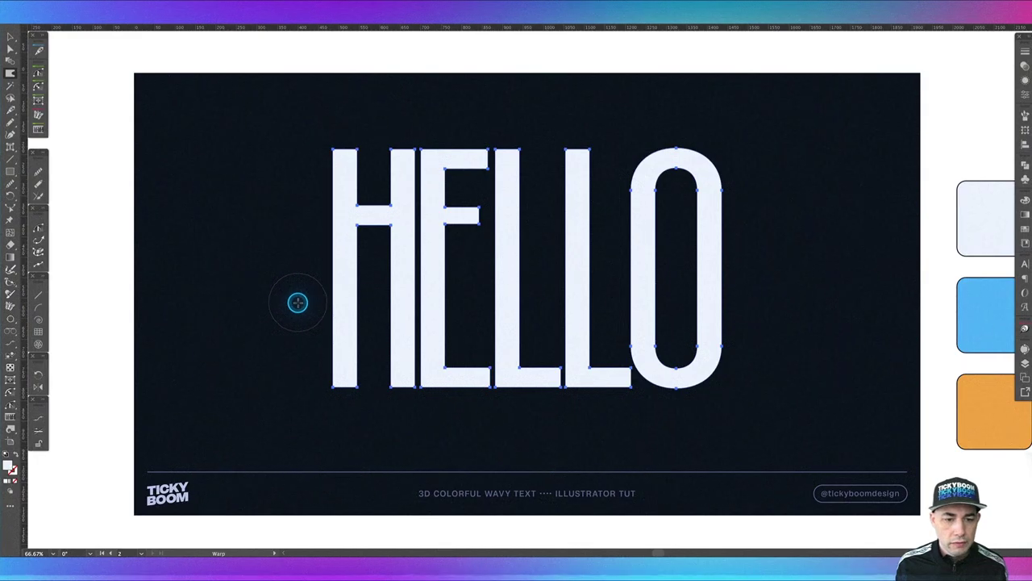
- Enlarge the Warp brush slightly and warp a sideways wave through the stems just below mid-height, from the H past the O
left_click_drag(296, 299, 794, 296)
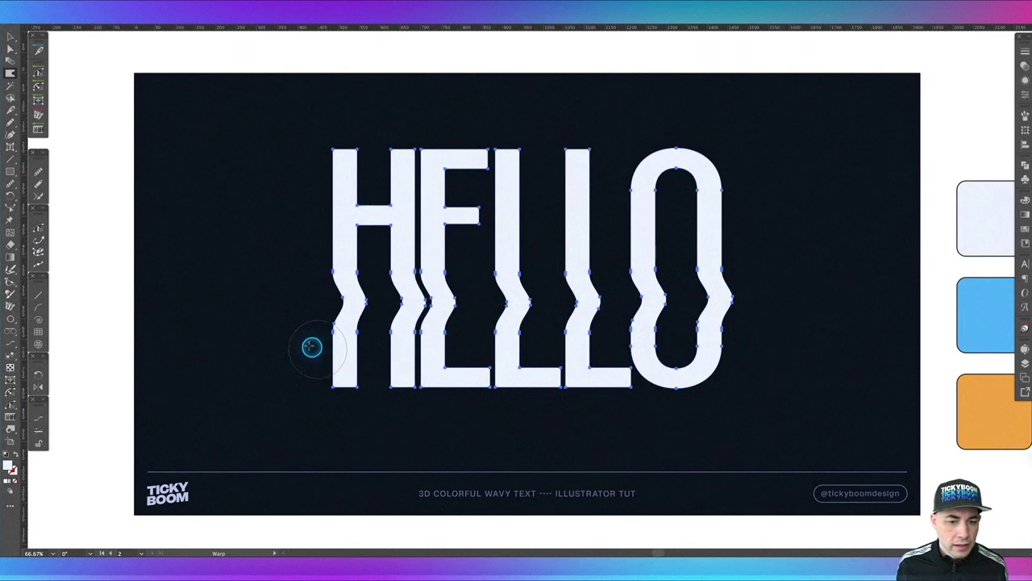
key("ctrl+z")
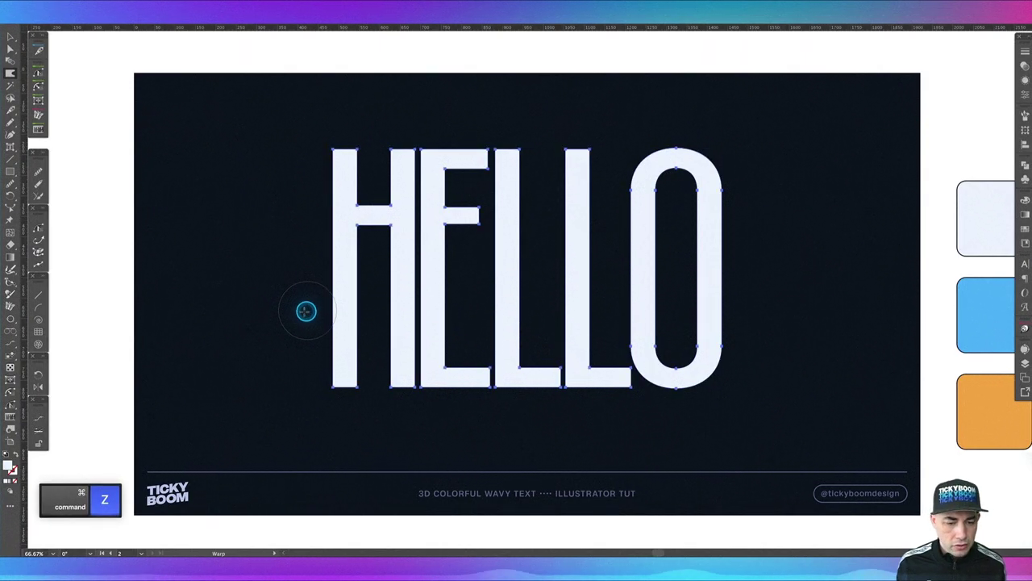
key("shift+alt")
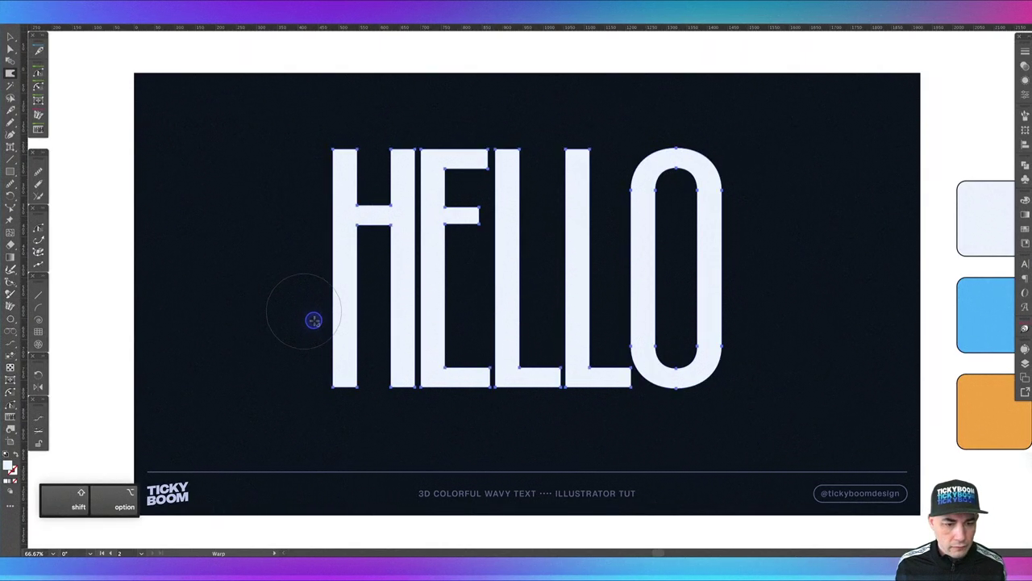
mouse_move(313, 320)
left_mouse_down()
mouse_move(325, 301)
mouse_move(801, 300)
left_mouse_up()
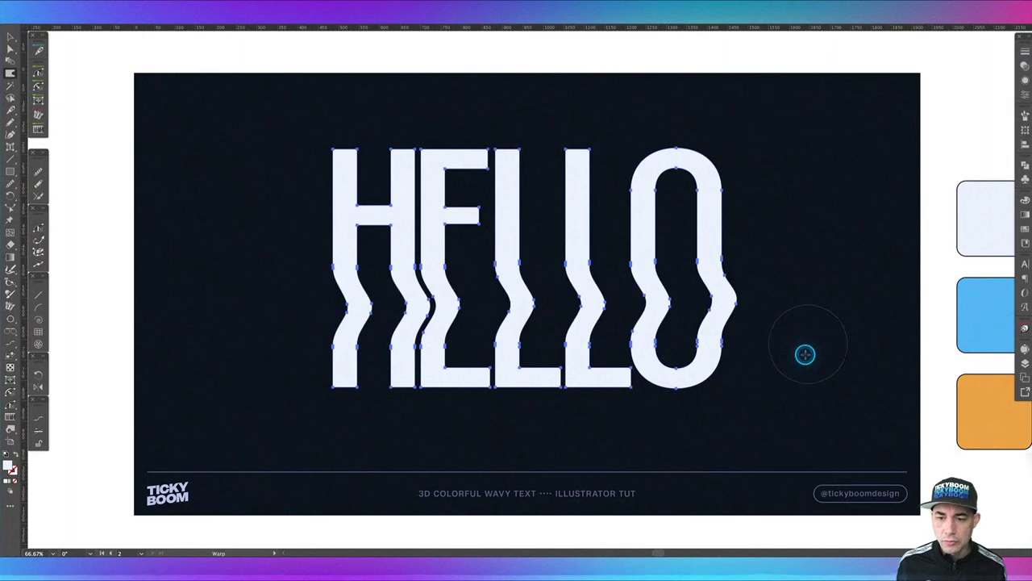
key("v")
left_click(796, 356)
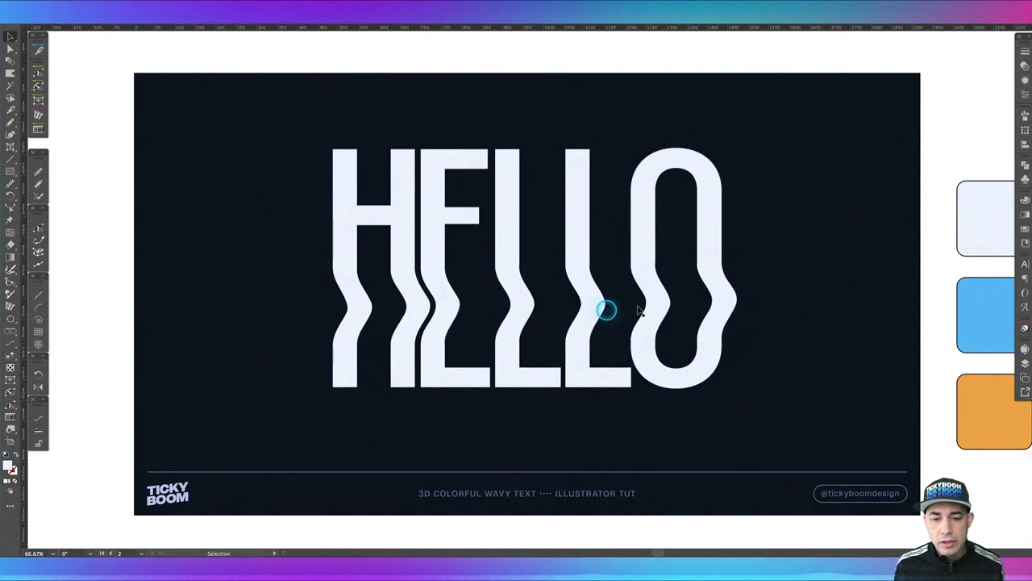
- Copy the wavy HELLO, paste it in front, and move the duplicate horizontally off the artboard beyond the H side as a backup
left_click(508, 271)
key("a")
key("super+c")
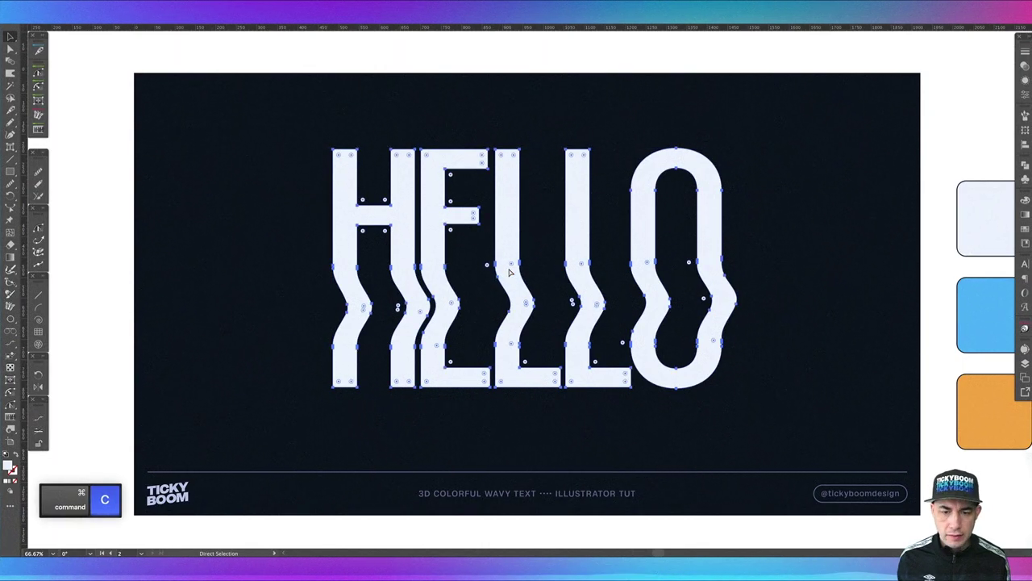
key("v")
key("super+f")
left_click_drag(717, 203, 102, 225)
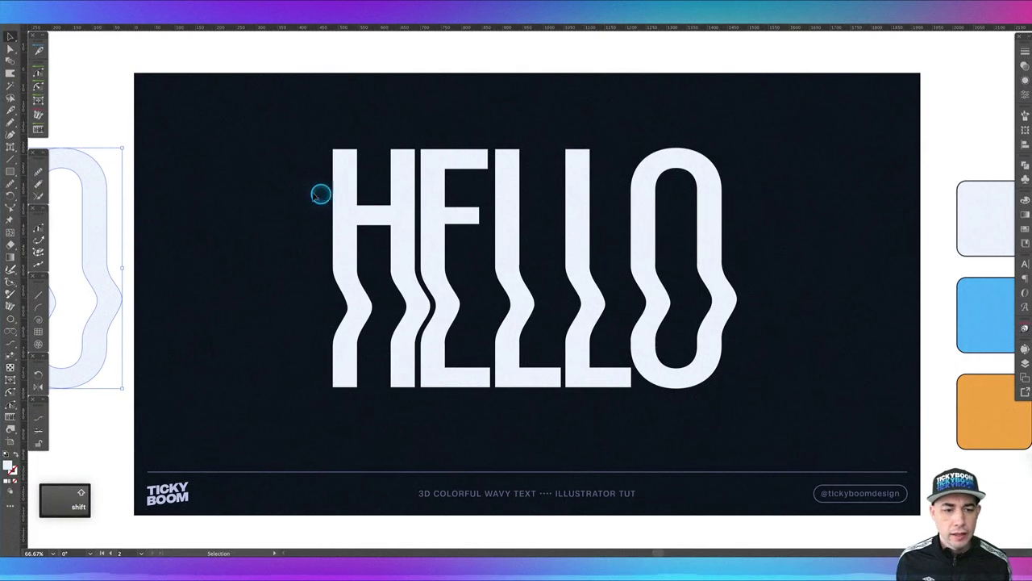
left_click(266, 203)
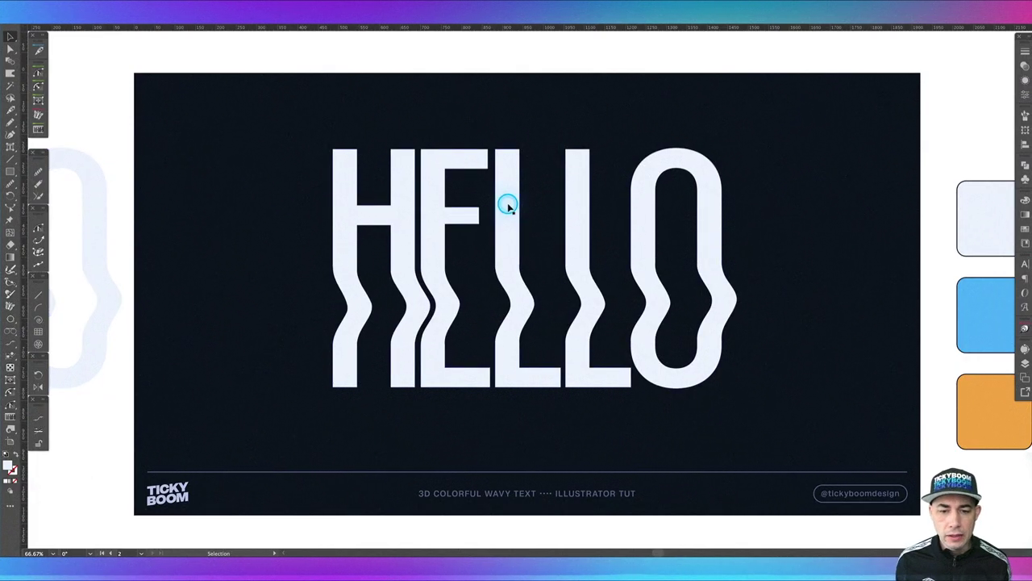
- Apply a 3D Extrude & Bevel (Classic) effect to the artboard's HELLO and rotate it to -7°, 30° and -5° about X, Y and Z
left_click(508, 205)
key("alt+Tab")
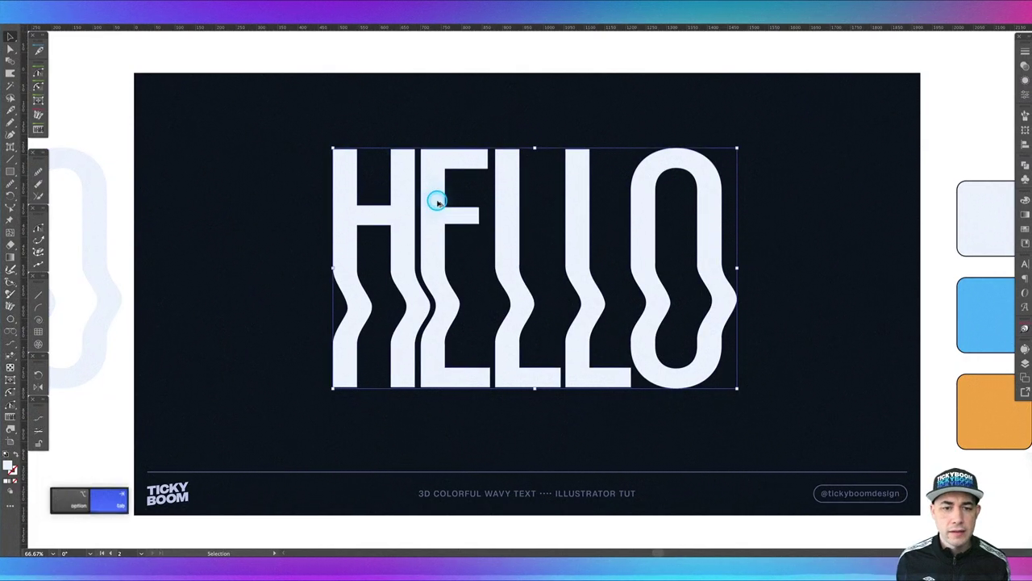
mouse_move(488, 269)
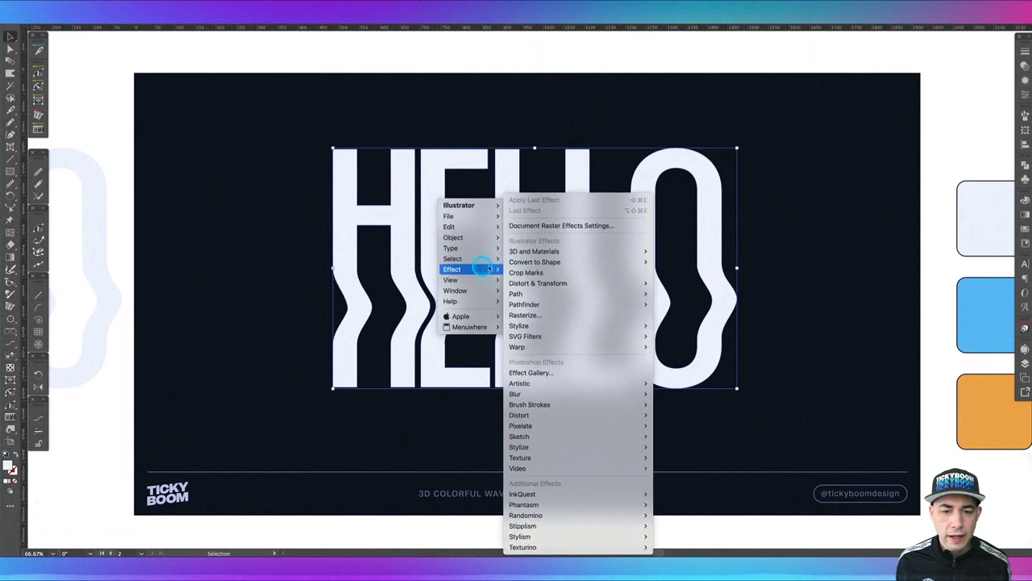
mouse_move(575, 252)
mouse_move(699, 308)
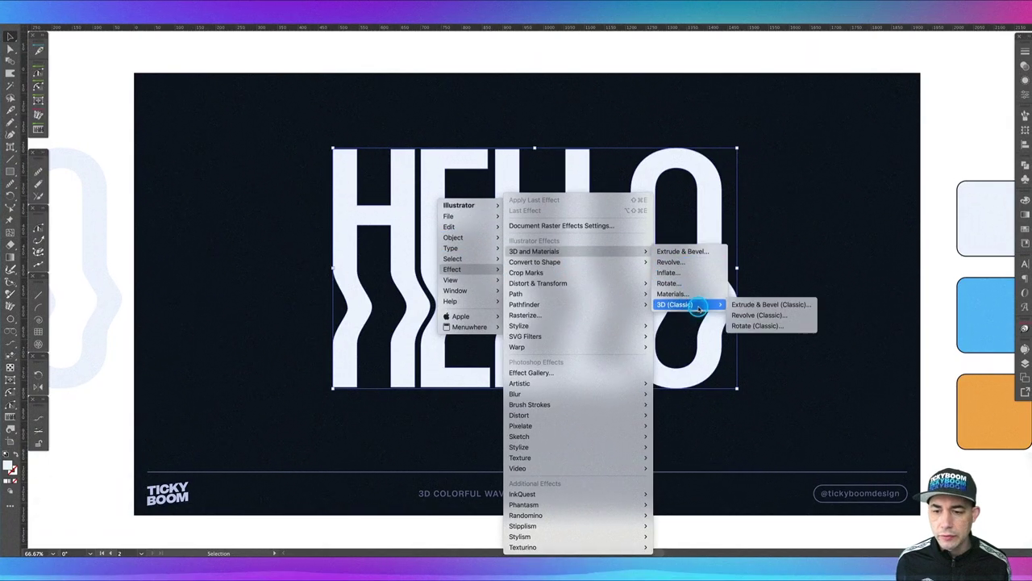
left_click(762, 304)
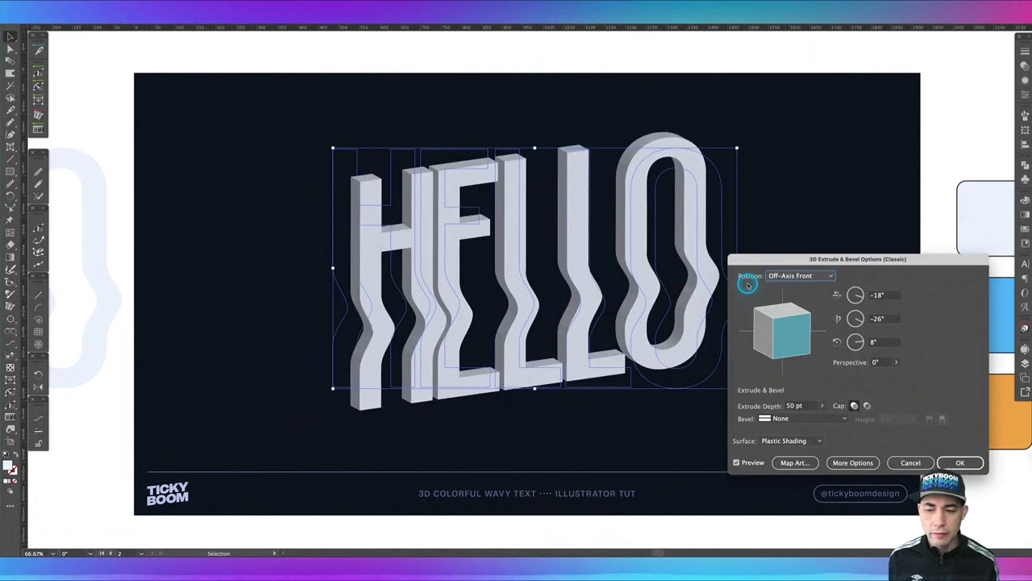
mouse_move(770, 339)
left_mouse_down()
mouse_move(752, 333)
mouse_move(757, 318)
mouse_move(763, 307)
mouse_move(789, 326)
mouse_move(781, 313)
left_mouse_up()
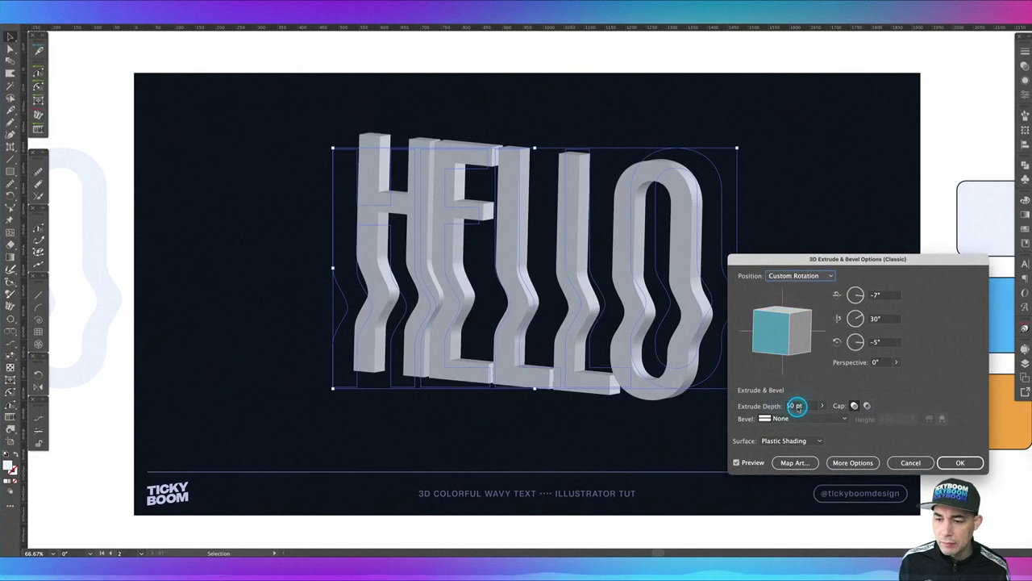
- Set the extrude depth of the HELLO lettering to 300 pt
double_click(797, 405)
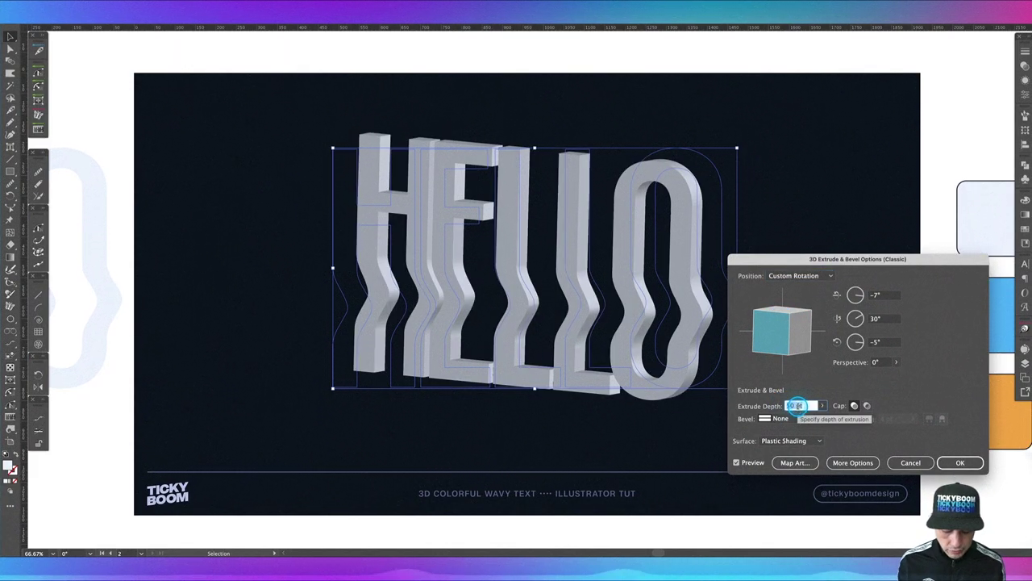
type("300")
key("Tab")
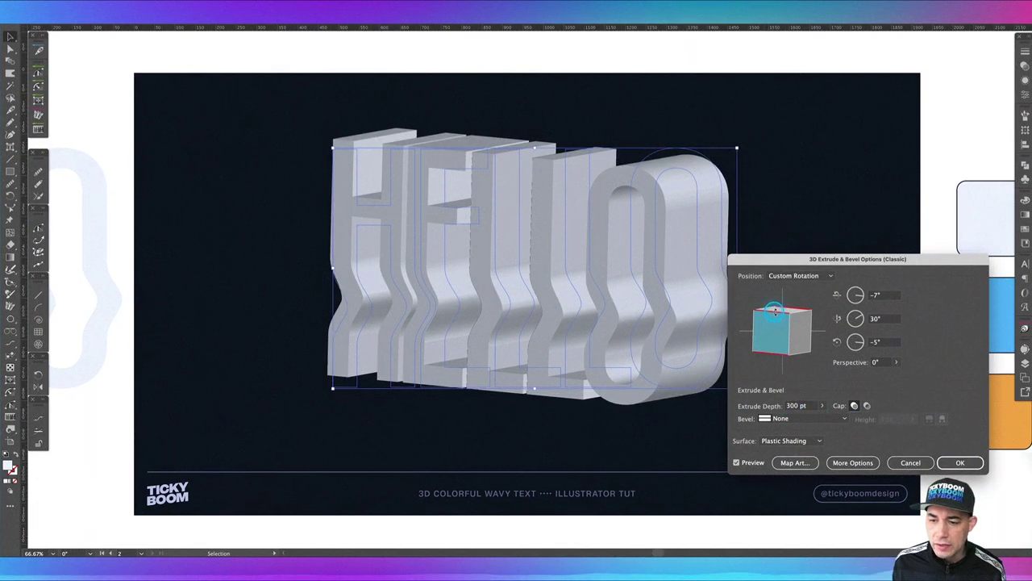
- Adjust the 3D rotation of the extruded lettering to 21° about X, 30° about Y and 5° about Z
left_click_drag(774, 311, 774, 307)
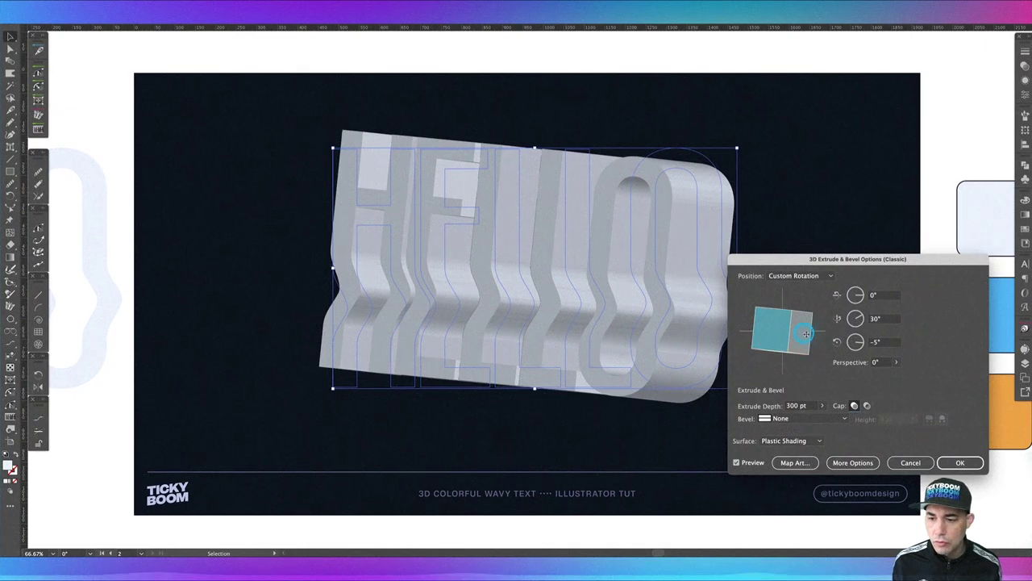
left_click(883, 341)
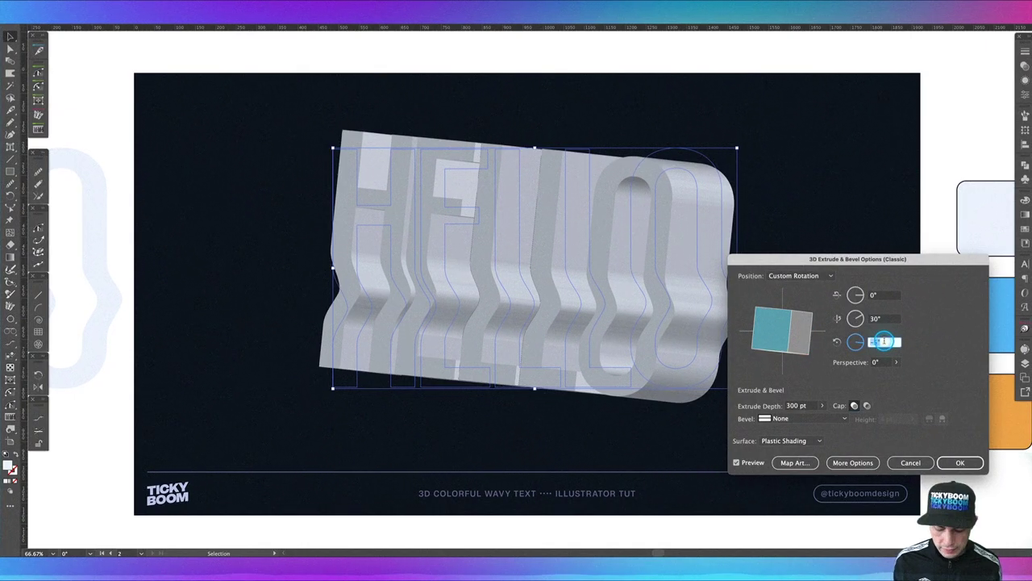
type("0")
key("Tab")
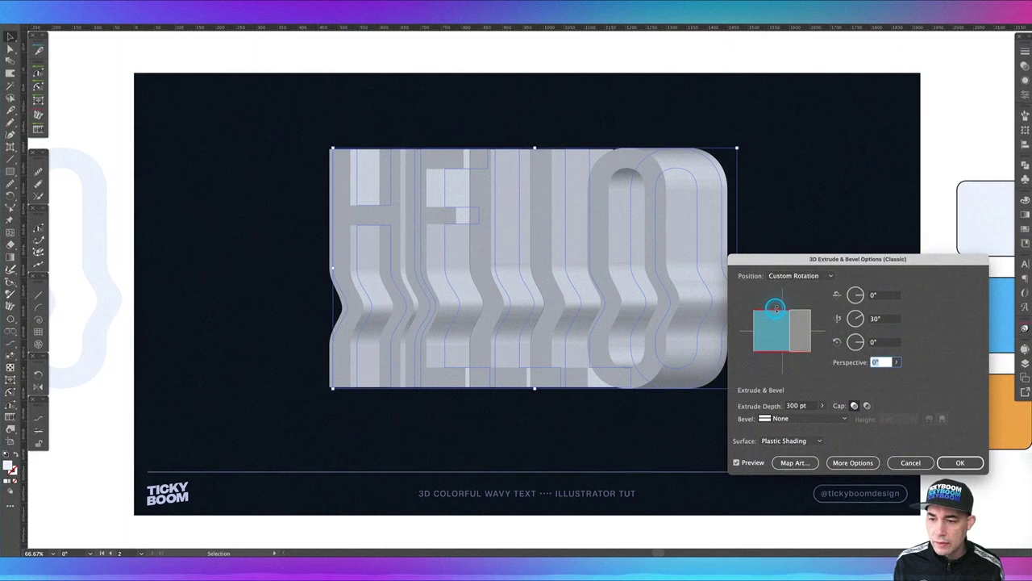
left_click_drag(774, 307, 776, 301)
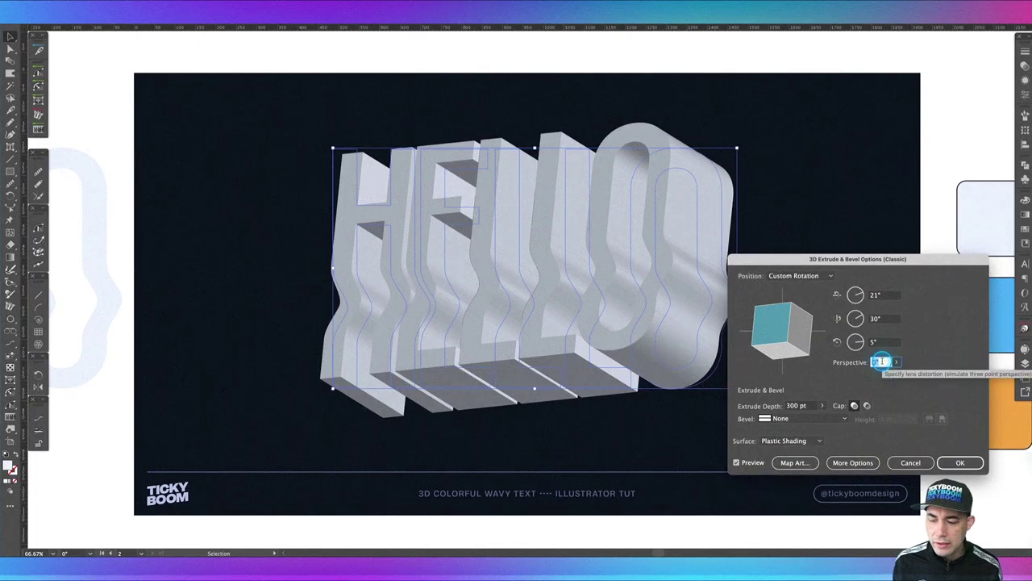
- Set the perspective of the extruded lettering to 70° and apply the 3D effect
key("shift+Up")
key("shift+Up")
key("shift+Up")
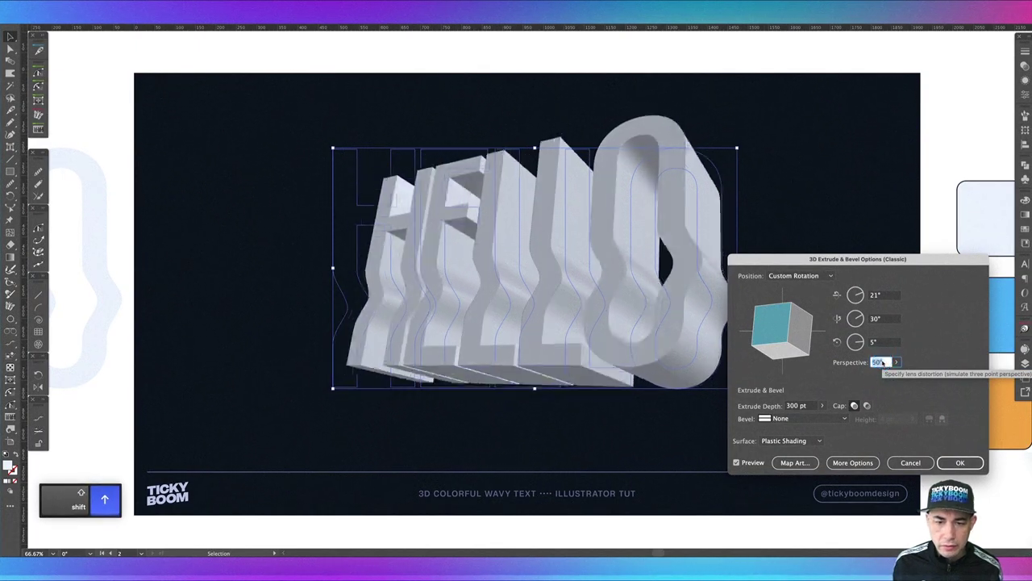
key("shift+Up")
key("shift+Up")
key("shift+Up")
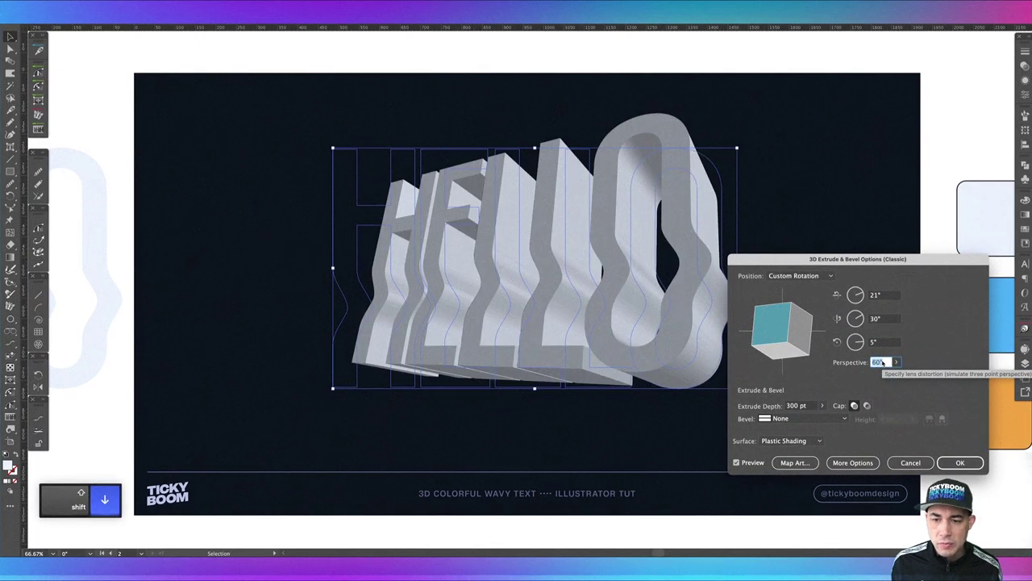
key("shift+Up")
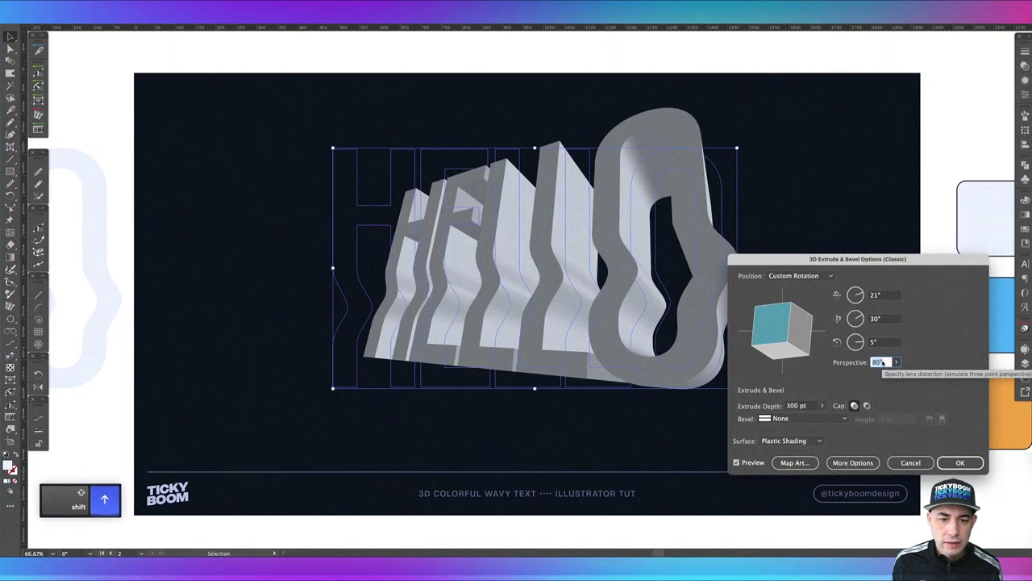
key("shift+Down")
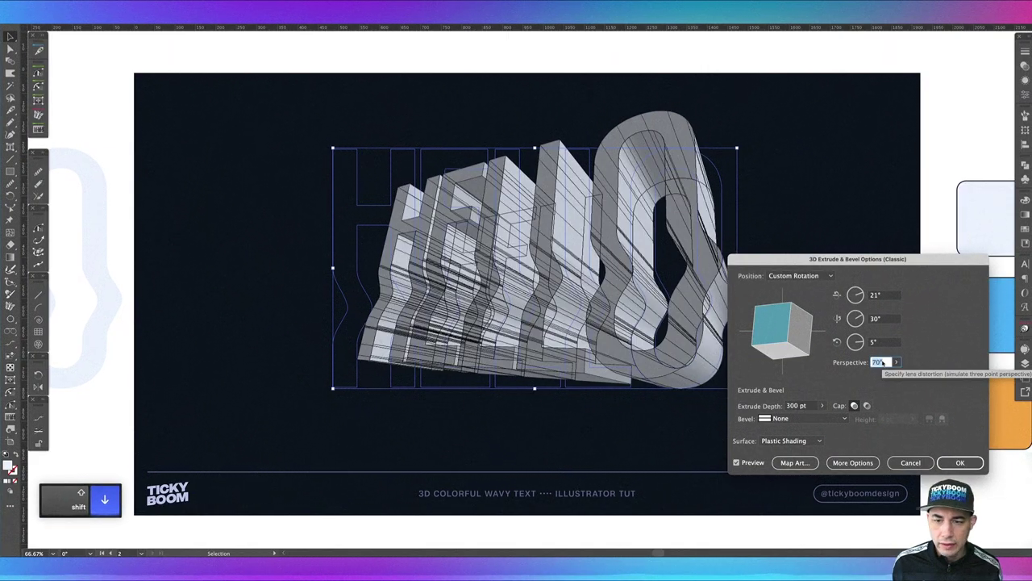
left_click_drag(775, 259, 820, 191)
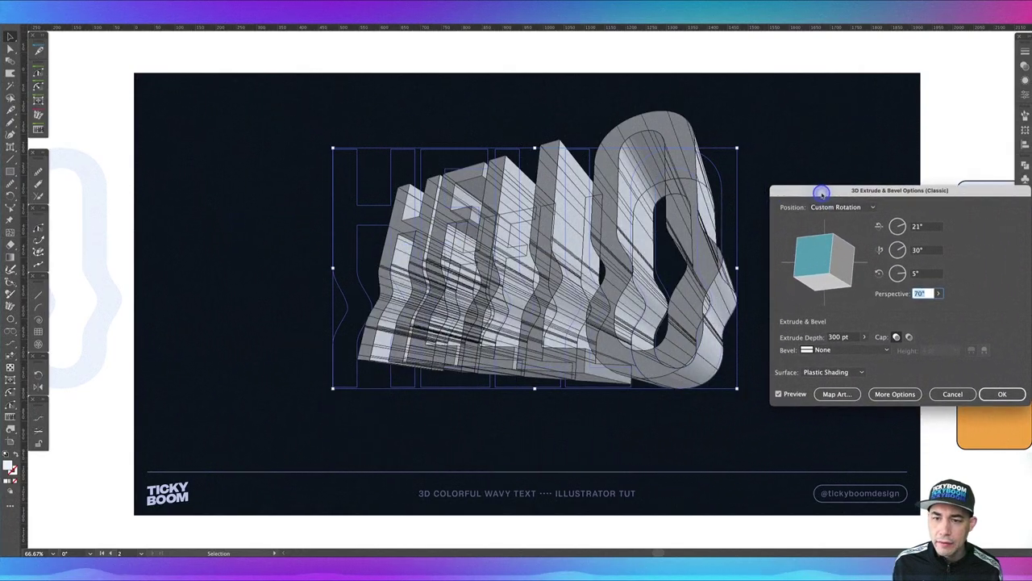
left_click(986, 394)
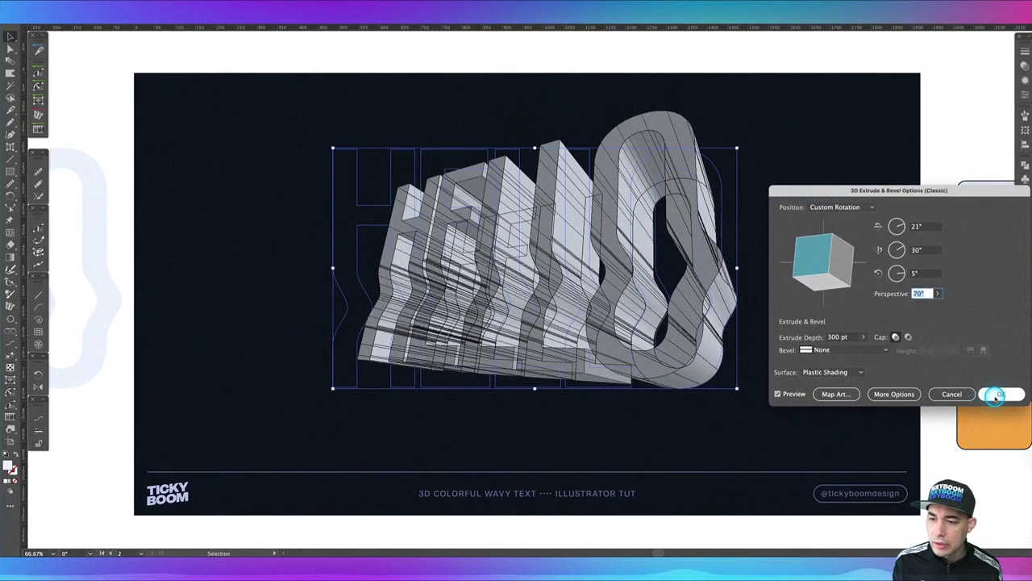
- Expand the appearance of the extruded HELLO lettering and deselect it
key("alt+Tab")
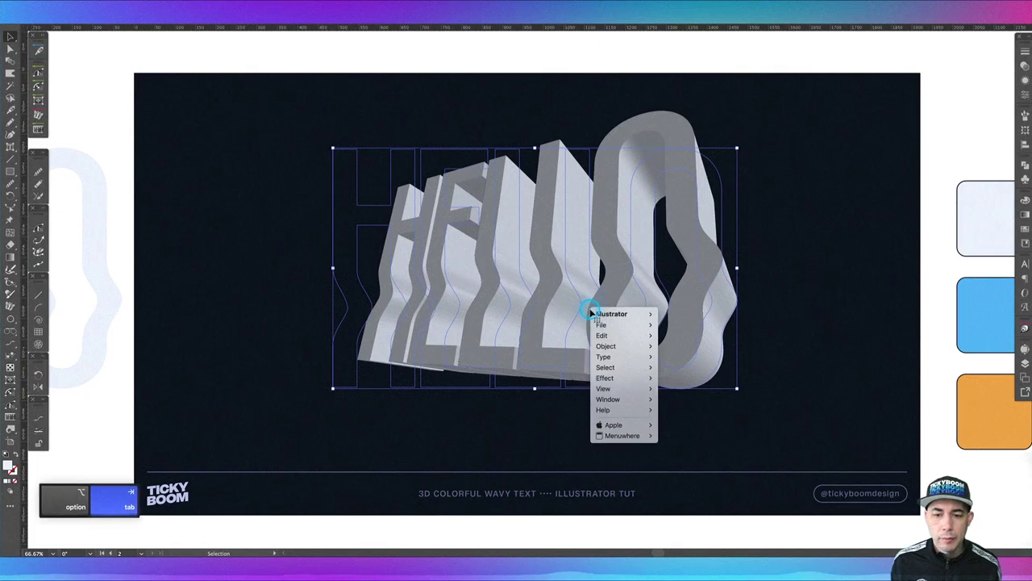
mouse_move(624, 346)
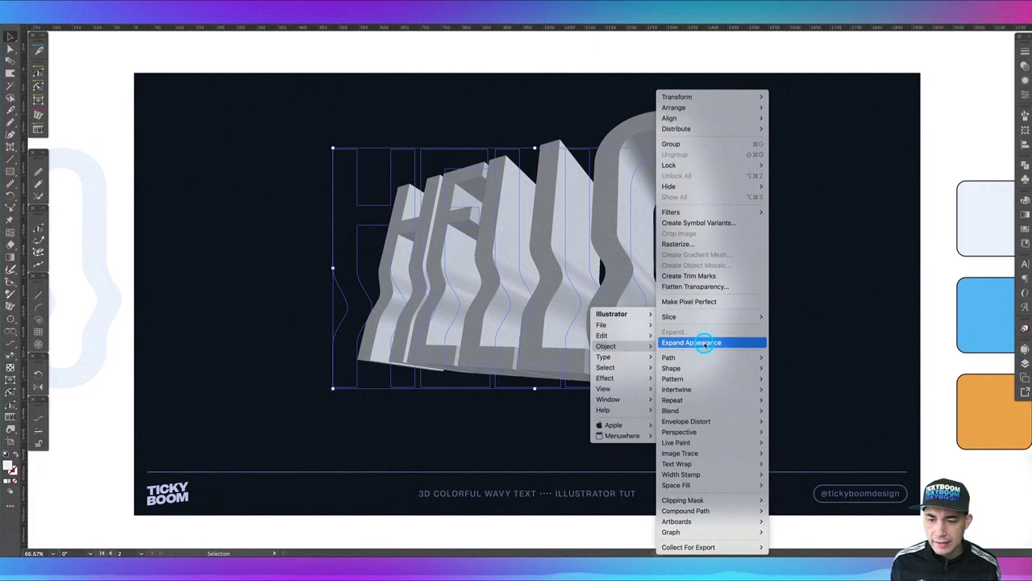
left_click(699, 342)
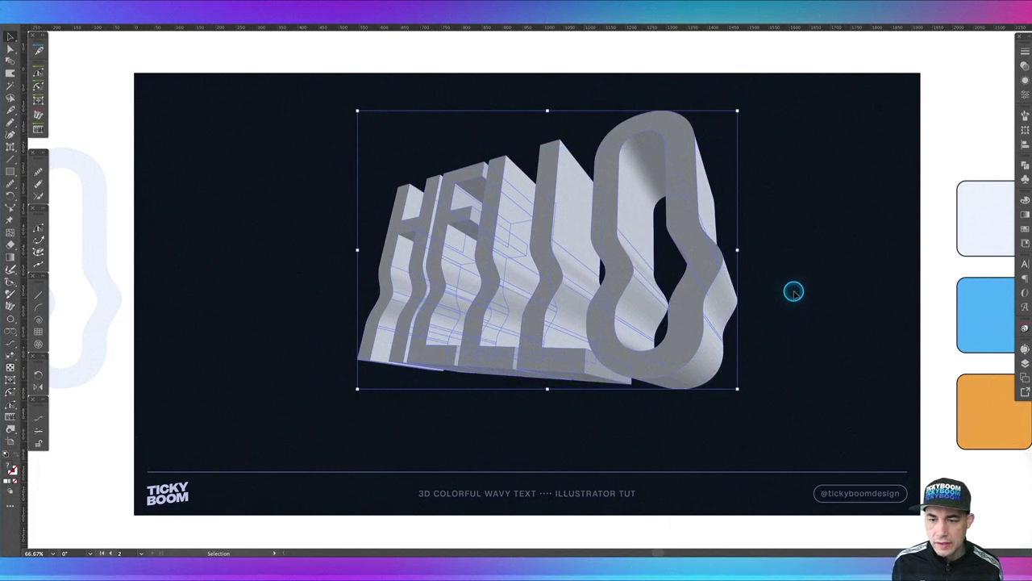
left_click(793, 292)
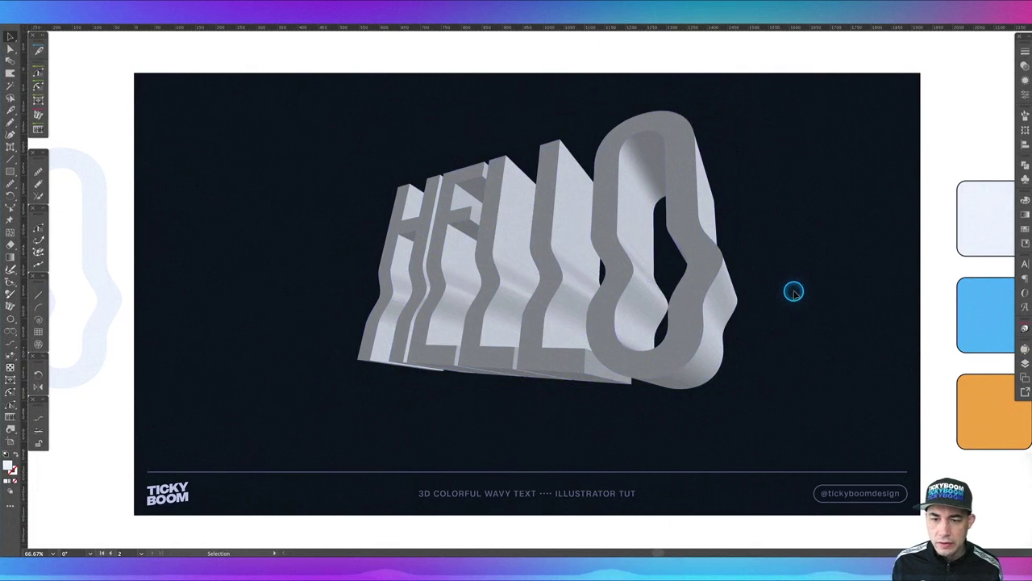
- Ungroup the expanded HELLO lettering, release its clipping masks and deselect it
left_click(393, 207)
key("shift+super+g")
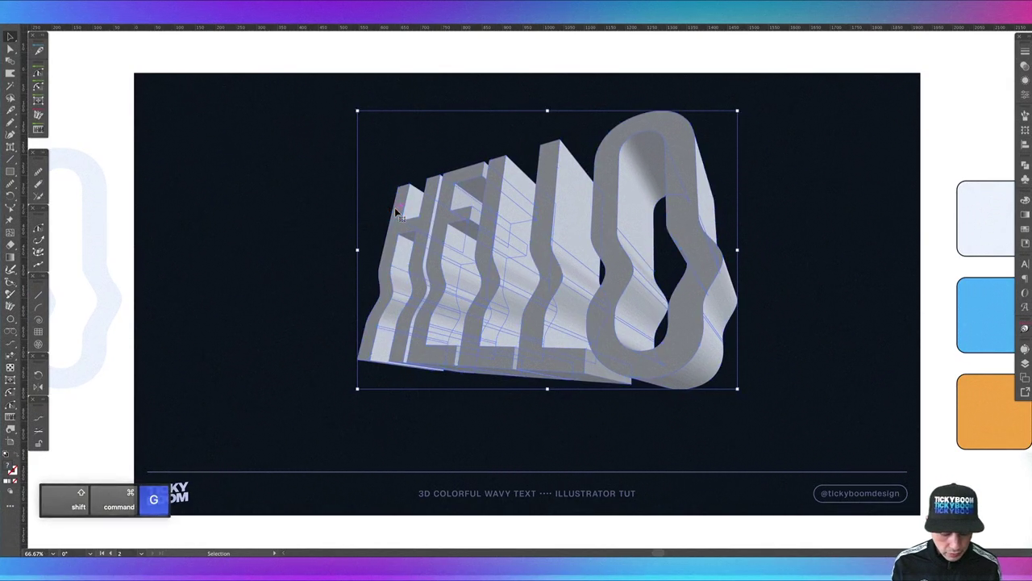
key("a")
key("alt+super+7")
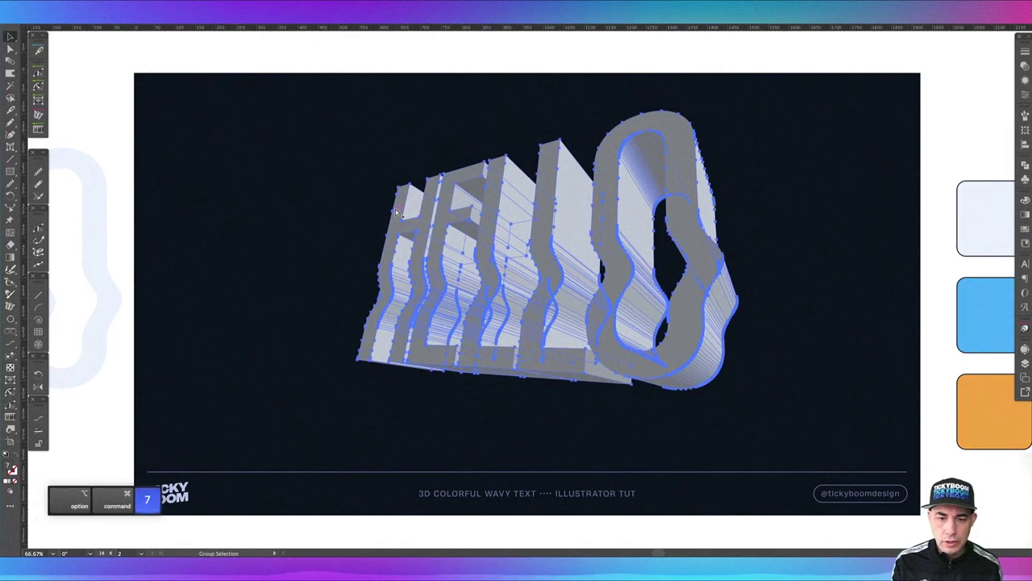
key("v")
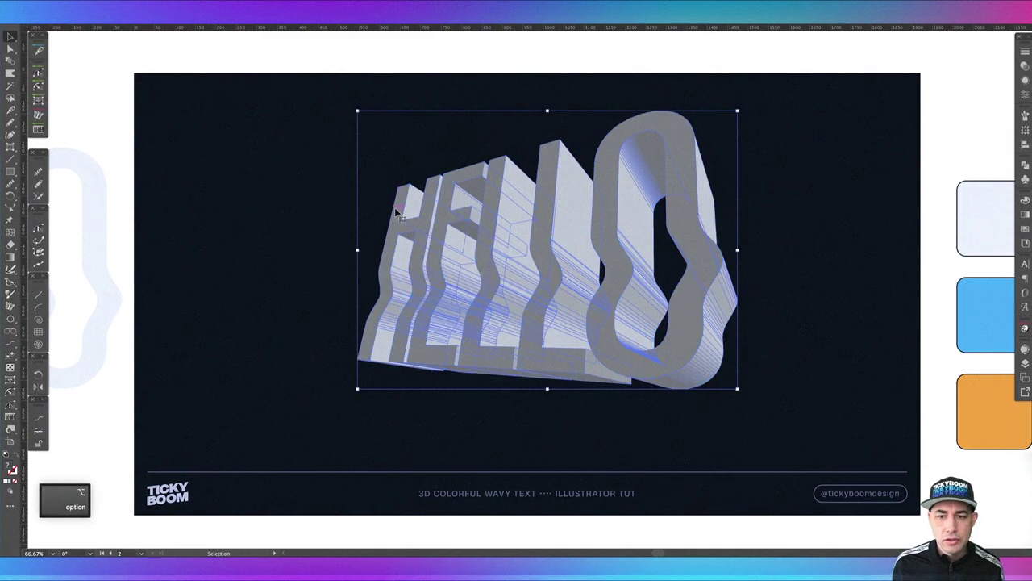
left_click(534, 423)
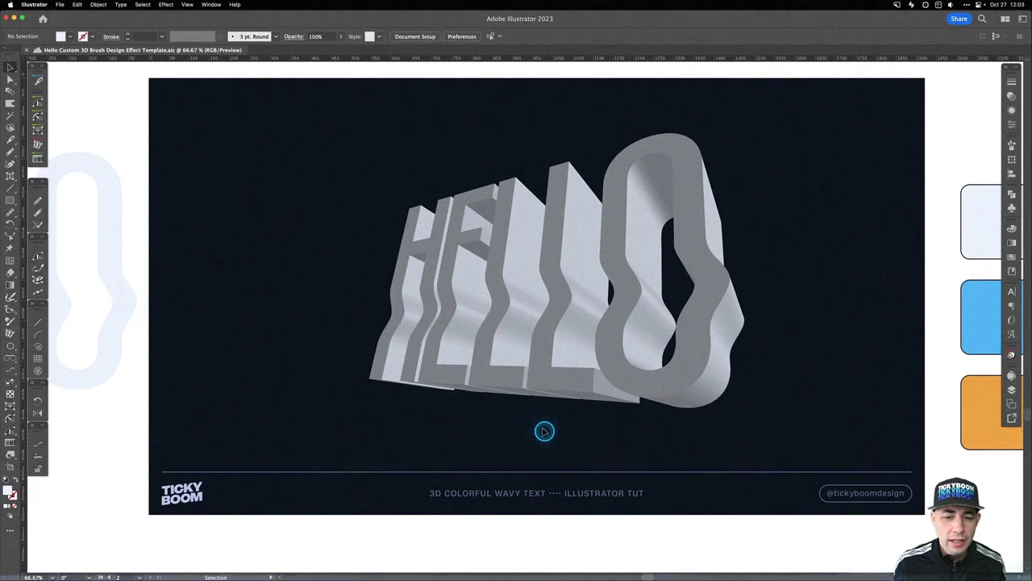
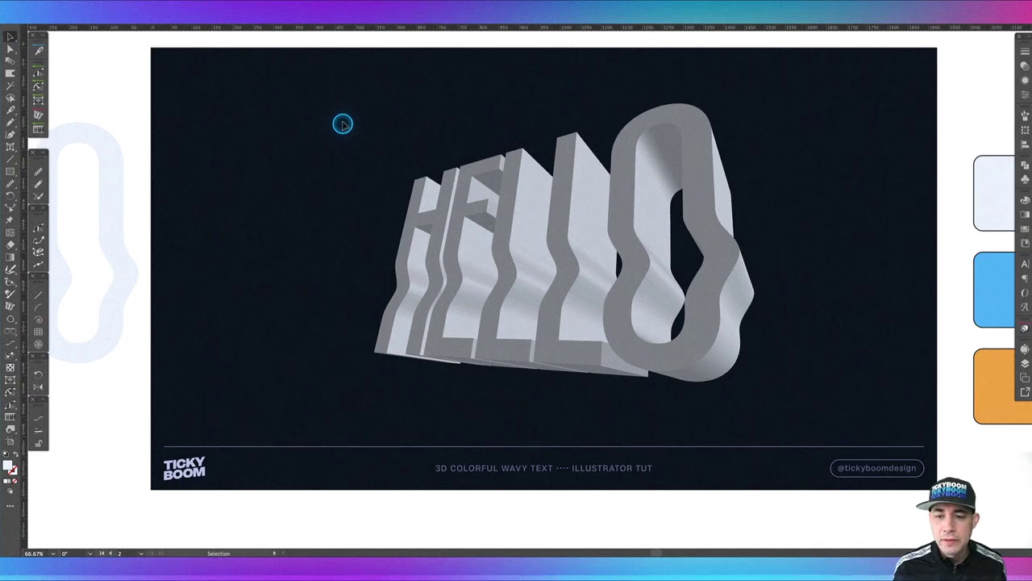
- Select all pieces of the extruded lettering and merge the H's front face into one shape with Shape Builder
left_click(804, 388)
key("space")
left_click_drag(433, 368, 618, 403)
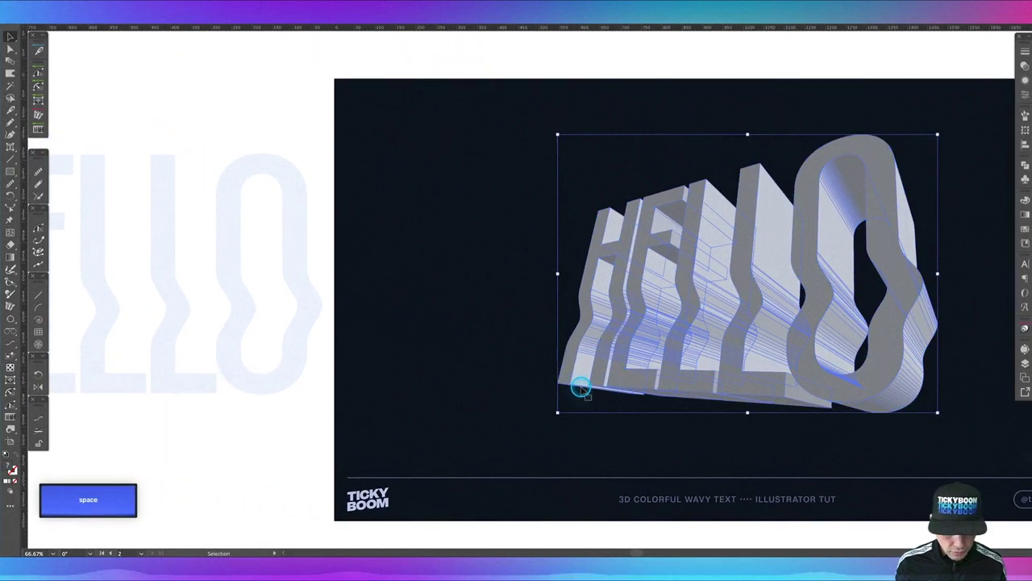
key("z")
left_click_drag(555, 237, 484, 175)
key("space")
key("super+minus")
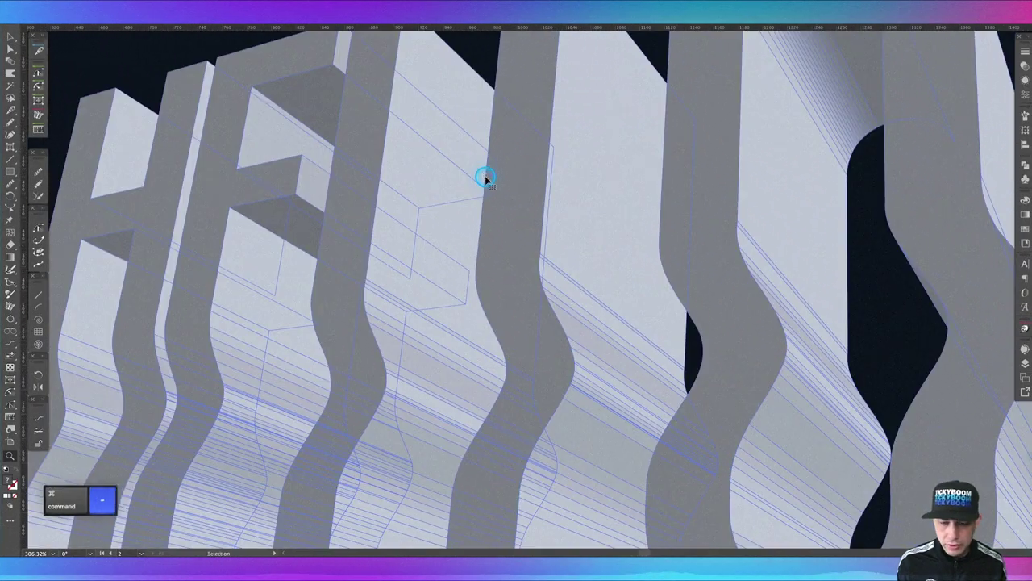
key("space")
left_click_drag(375, 194, 696, 172)
key("super")
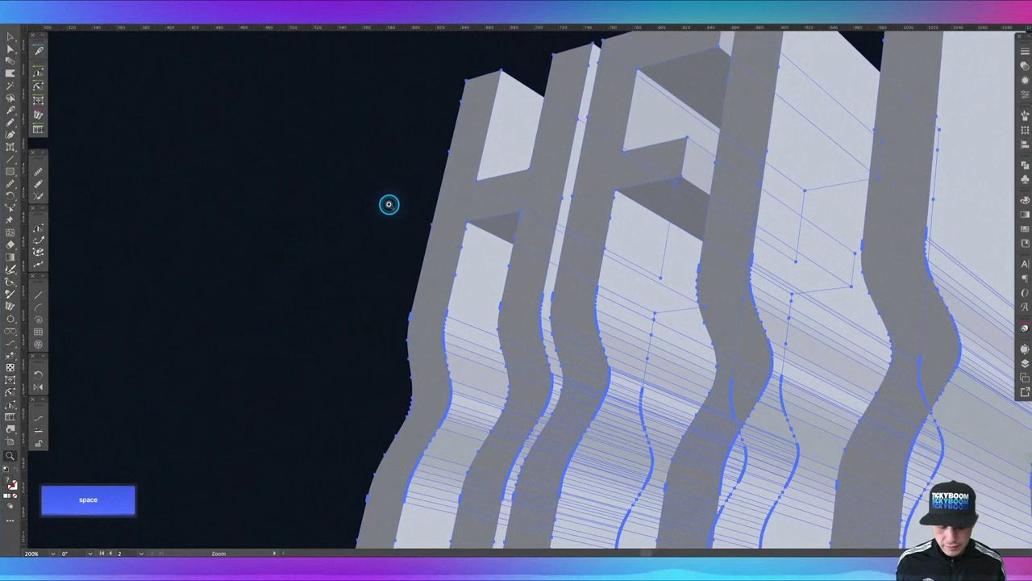
key("shift+m")
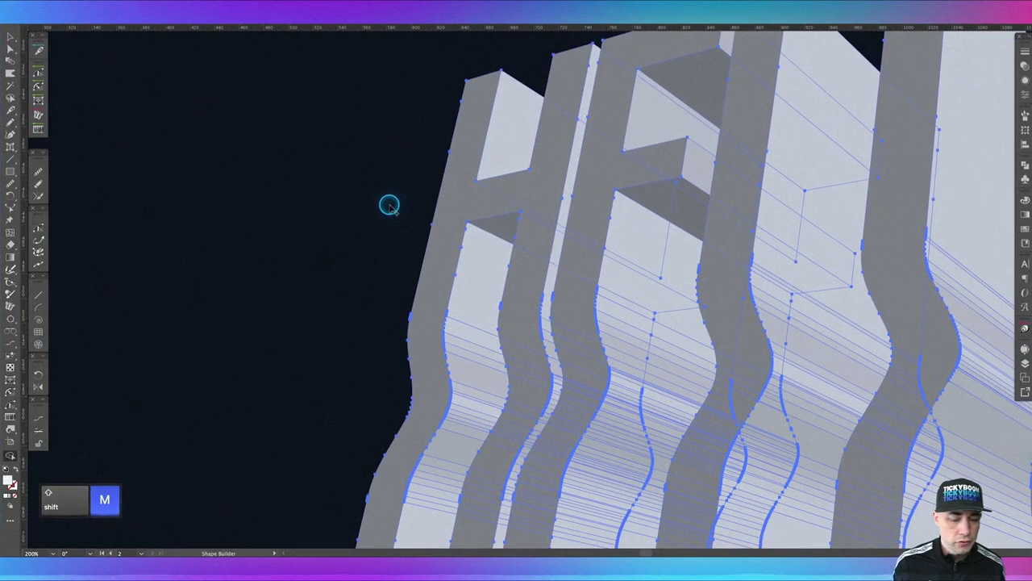
left_click_drag(566, 119, 532, 271)
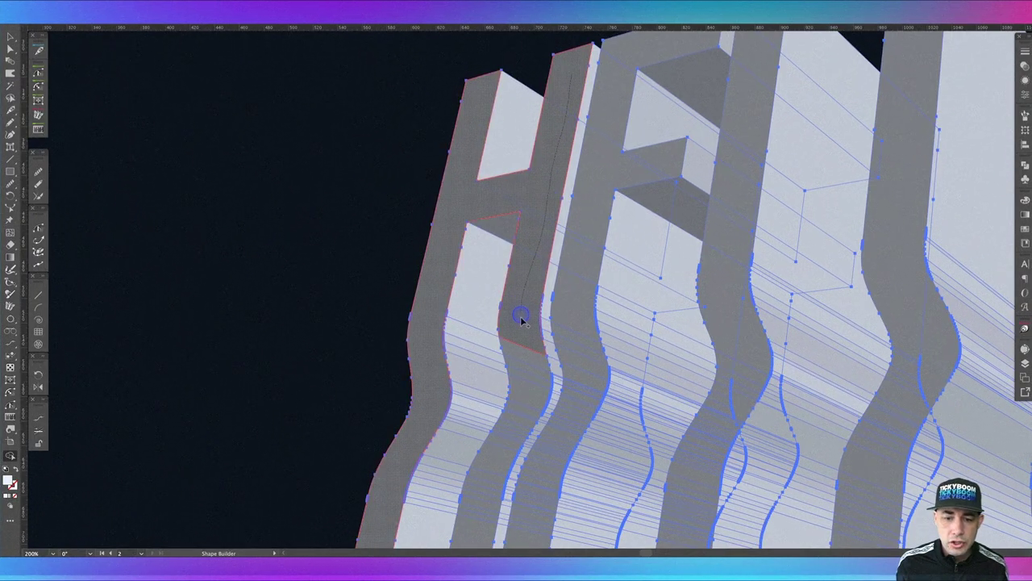
mouse_move(524, 373)
left_mouse_down()
mouse_move(514, 426)
mouse_move(486, 474)
left_mouse_up()
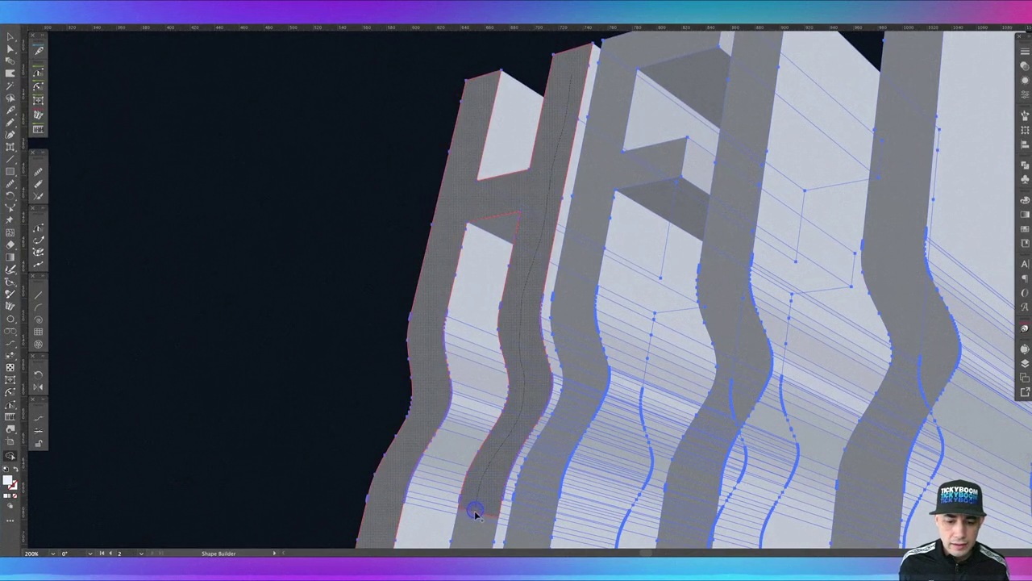
left_click_drag(472, 525, 474, 521)
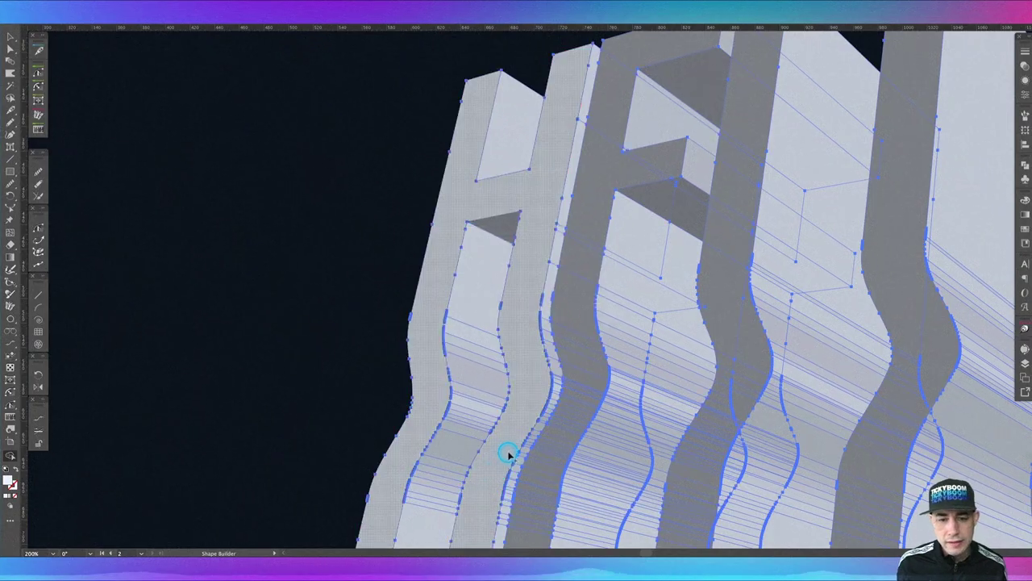
- Merge the side face in the H's upper notch and the underside of its crossbar with Shape Builder
key("space")
left_click_drag(510, 443, 548, 119)
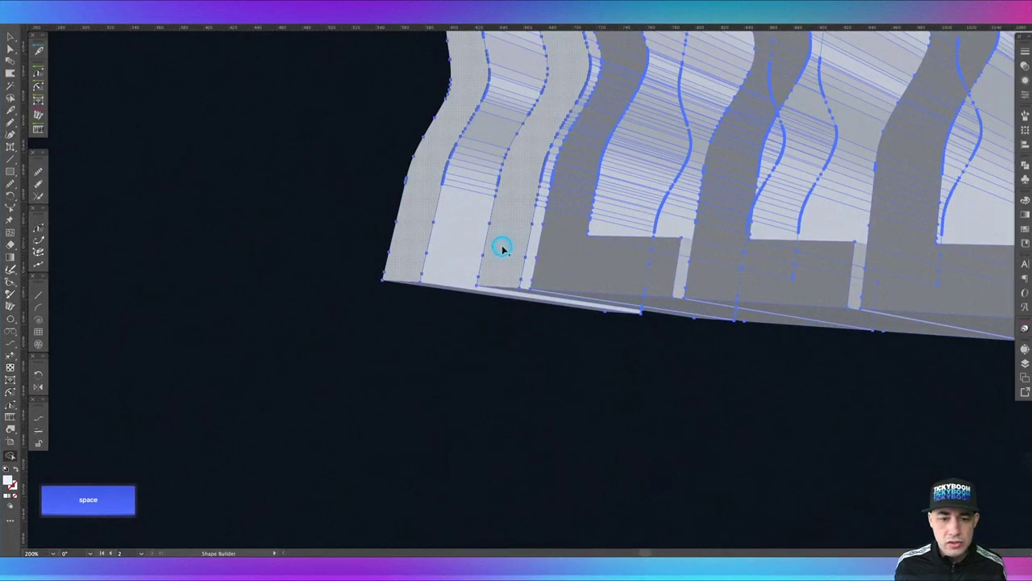
left_click_drag(359, 97, 304, 301)
left_click_drag(352, 191, 311, 283)
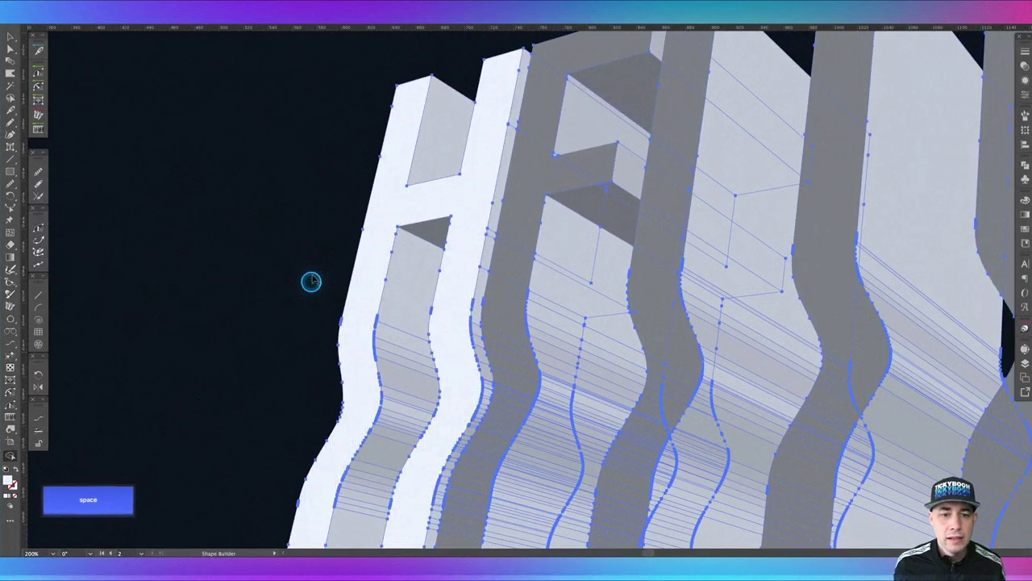
left_click(428, 95)
left_click(452, 119)
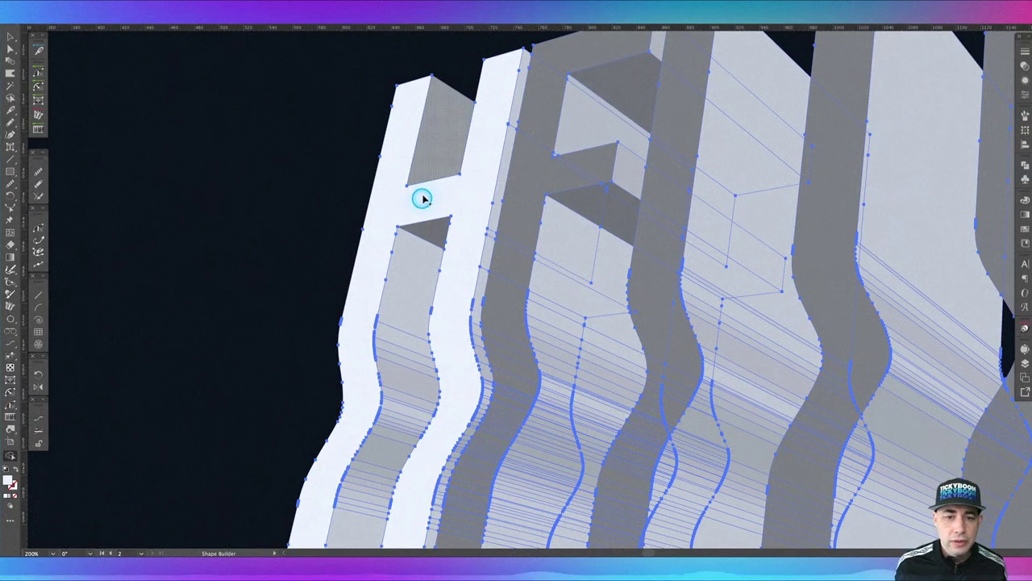
left_click(440, 231)
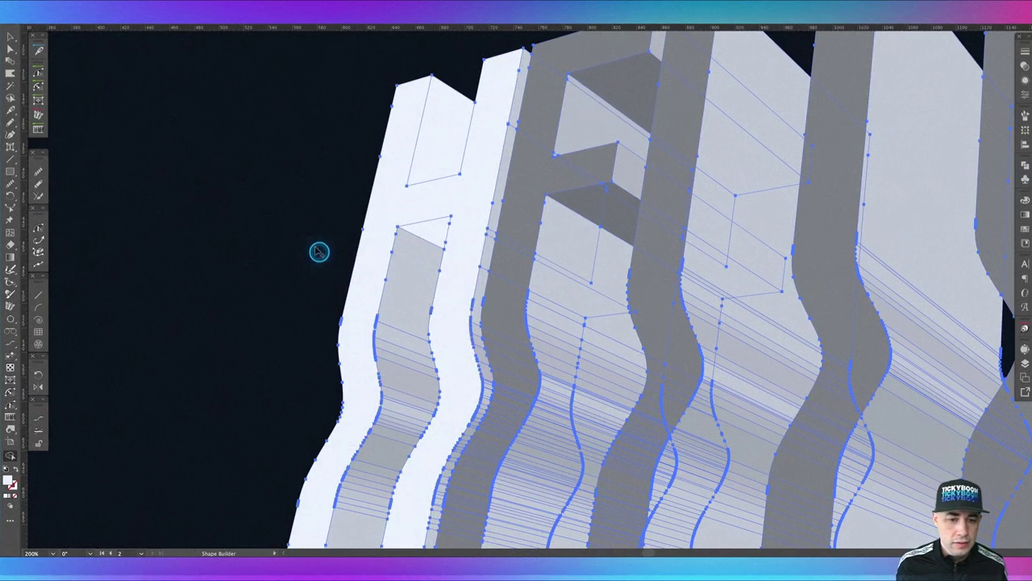
- Merge the strips inside the H's lower opening into side faces, working from the crossbar down through the lower curve
key("space")
left_click_drag(309, 253, 309, 150)
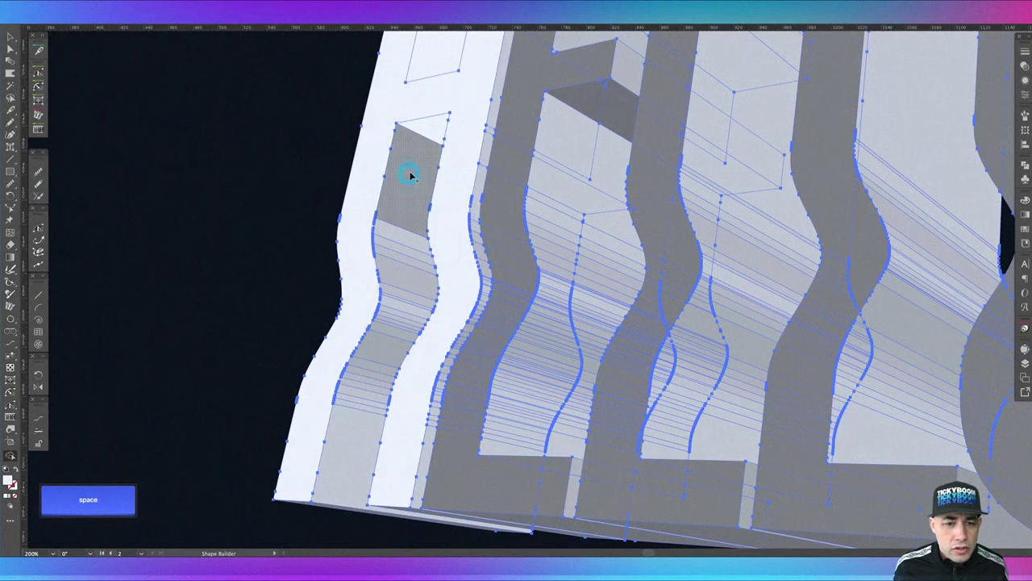
mouse_move(410, 176)
left_mouse_down()
mouse_move(403, 244)
mouse_move(414, 295)
left_mouse_up()
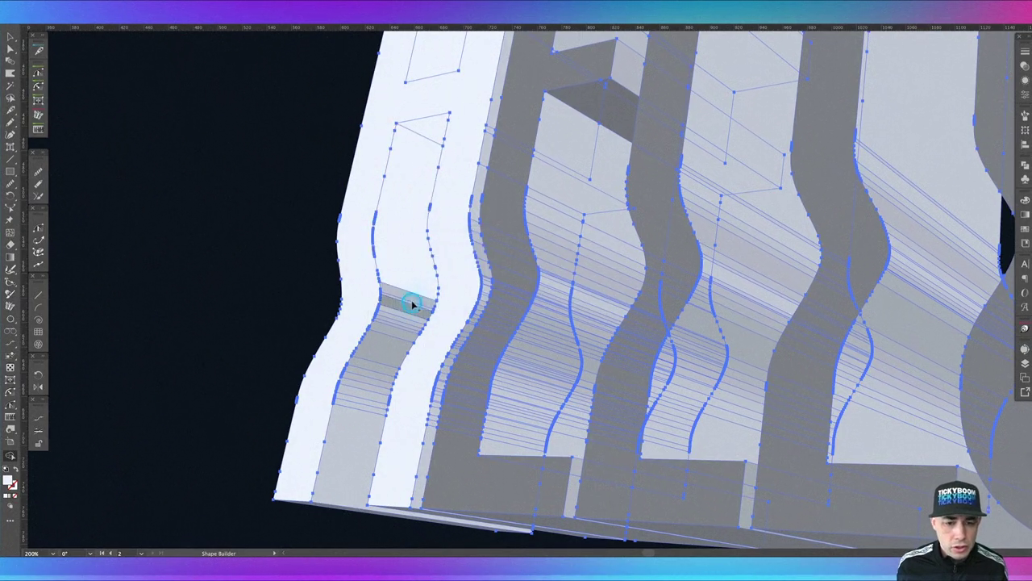
left_click_drag(400, 338, 360, 404)
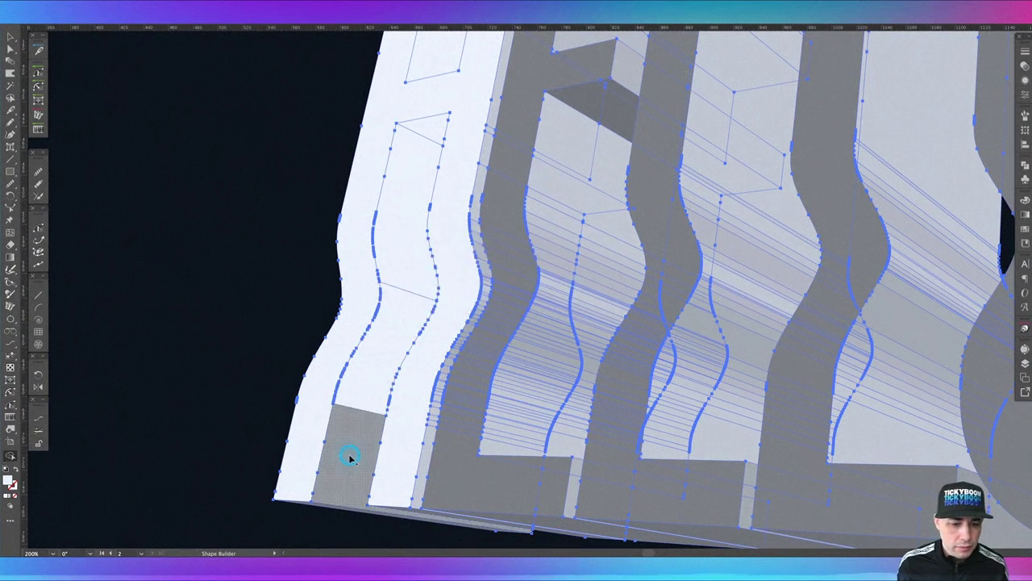
- Merge the narrow side strips between the H and the E, from the base up through the lower curve
key("space")
mouse_move(293, 444)
left_mouse_down()
mouse_move(263, 402)
mouse_move(231, 183)
mouse_move(319, 281)
mouse_move(411, 279)
left_mouse_up()
key("space")
left_click_drag(346, 295, 272, 461)
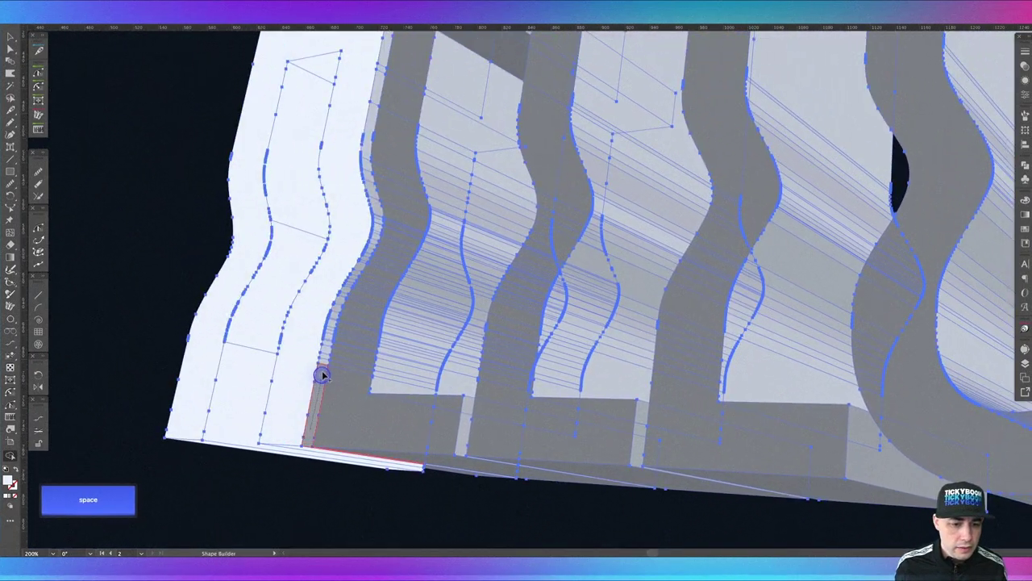
left_click(343, 297)
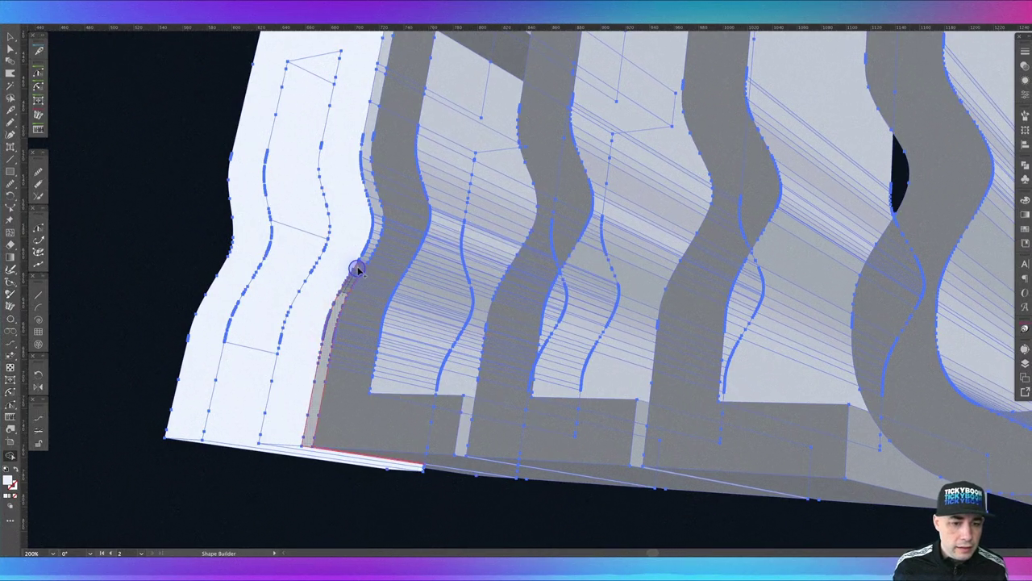
left_click(375, 209)
- Merge the remaining narrow side strips up to the top of the H's right stem and deselect the artwork
key("space")
left_click_drag(387, 177, 367, 329)
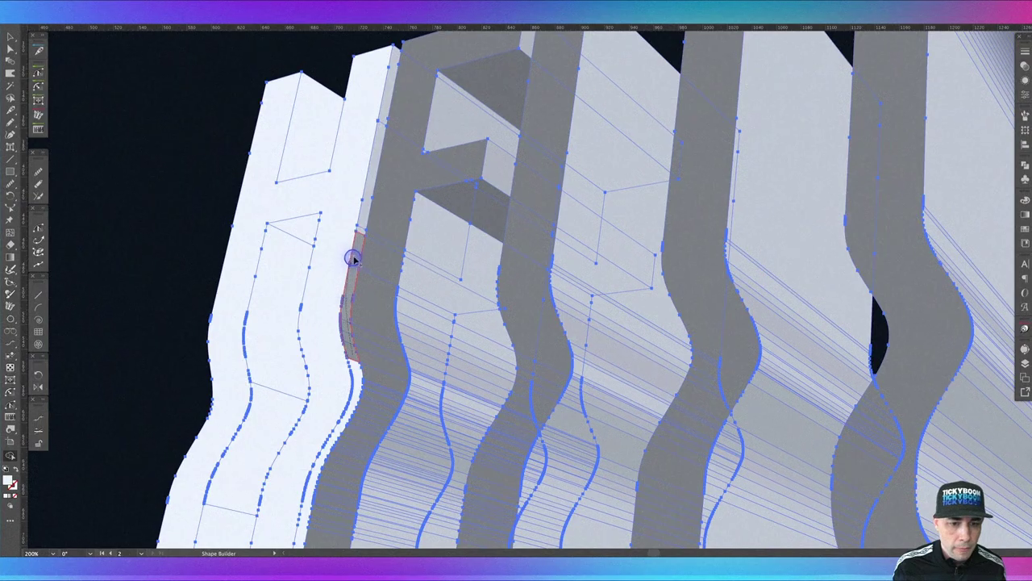
left_click(361, 227)
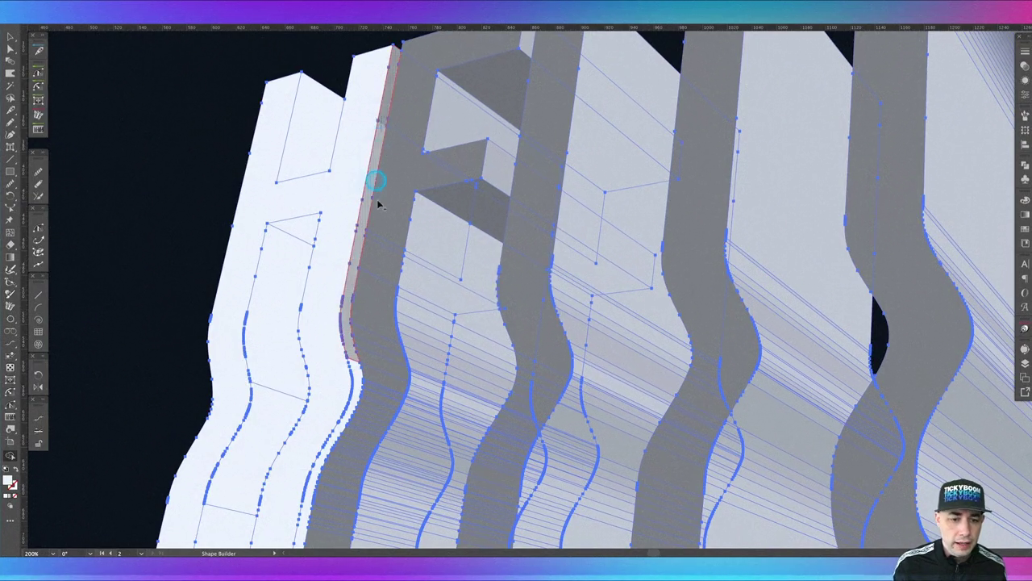
key("v")
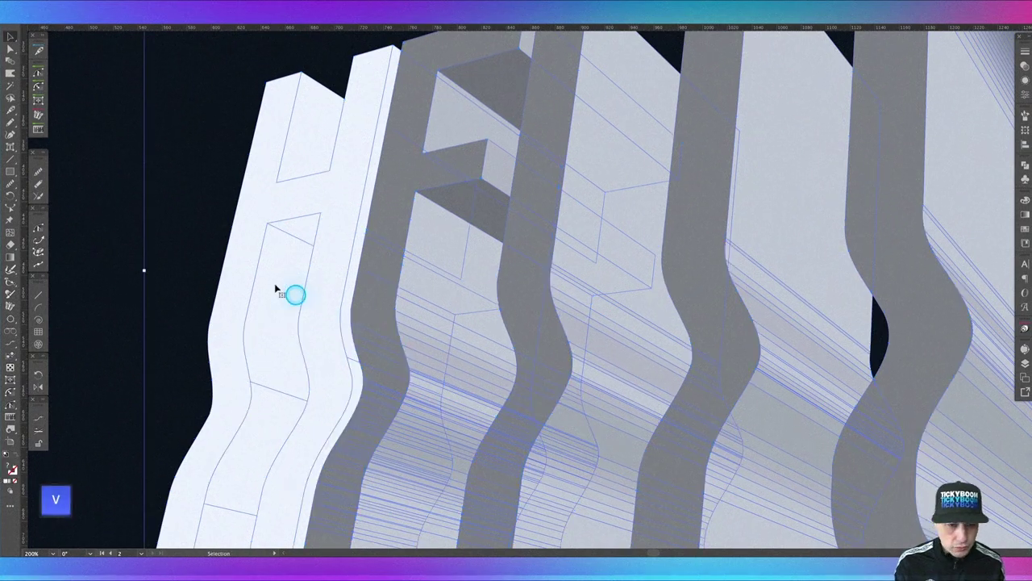
left_click(198, 241)
- Inspect the merged shapes of the letter H from its base to its top
key("space")
left_click_drag(207, 260, 248, 145)
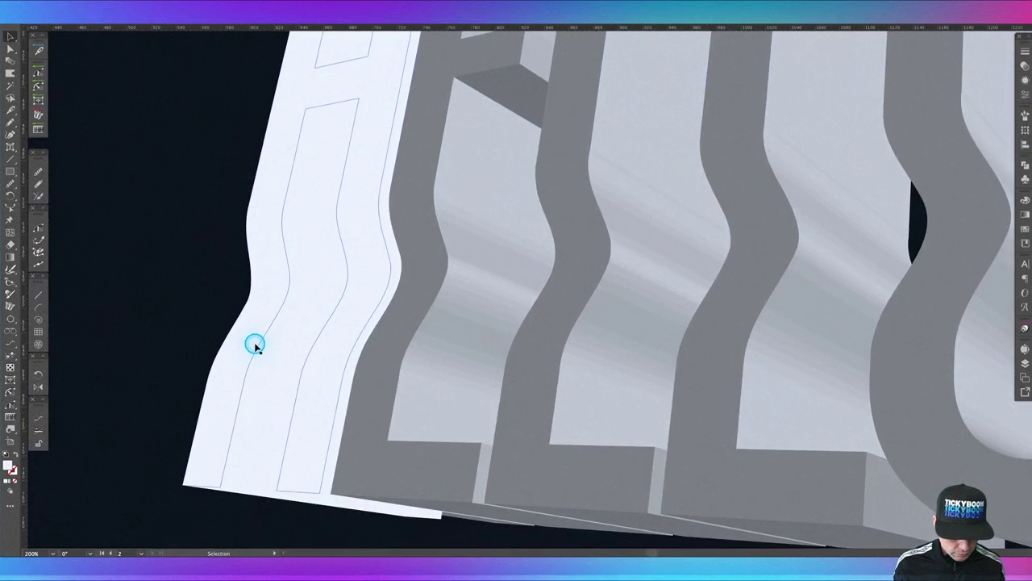
mouse_move(253, 350)
left_mouse_down()
mouse_move(244, 371)
mouse_move(270, 341)
mouse_move(278, 306)
left_mouse_up()
key("space")
left_click_drag(218, 166, 204, 312)
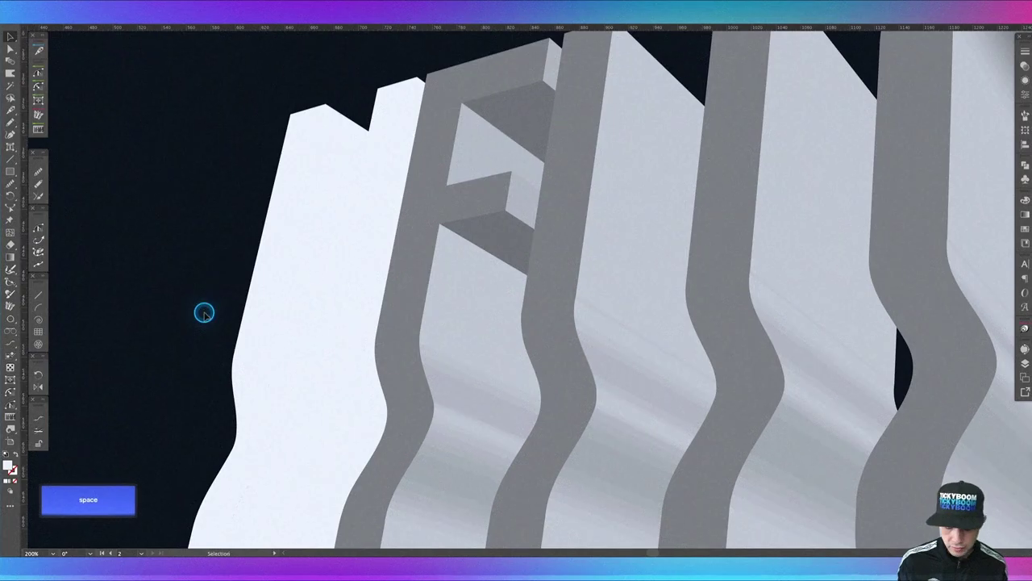
key("super+minus")
key("space")
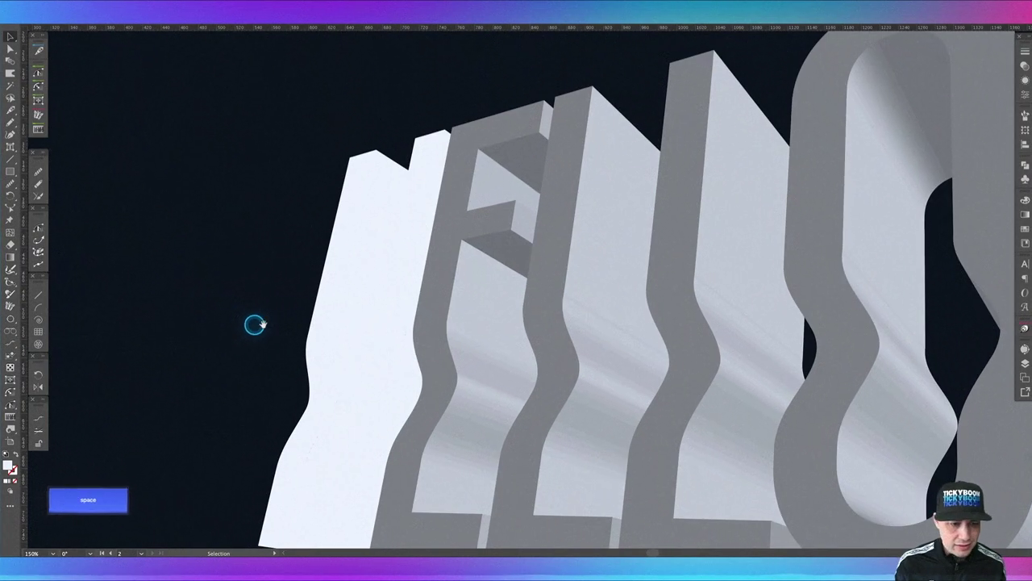
left_click_drag(248, 323, 194, 267)
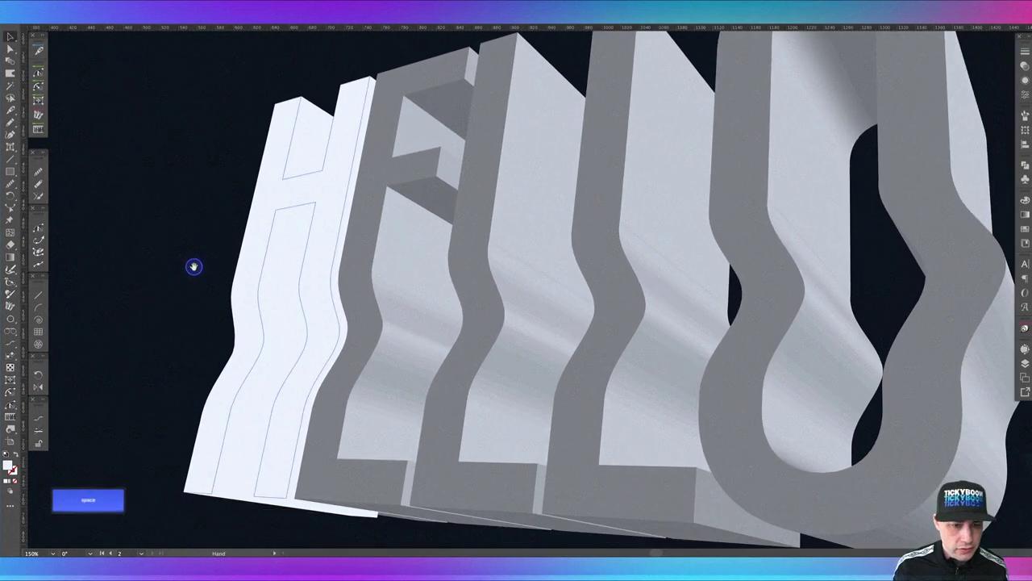
- Apply the near-white swatch's fill and outline to the H's front face with the Eyedropper
left_click(262, 206)
key("super+minus")
key("space")
left_click_drag(634, 358, 423, 357)
left_click_drag(825, 371, 560, 369)
key("i")
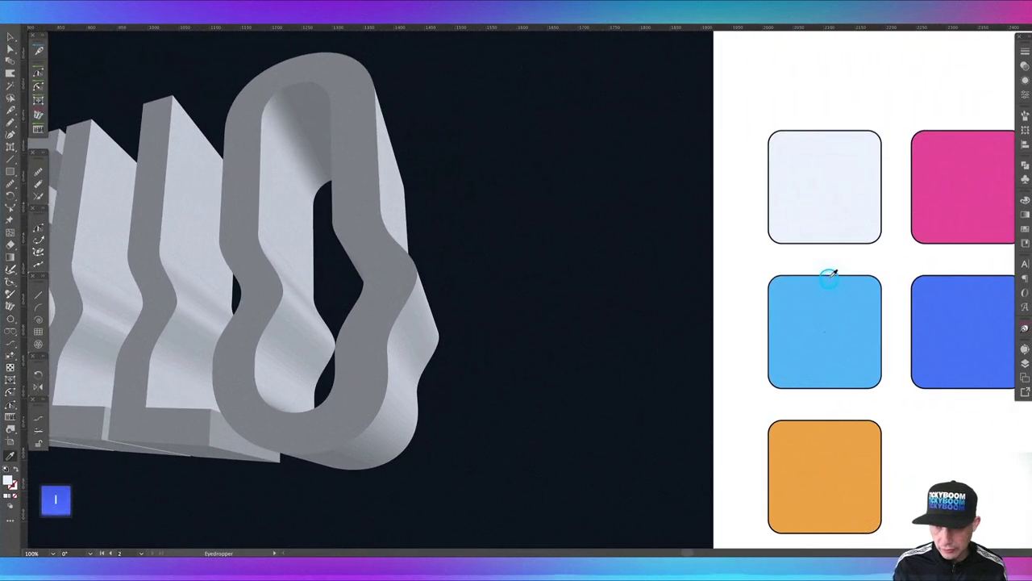
left_click(827, 178)
- Bring the H's front face to the front of the stacking order
key("space")
left_click_drag(472, 385, 749, 346)
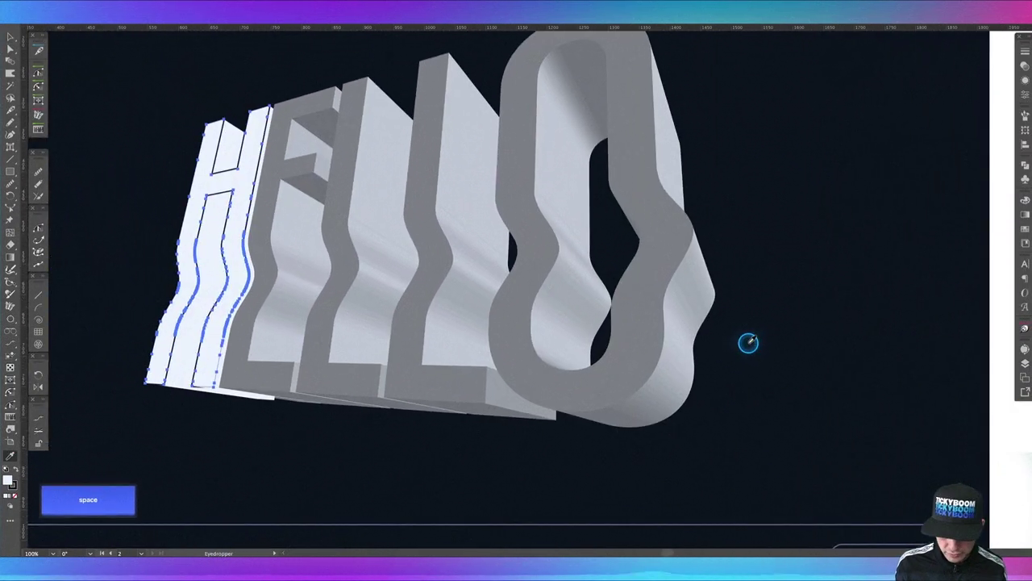
key("super+minus")
key("v")
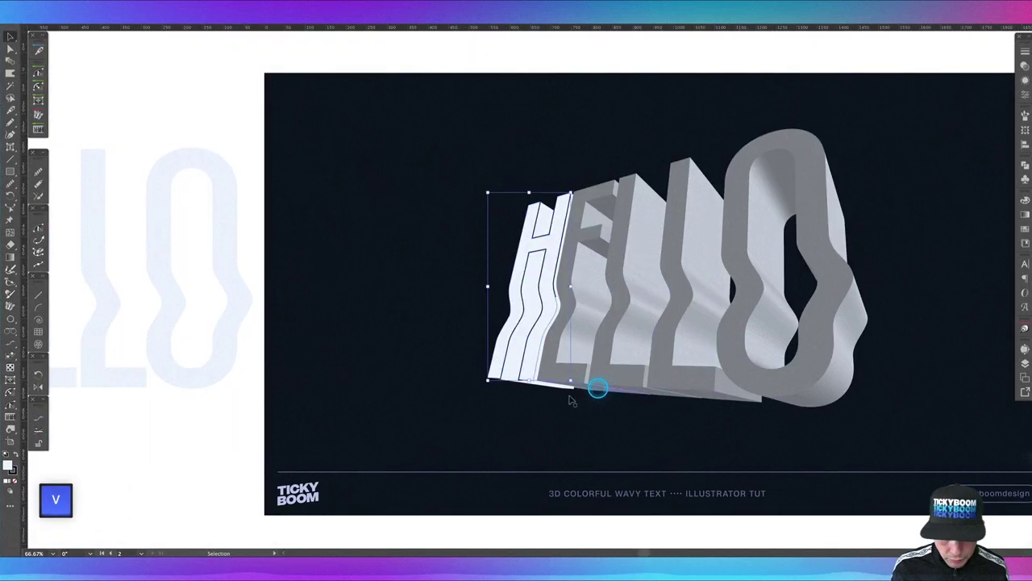
key("super+shift+bracketright")
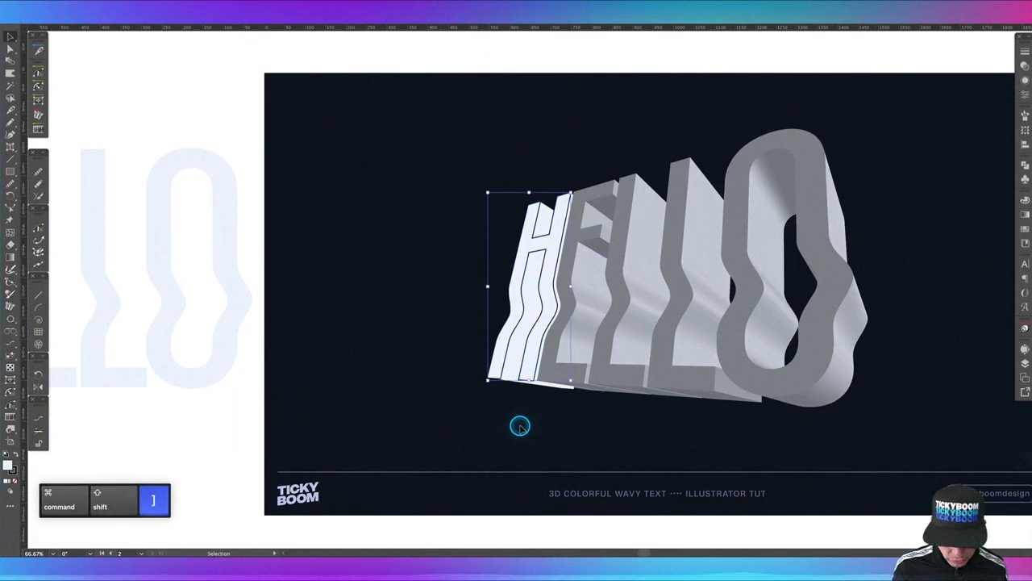
- Fill the lowest side face inside the H's lower opening with the royal blue swatch using the Eyedropper
key("v")
left_click(515, 361)
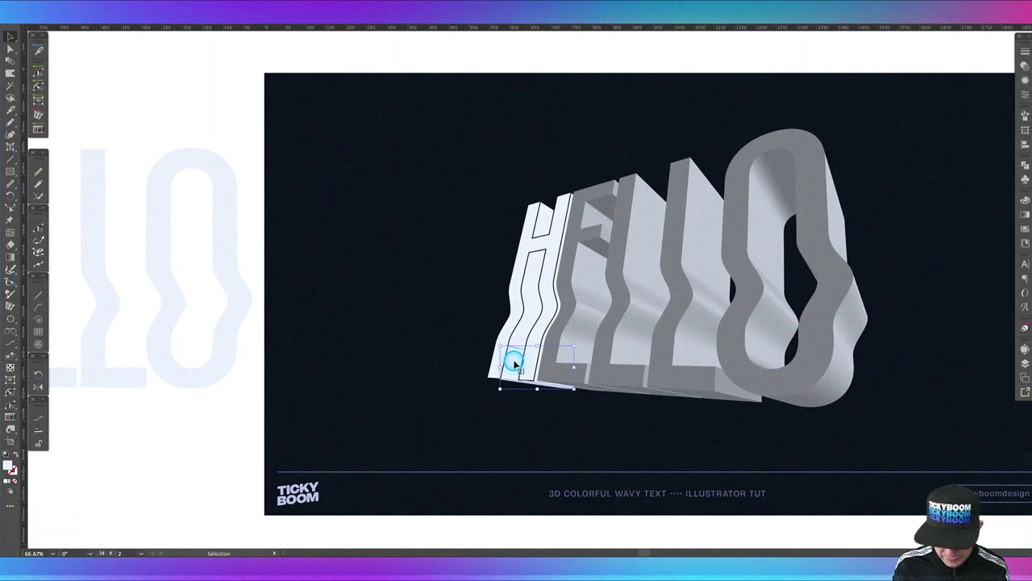
key("i")
left_click_drag(724, 419, 516, 463)
left_click(942, 302)
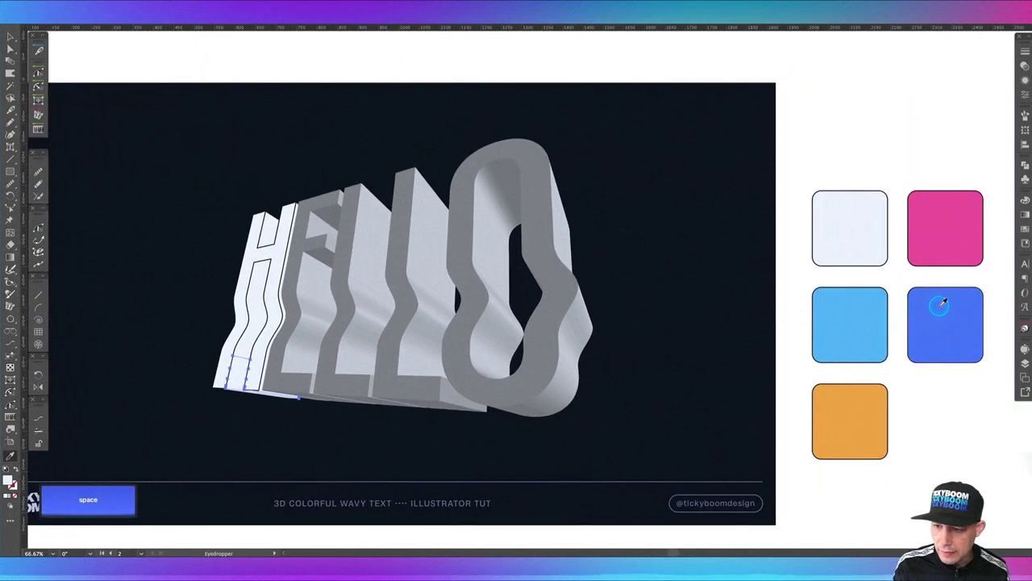
left_click_drag(215, 438, 304, 443)
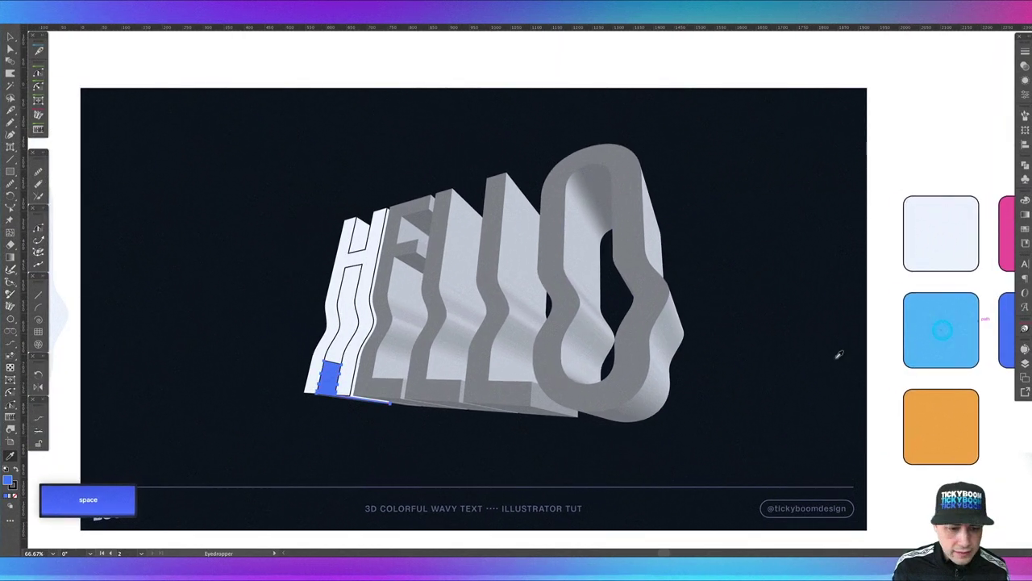
- Fill the side face directly above the royal blue one in the H's lower opening with the pink swatch using the Eyedropper
left_click(348, 347)
key("v")
left_click(343, 346)
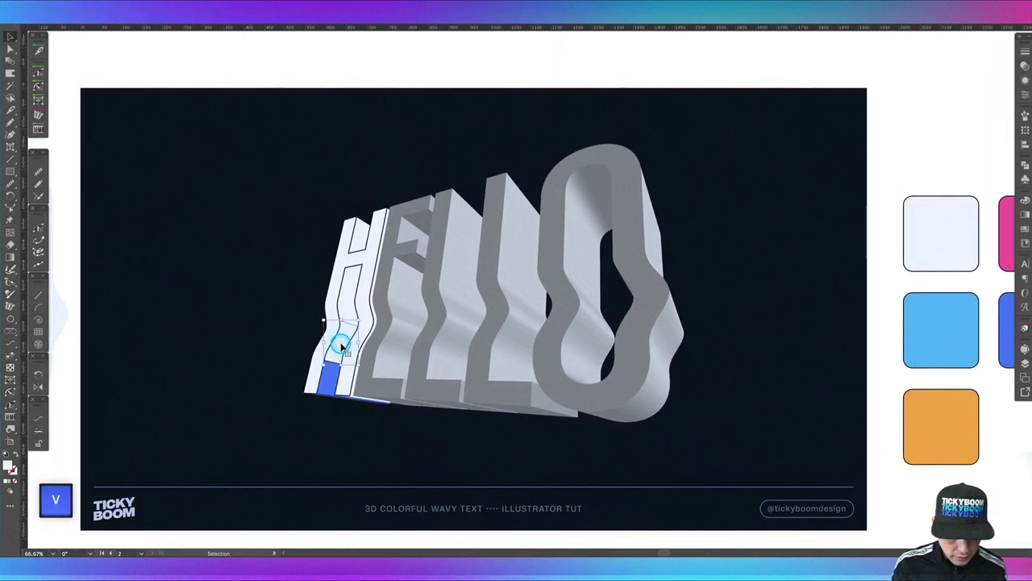
key("i")
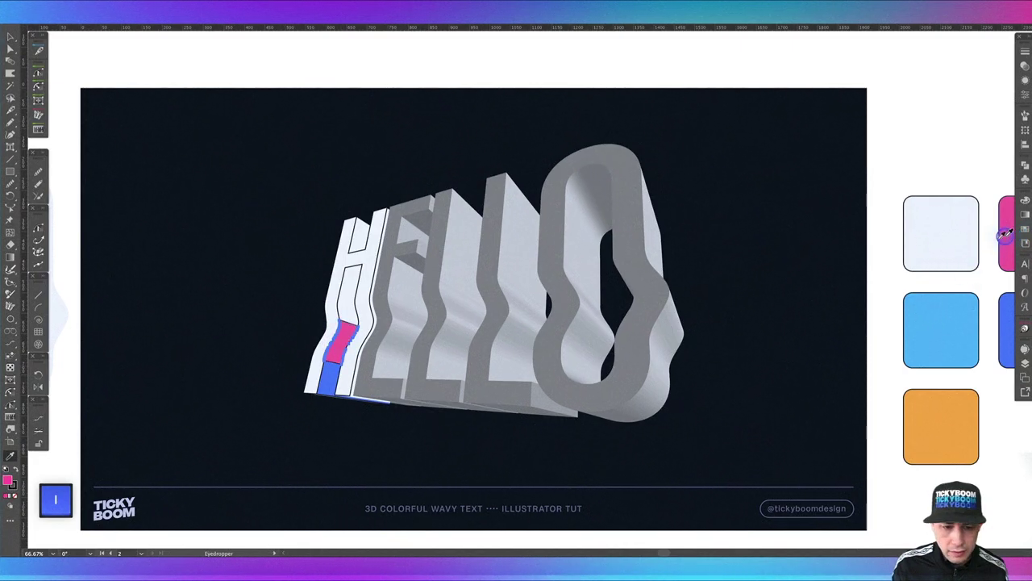
- Fill the tall side face above the pink one in the H's lower opening with the orange swatch using the Eyedropper
key("v")
left_click(351, 300)
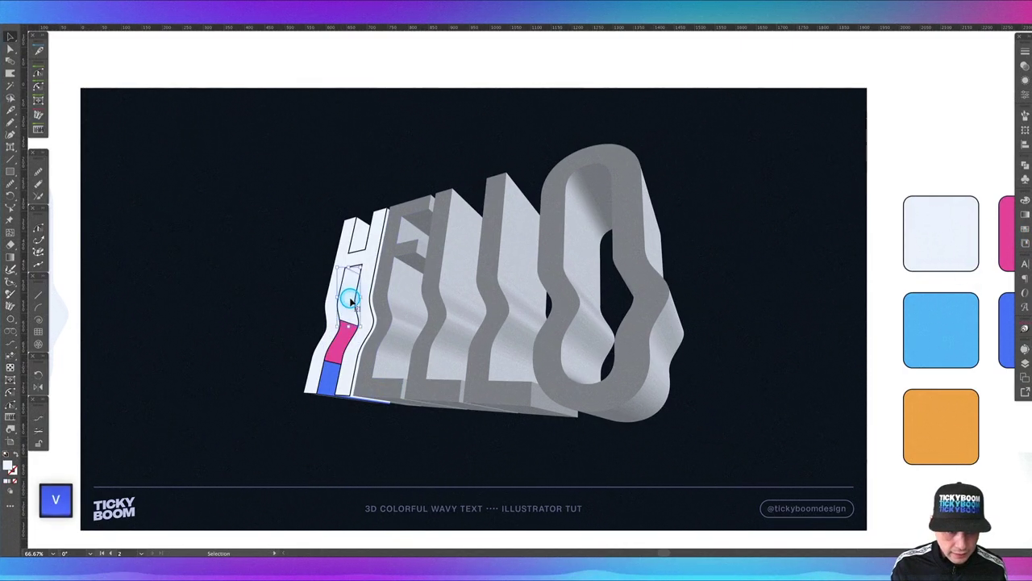
key("i")
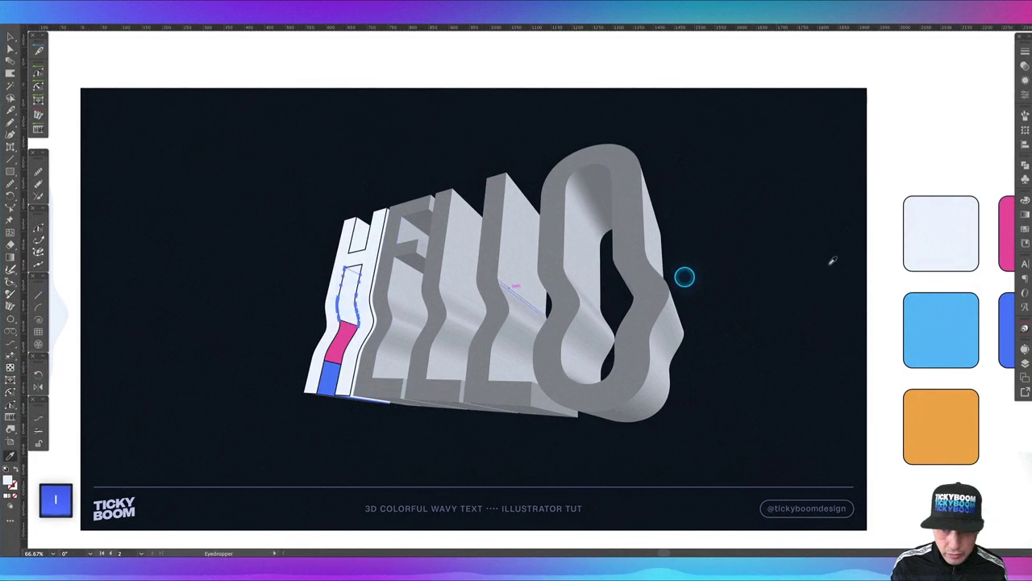
left_click(936, 417)
key("v")
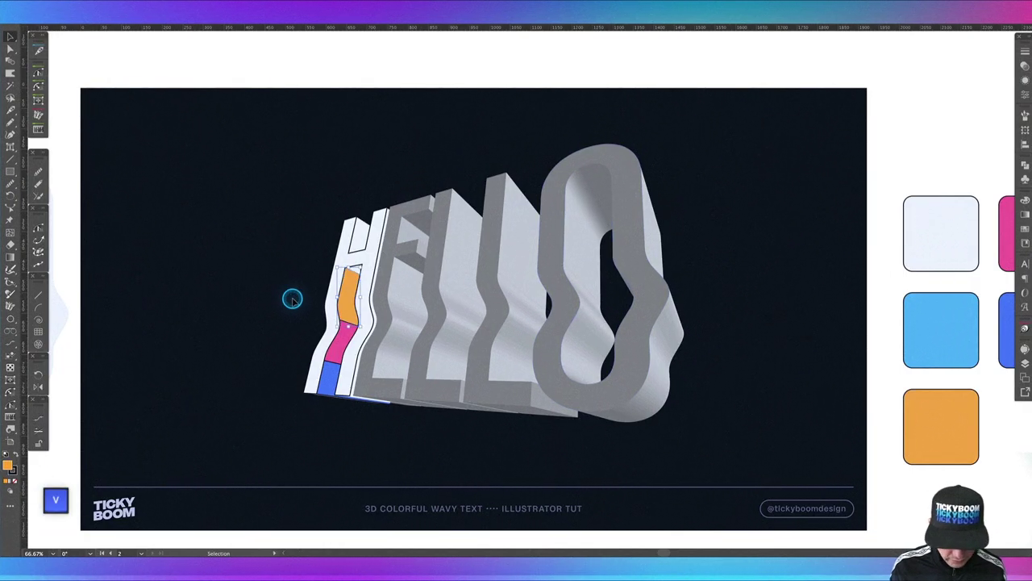
- Fill the side face inside the H's upper opening with the pink swatch using the Eyedropper
left_click(357, 236)
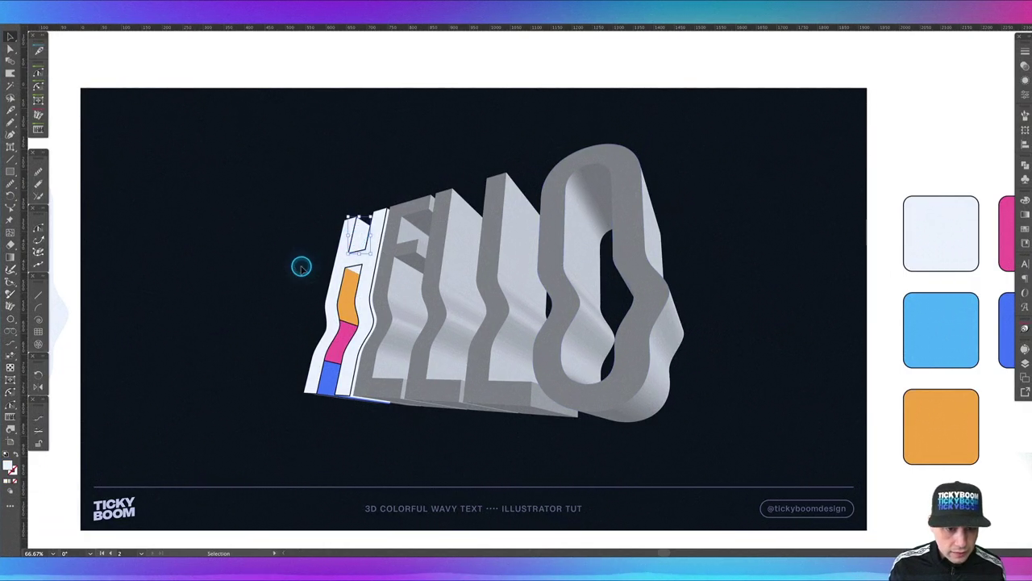
key("i")
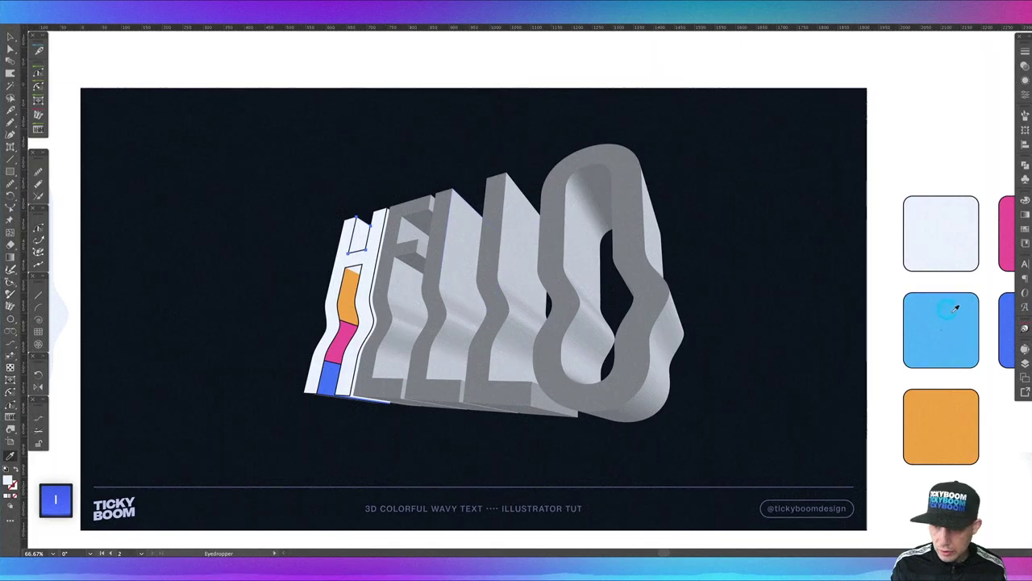
left_click(1005, 223)
key("v")
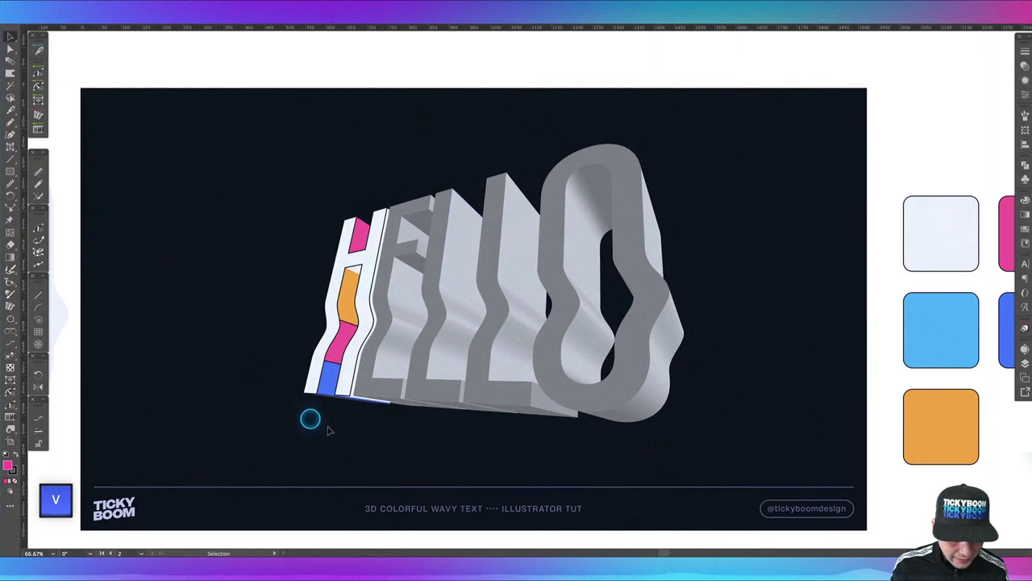
- Fill the small triangular underside of the H's crossbar with the light blue swatch using the Eyedropper
key("z")
left_click_drag(335, 419, 416, 400)
key("v")
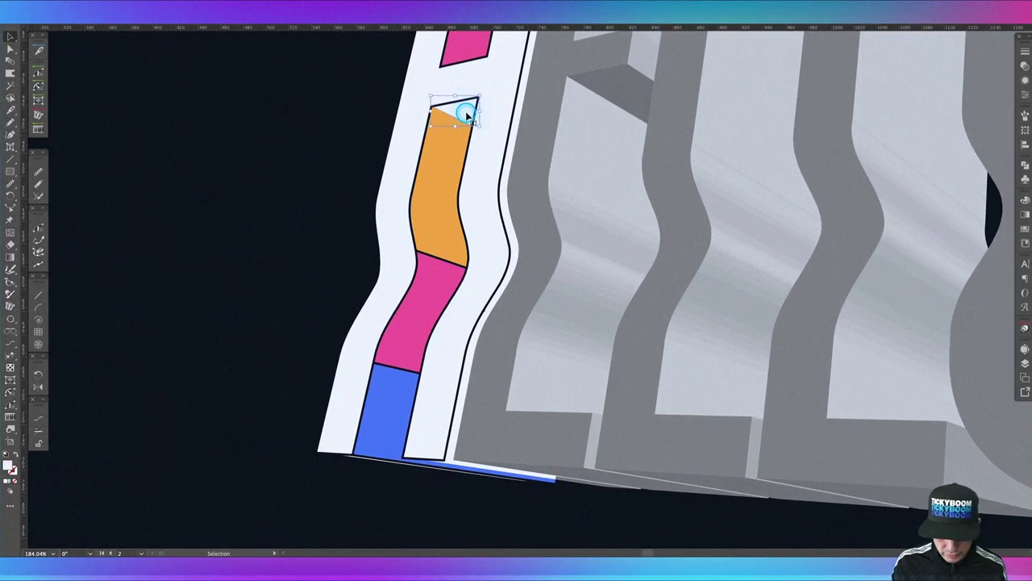
key("i")
key("space")
left_click_drag(795, 244, 438, 267)
left_click_drag(770, 261, 288, 341)
left_click_drag(874, 345, 659, 345)
key("space")
left_click_drag(604, 371, 387, 194)
- Apply the royal blue face's fill and outline to the near-white underside strip beneath the H's right leg with the Eyedropper
key("v")
left_click(353, 473)
left_click(353, 436)
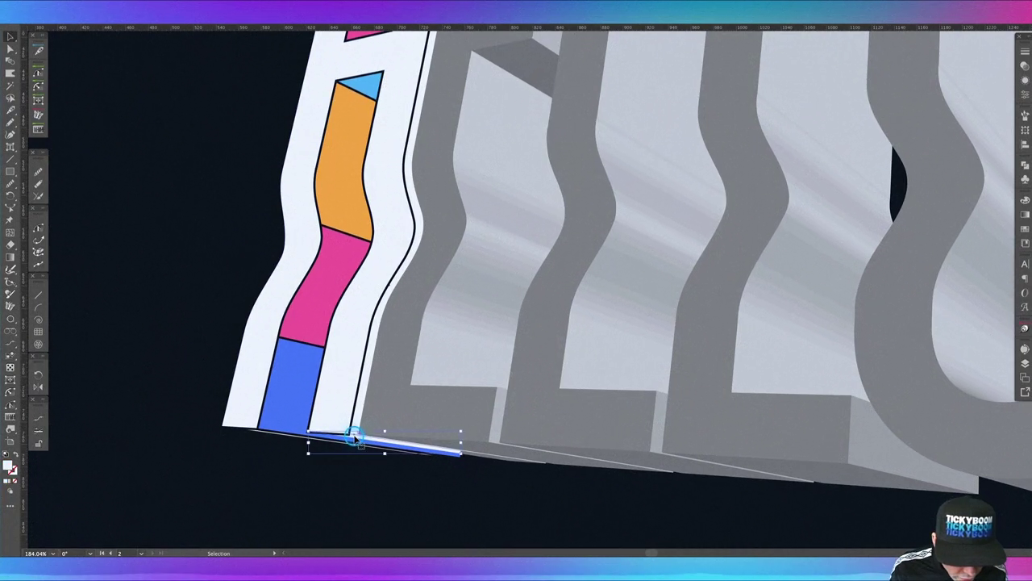
left_click(254, 434, "shift")
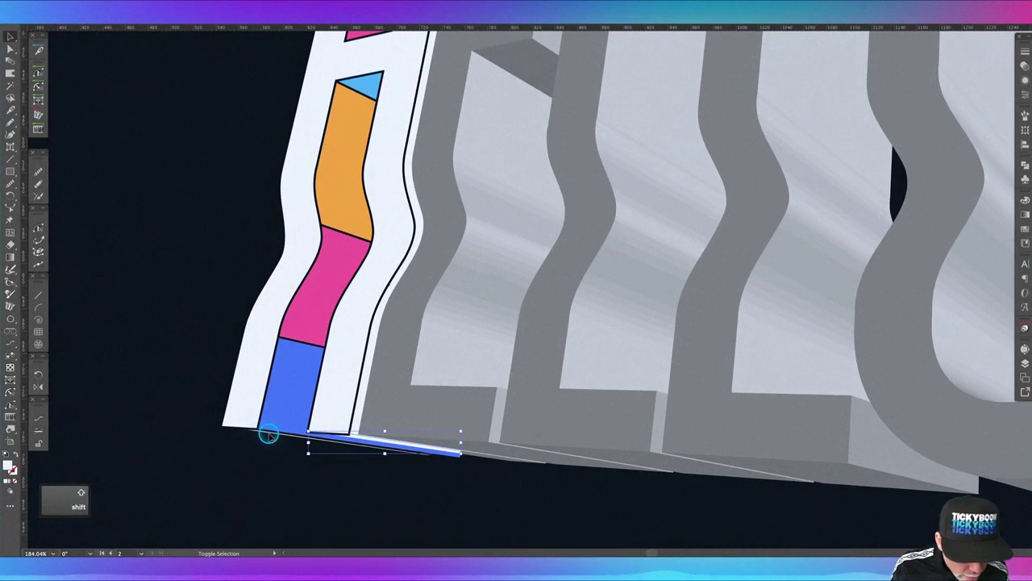
left_click(318, 479)
key("i")
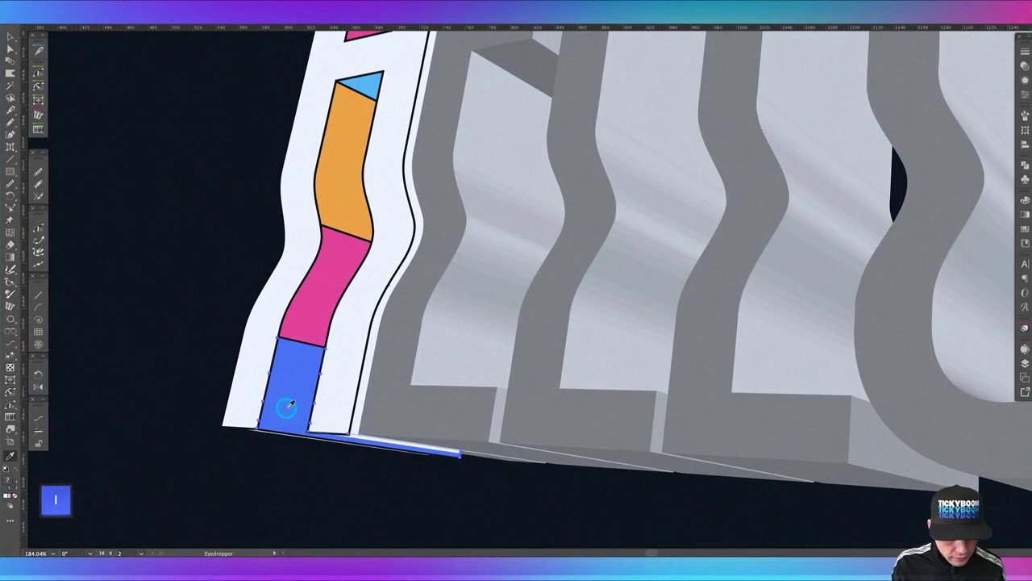
left_click(287, 406)
key("v")
left_click(320, 488)
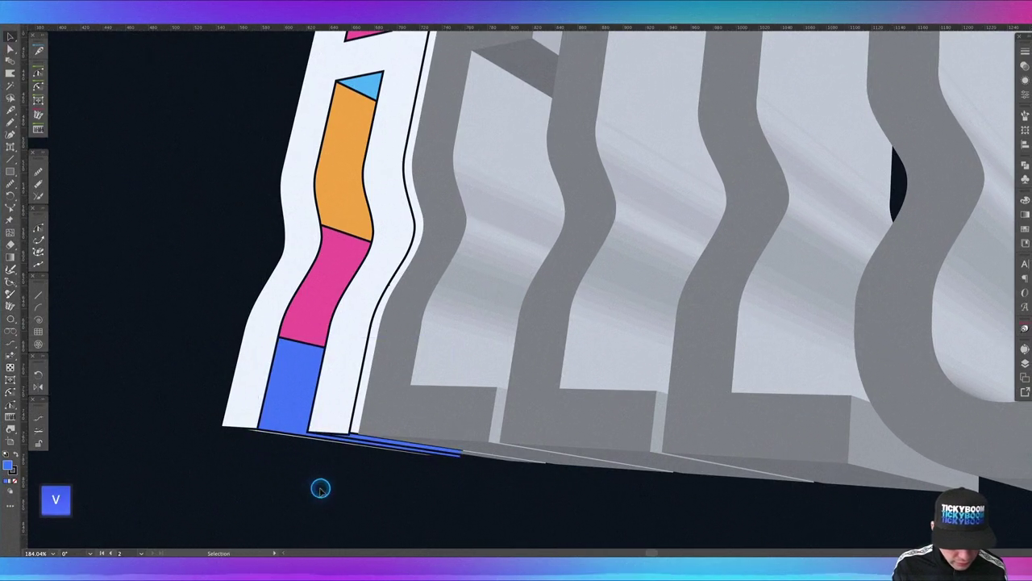
- Apply the royal blue face's fill and outline to the thin underside sliver beneath the H's left leg with the Eyedropper
left_click(284, 436)
key("z")
left_click_drag(246, 415, 427, 466)
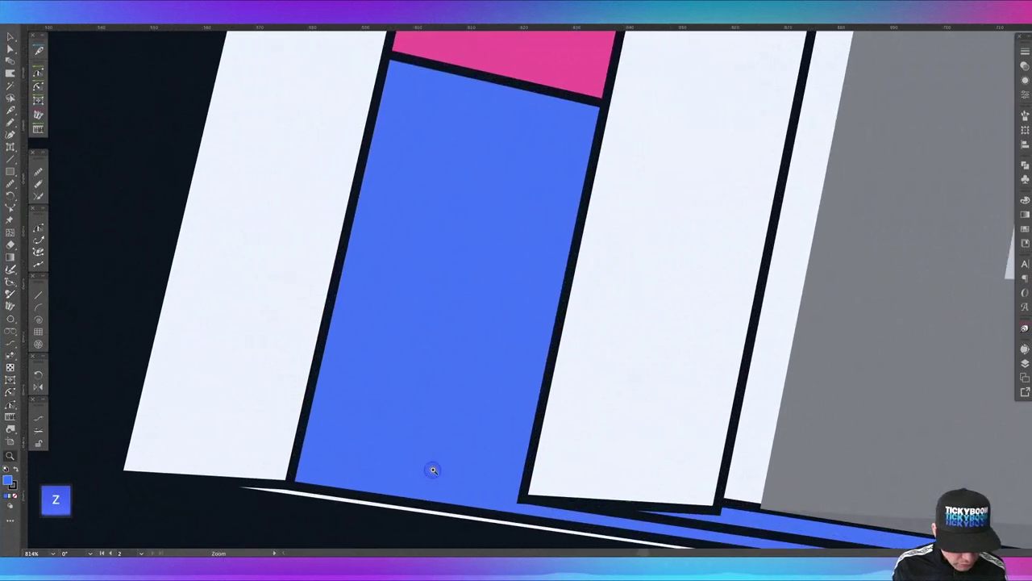
left_click_drag(353, 497, 333, 292)
key("v")
left_click(231, 346)
left_click(287, 350)
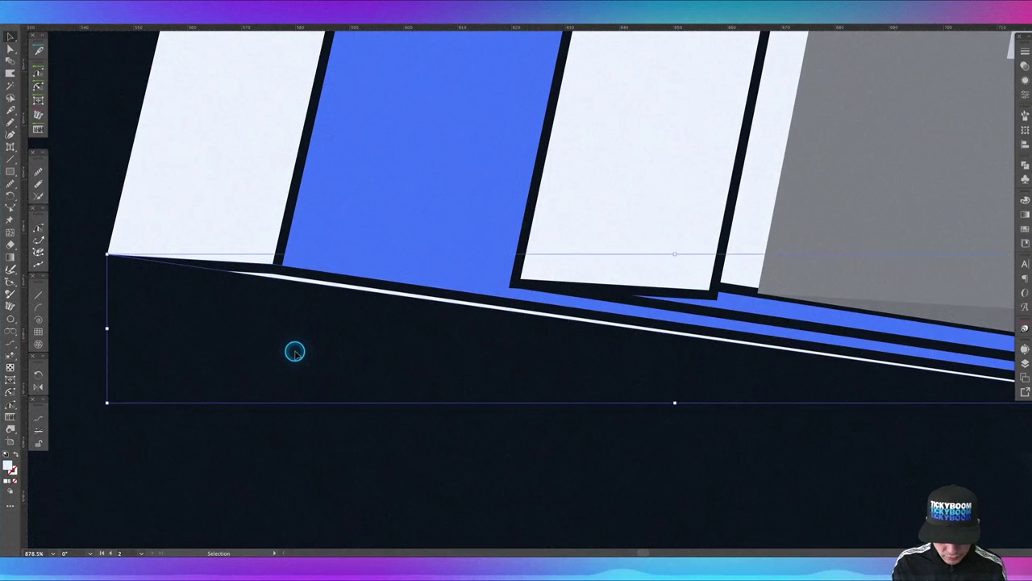
key("i")
left_click(385, 230)
scroll(349, 385, "down", 4)
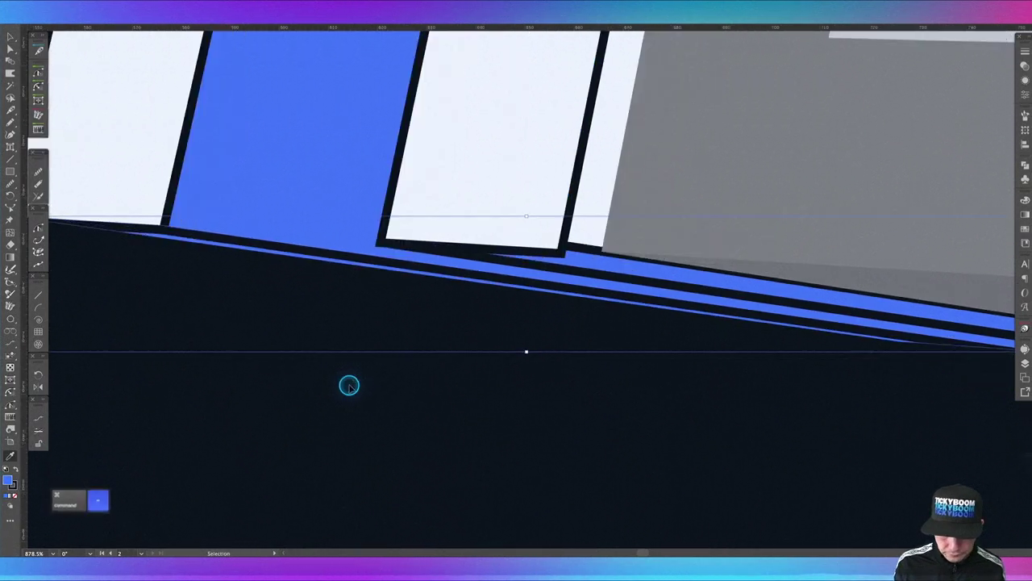
key("space")
left_click_drag(494, 383, 491, 385)
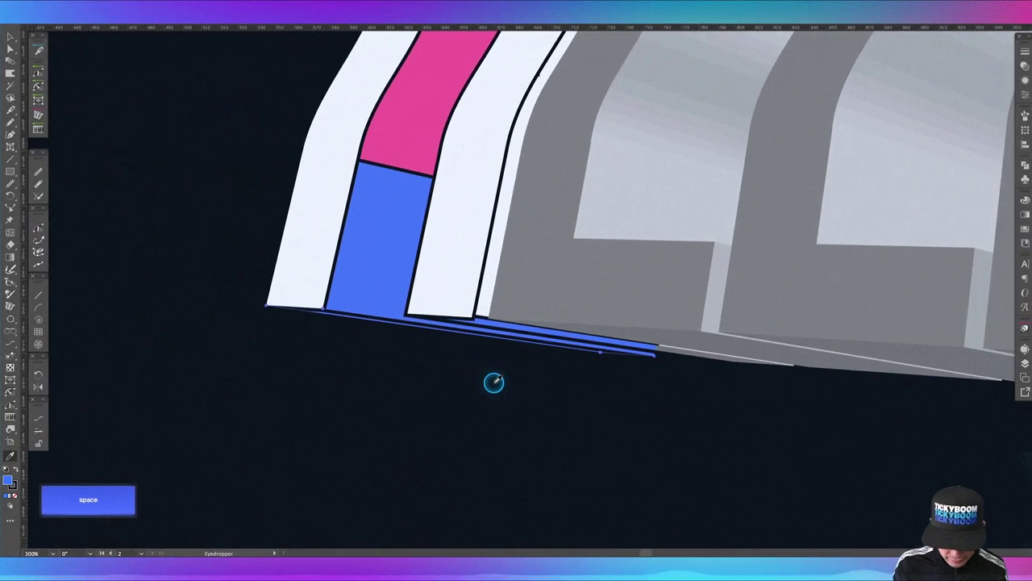
- Color the lower outer side face of the H's right leg royal blue by sampling the lowest inner side face
key("v")
left_click(487, 297)
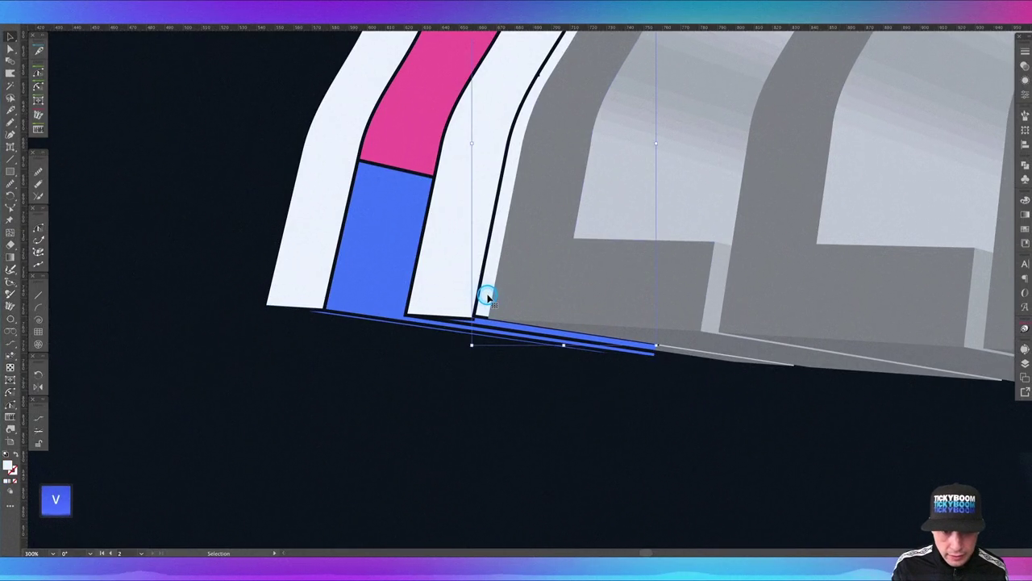
key("super+minus")
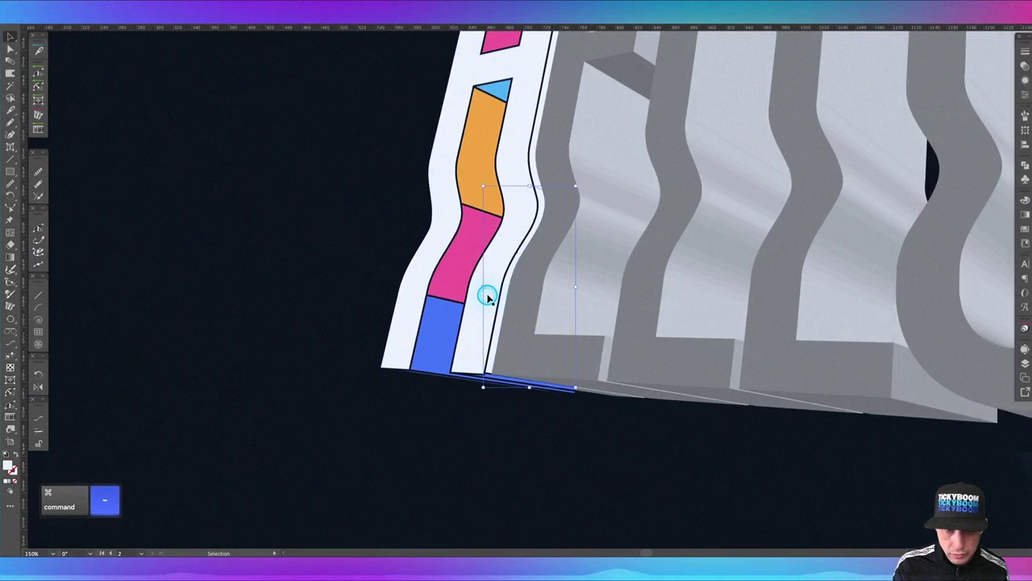
key("i")
left_click(438, 332)
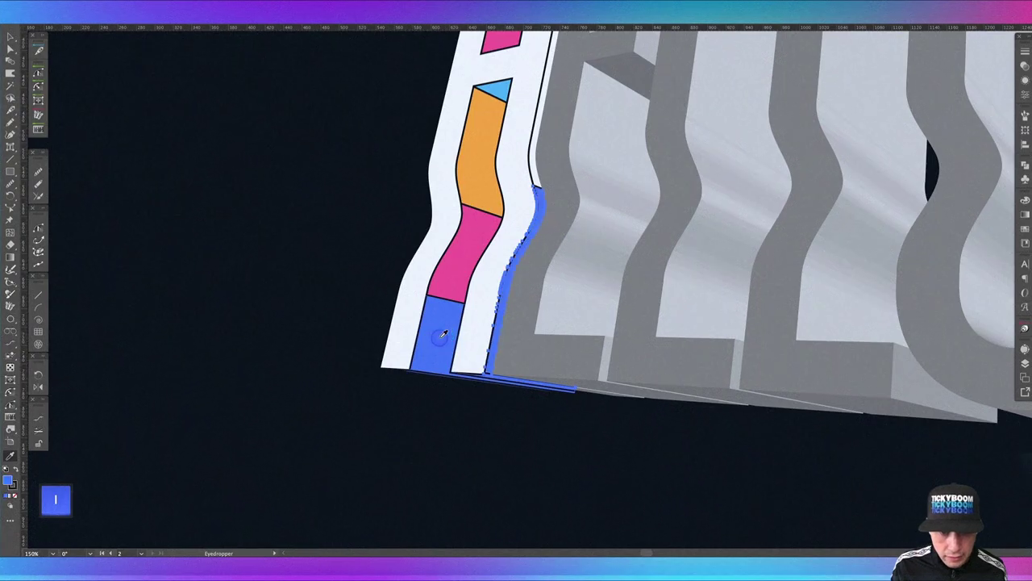
key("v")
left_click(532, 178)
key("i")
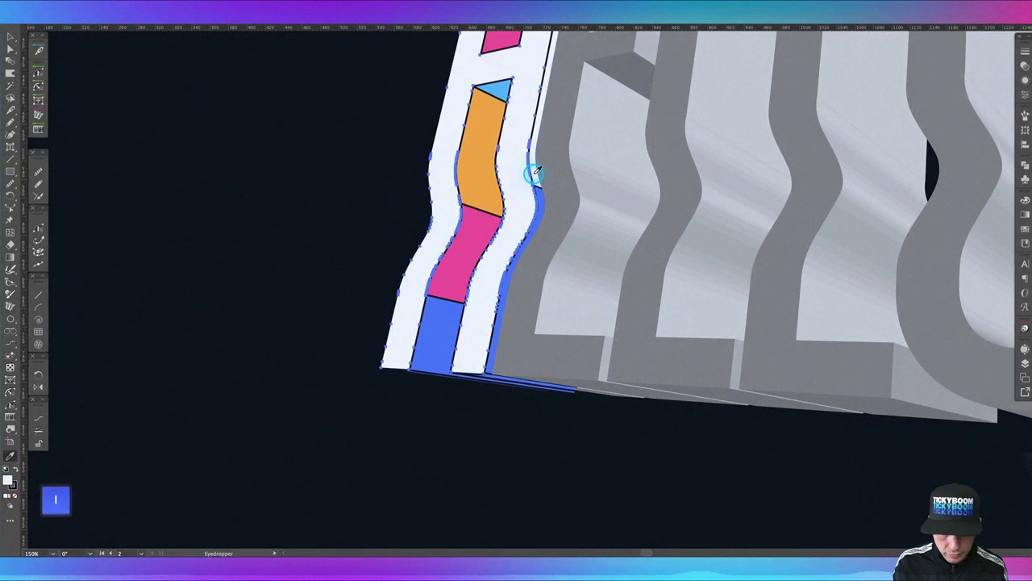
left_click(474, 228)
key("ctrl+z")
- Color the upper outer side face of the H's right leg pink by sampling the pink face in the lower opening
key("space")
left_click_drag(438, 191, 244, 271)
key("v")
left_click(195, 218)
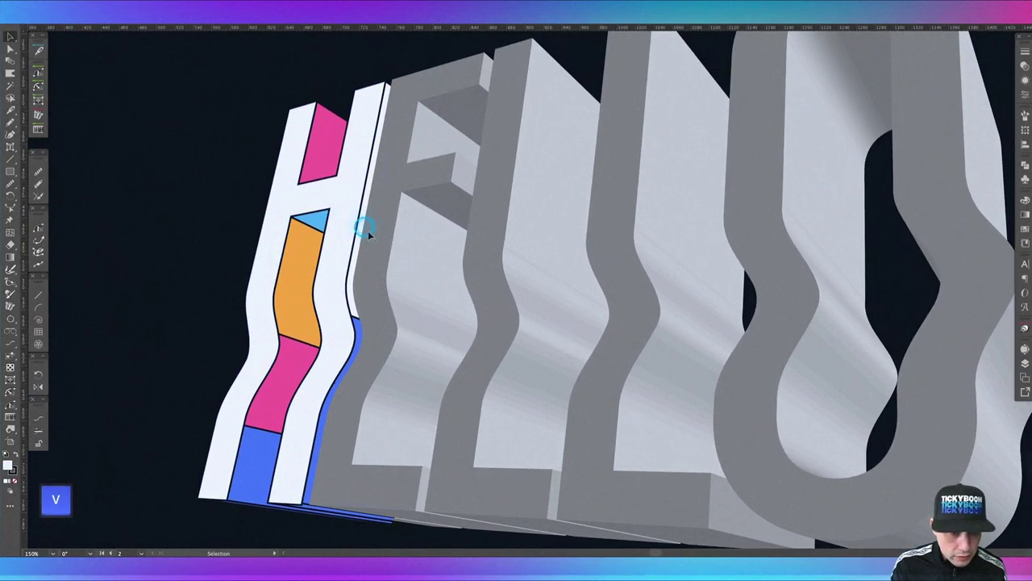
left_click(360, 234)
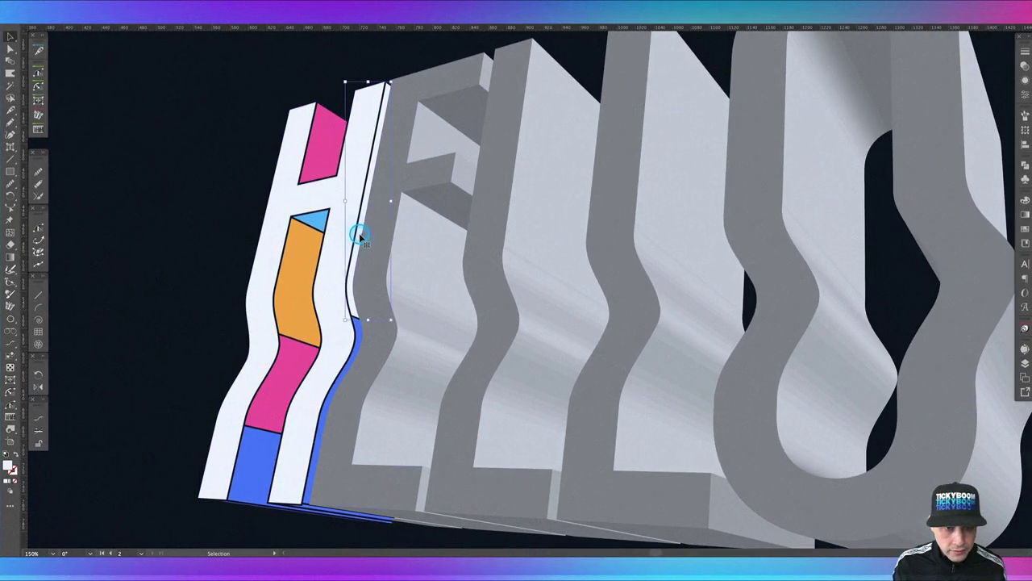
key("i")
left_click(279, 382)
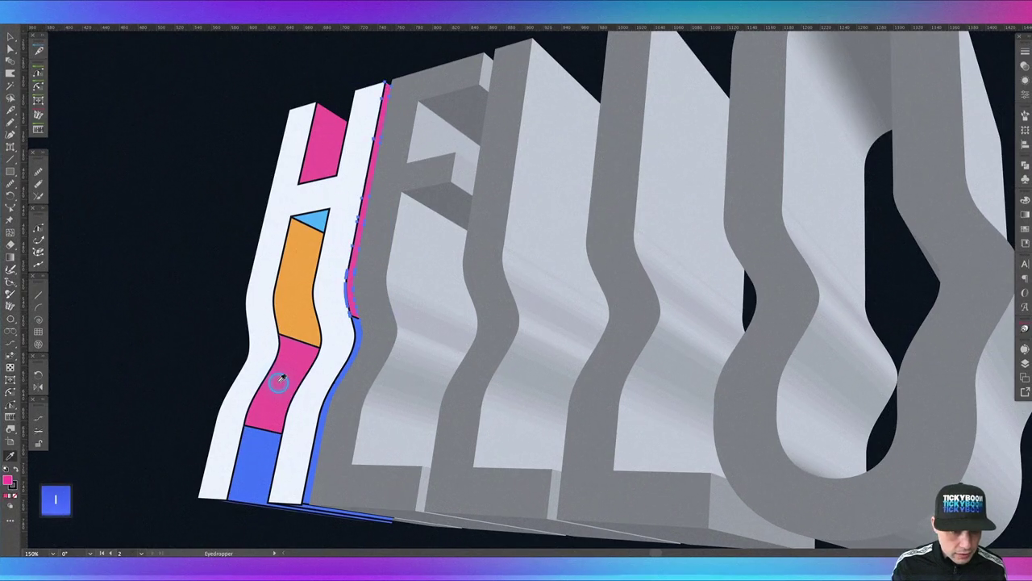
key("v")
- Bring the royal blue underside strip of the H's right leg to the front of the stacking order
left_click_drag(198, 290, 212, 225)
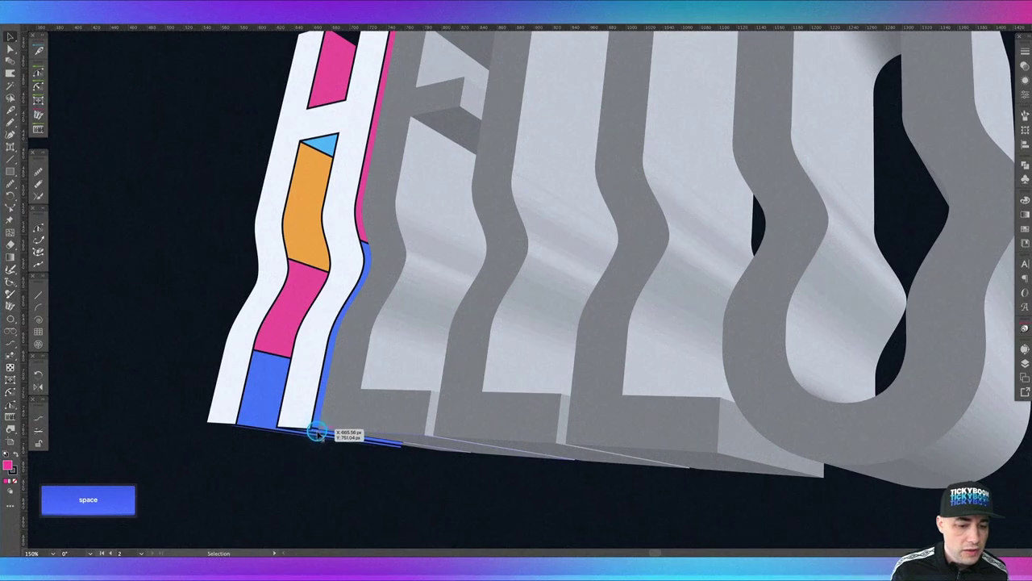
key("super+shift+bracketright")
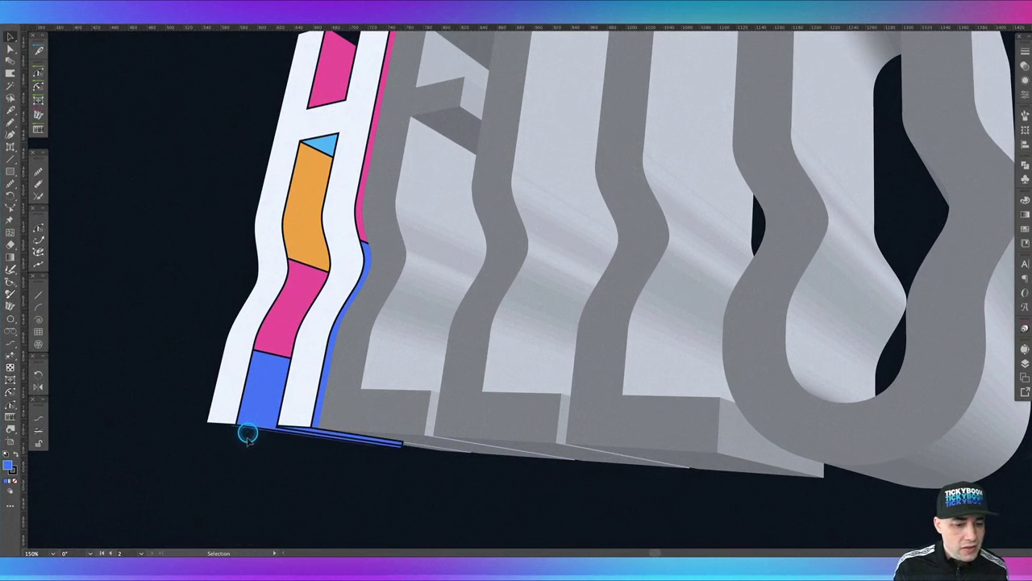
key("space")
left_click_drag(390, 463, 341, 509)
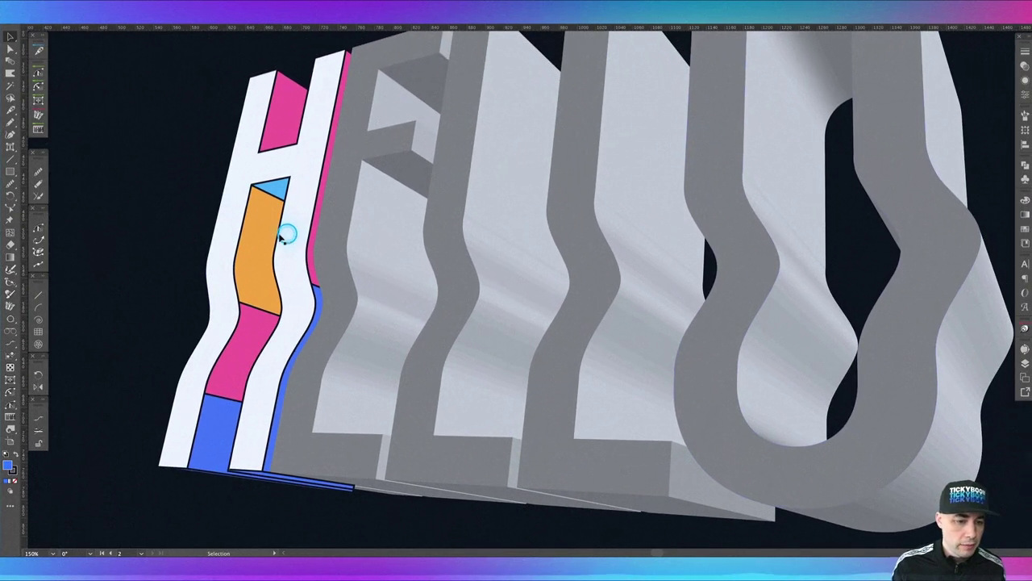
key("space")
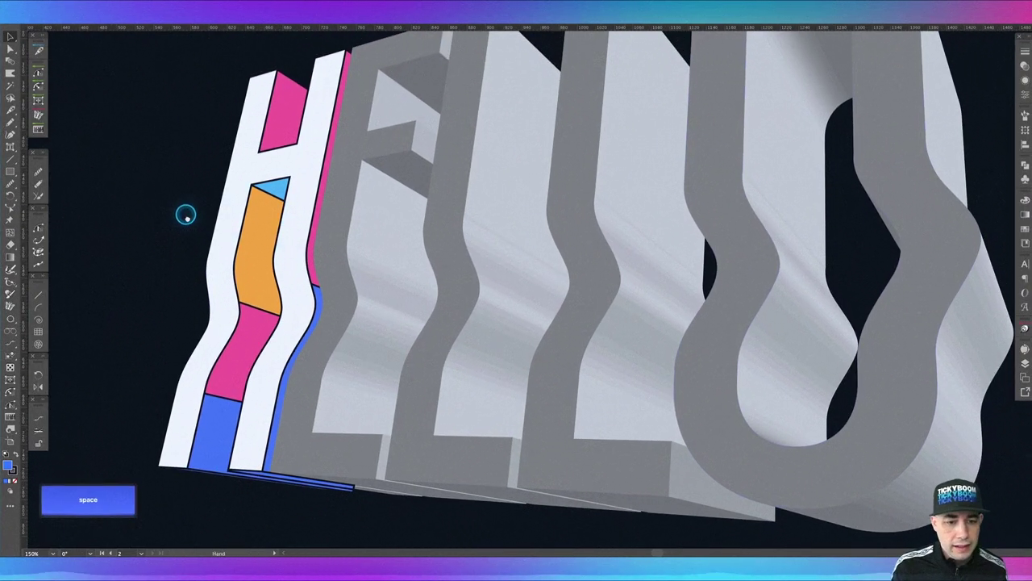
left_click_drag(185, 214, 221, 238)
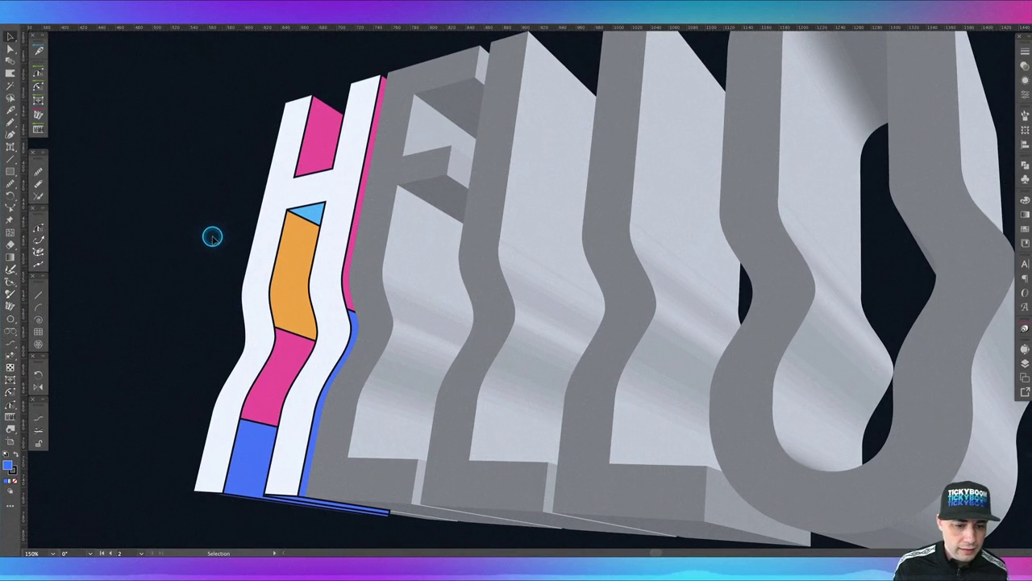
- Merge the fragments of the E's front face and the side faces inside its openings with Shape Builder
key("ctrl+0")
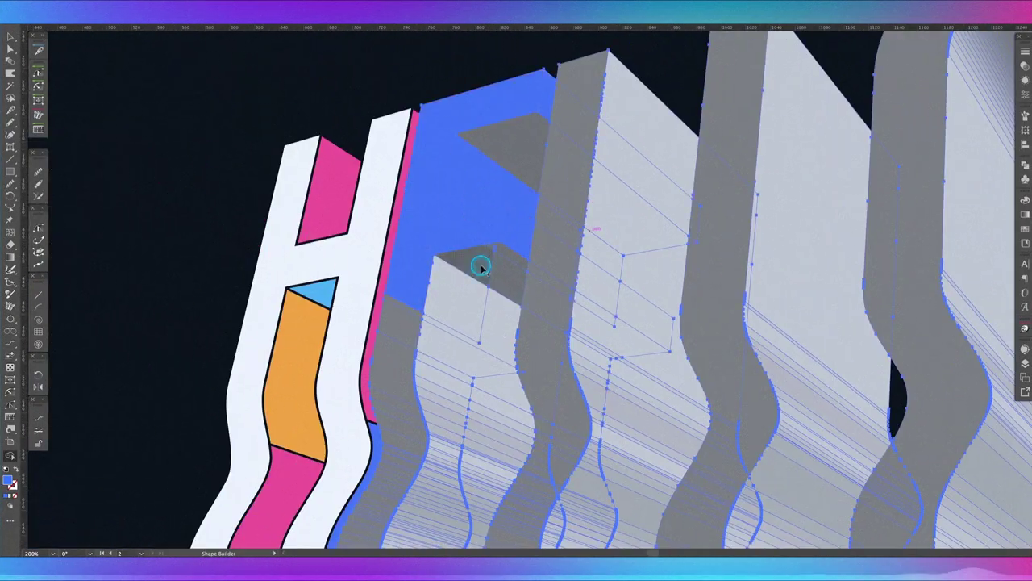
scroll(481, 268, "down", 5)
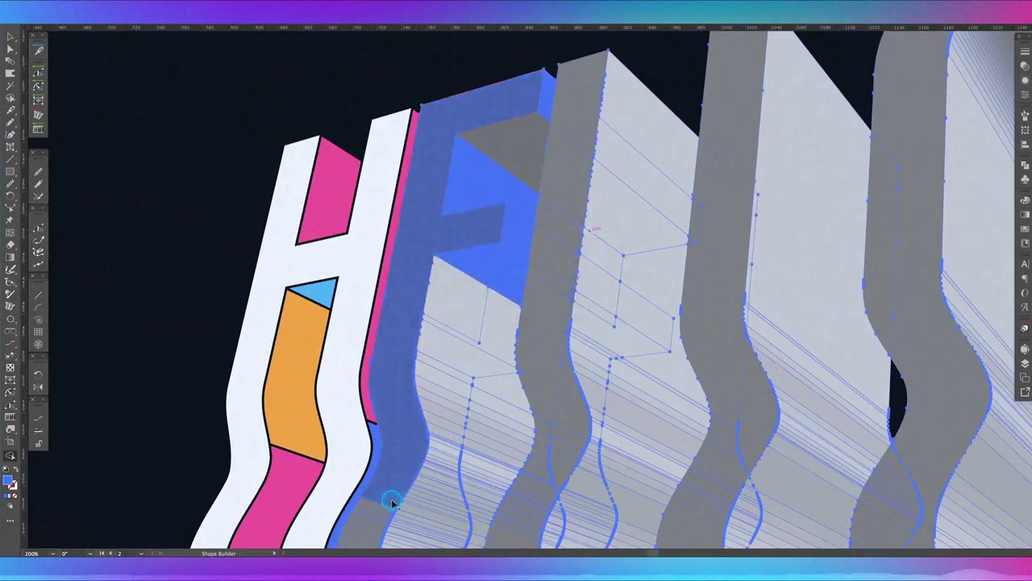
scroll(440, 403, "up", 5)
scroll(428, 327, "down", 4)
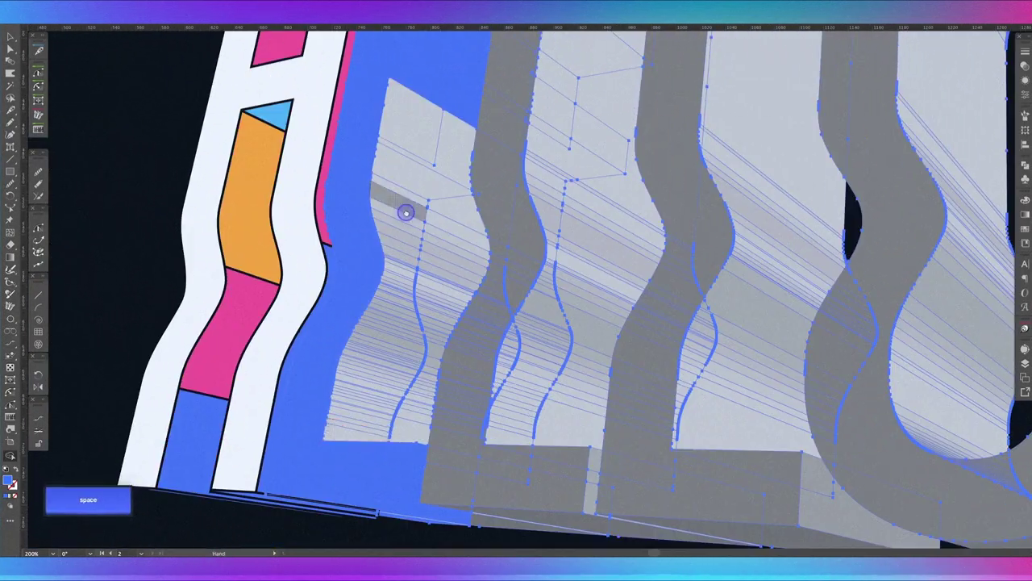
mouse_move(395, 297)
left_mouse_down()
mouse_move(422, 230)
mouse_move(427, 308)
mouse_move(405, 199)
left_mouse_up()
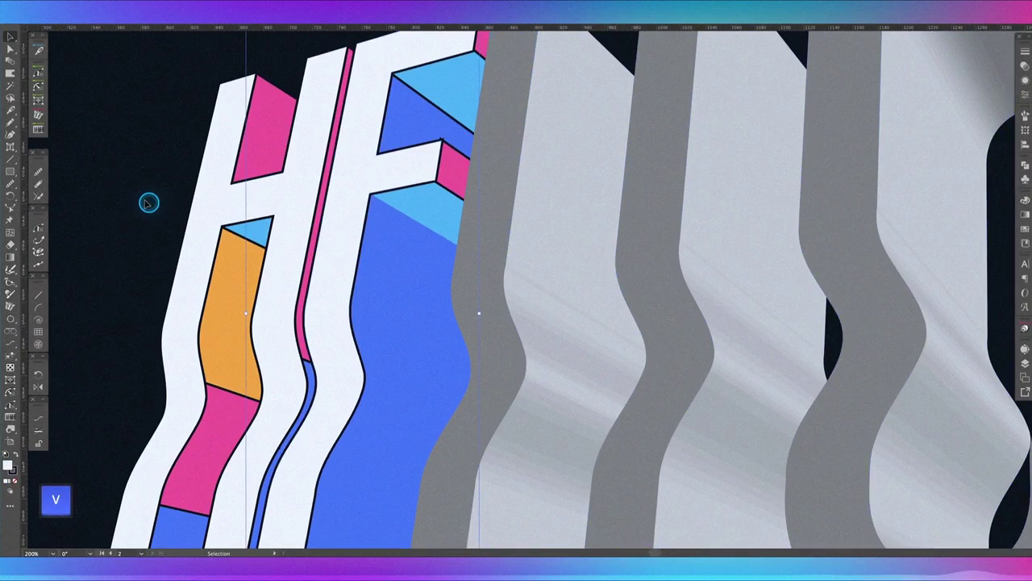
- Color the upper side face in the E's lower opening orange and the curved face beneath it pink
left_click(217, 307)
key("v")
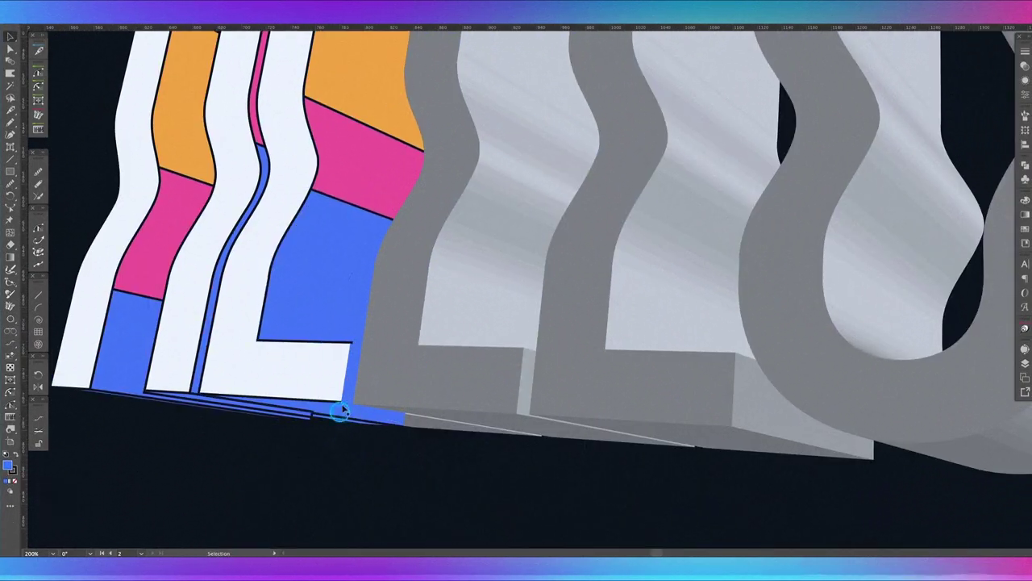
left_click(336, 421)
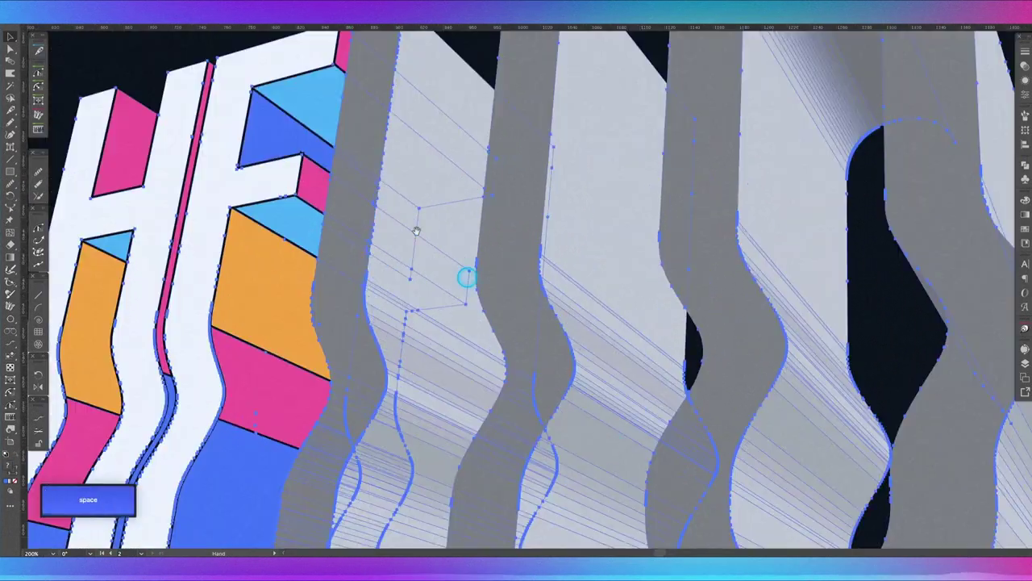
- Merge the fragments of the first L's underside, front face and side faces with Shape Builder
key("shift+m")
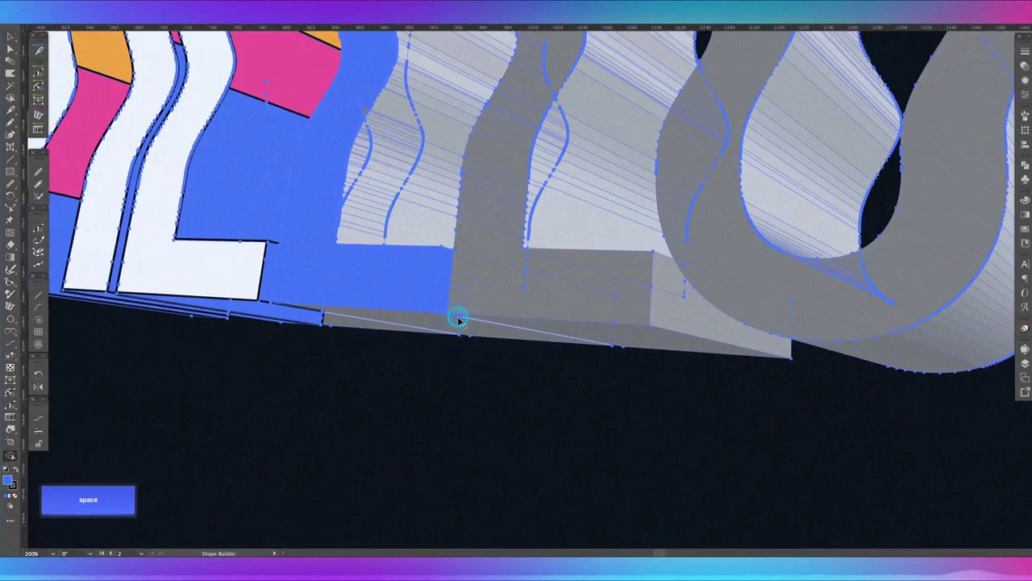
key("shift+super+z")
mouse_move(524, 362)
left_mouse_down()
mouse_move(419, 339)
mouse_move(416, 115)
mouse_move(532, 283)
left_mouse_up()
key("super+0")
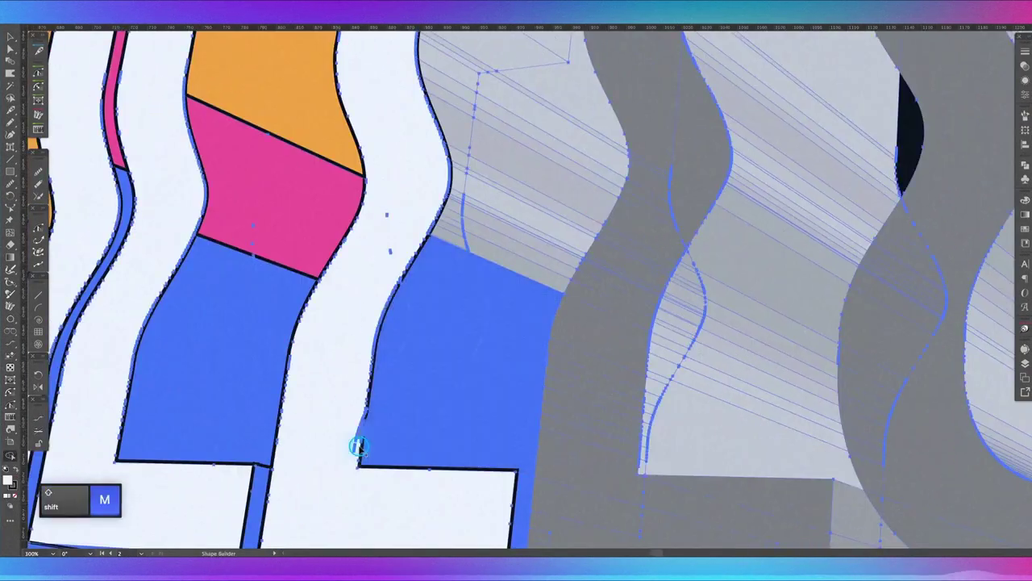
left_click_drag(358, 442, 230, 397)
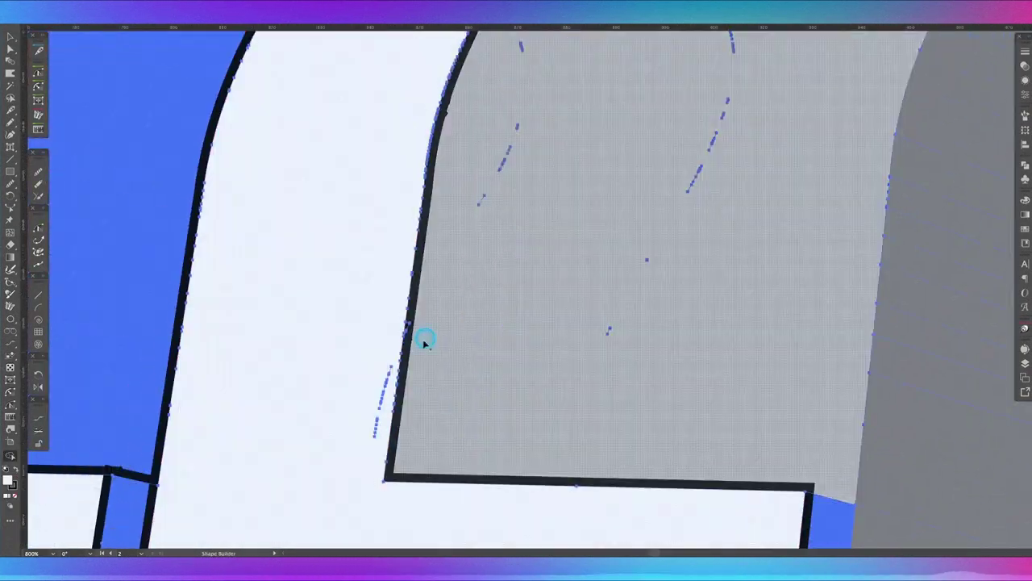
left_click(691, 417)
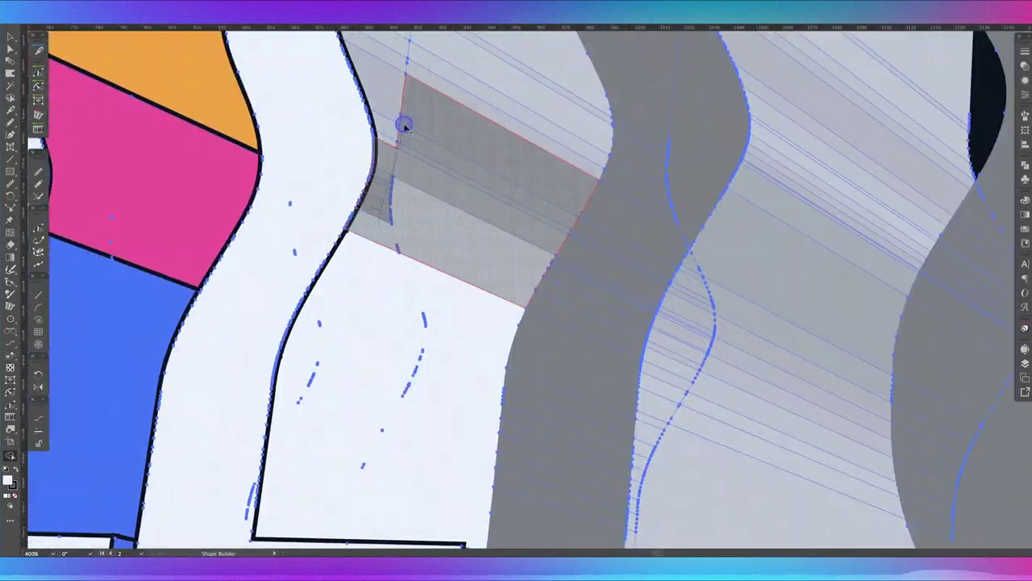
- Color the first L's upper side face pink, its middle side face orange and its lower side face royal blue
key("super+minus")
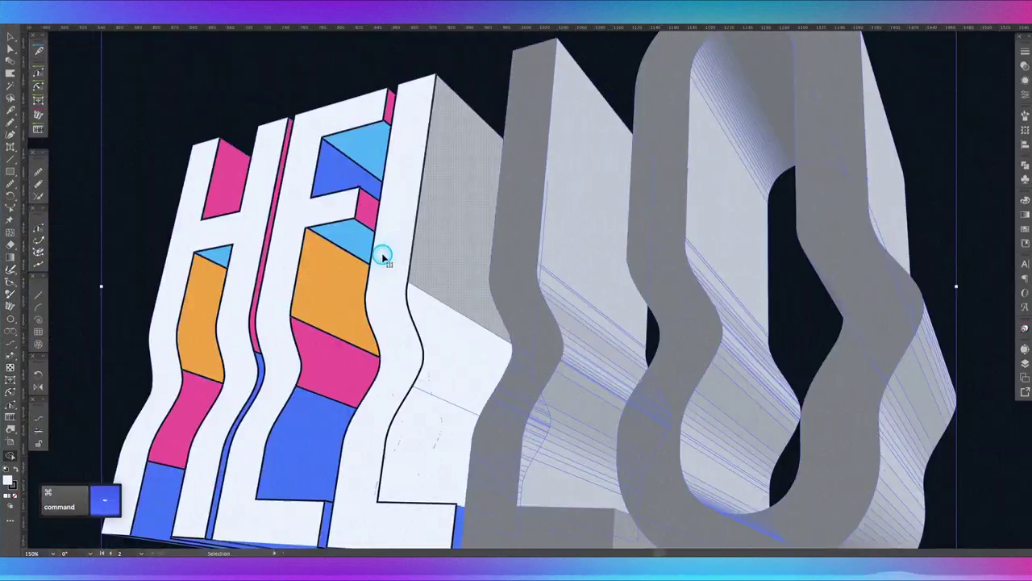
key("super+minus")
key("v")
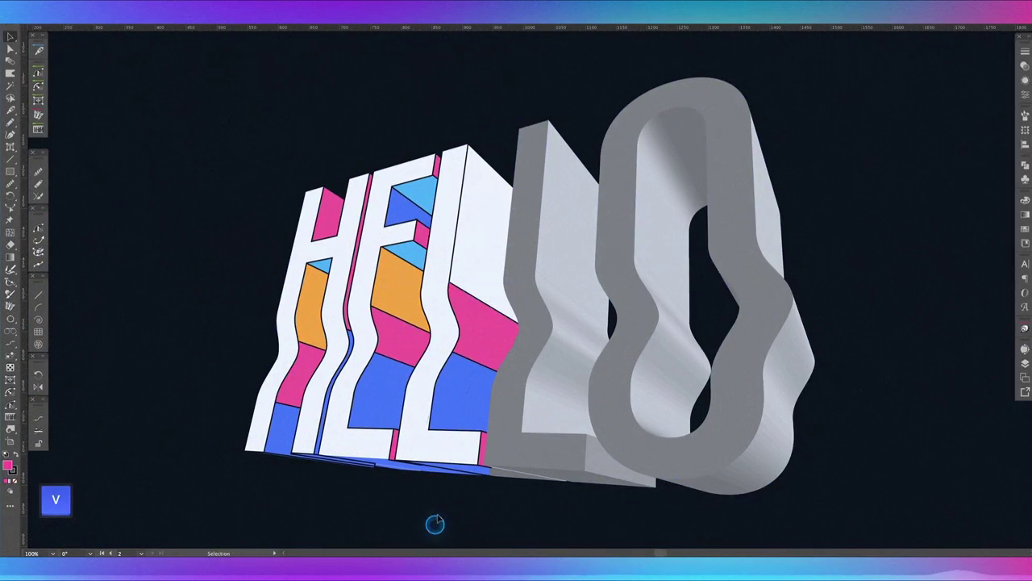
- Merge the fragments of the second L's underside and front face with Shape Builder
key("super+a")
key("shift+m")
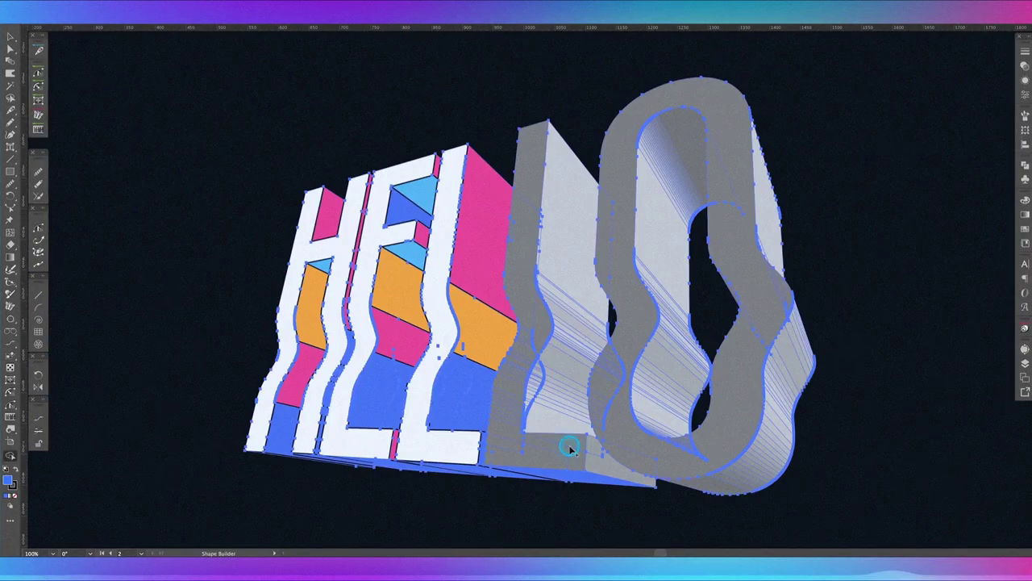
left_click(569, 449)
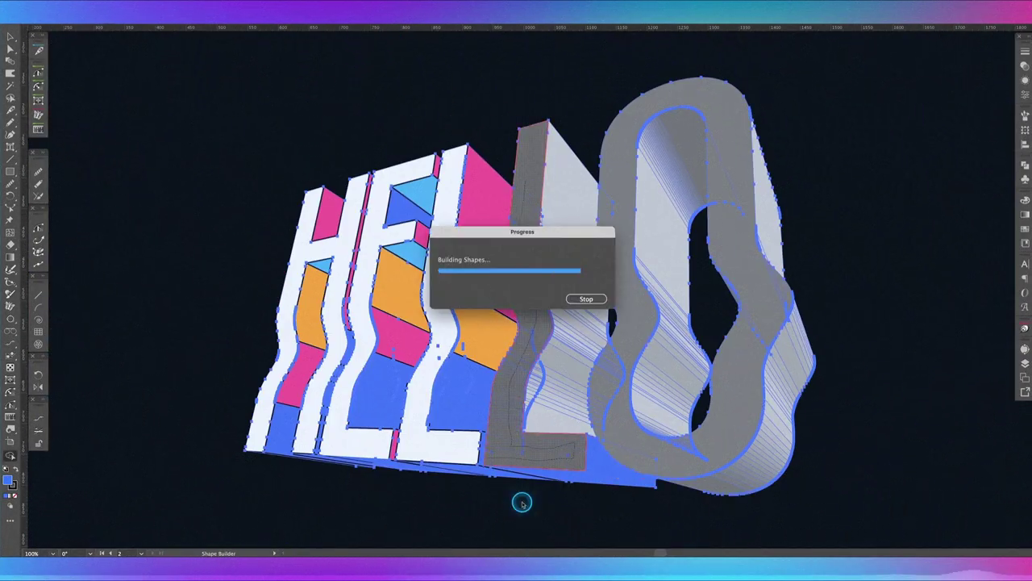
key("super+plus")
key("super+plus")
key("super+plus")
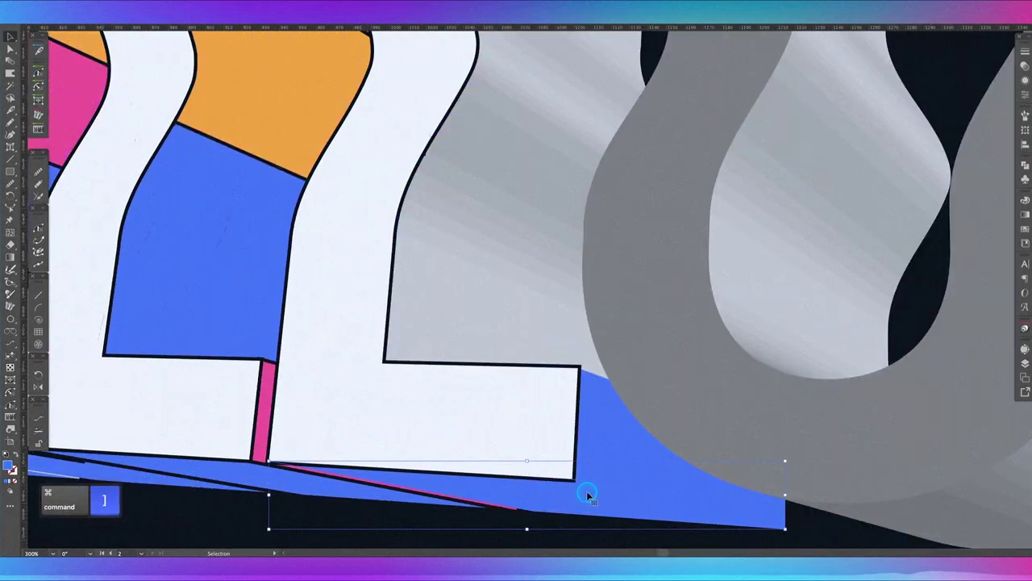
- Bring the second L's royal blue underside forward and merge the fragments of its side faces with Shape Builder
left_click(588, 491)
key("v")
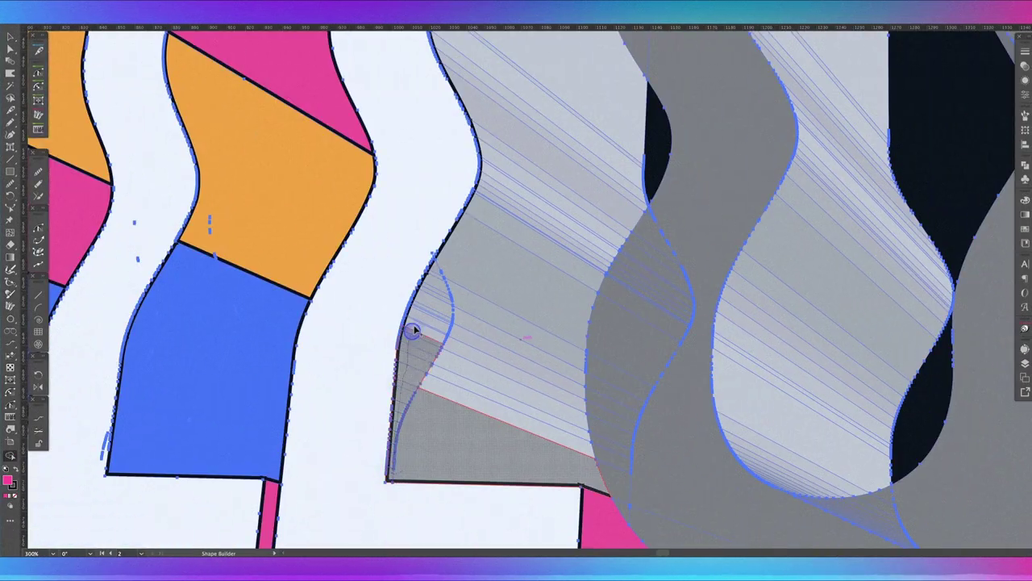
left_click(588, 131)
key("z")
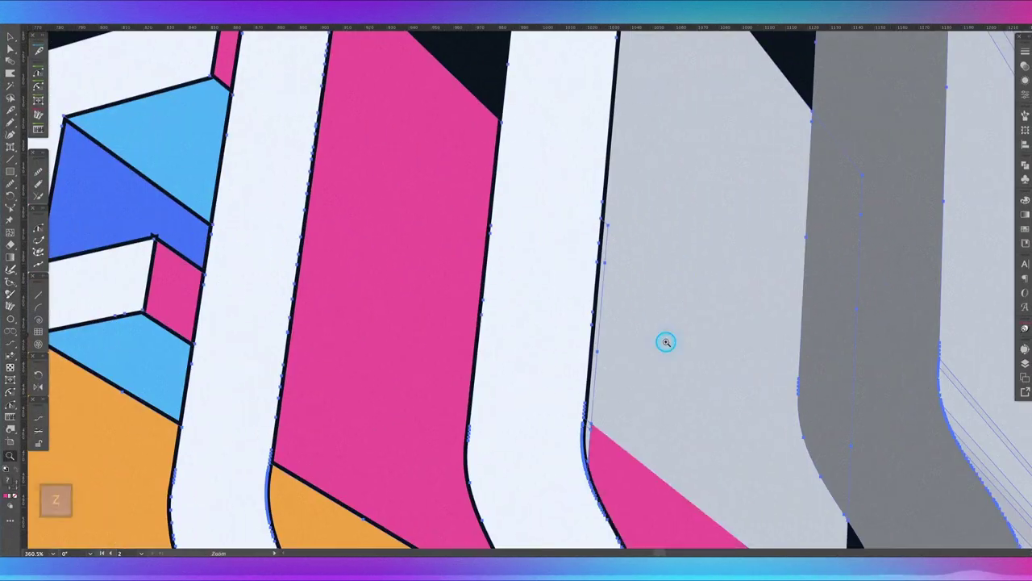
key("super+1")
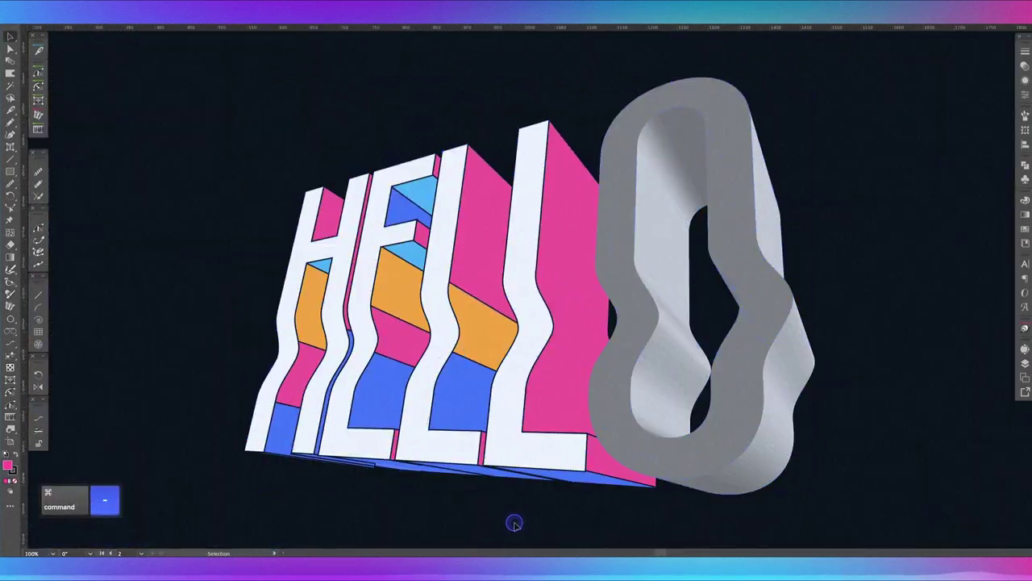
- Color the second L's middle side face orange and lower one royal blue, and merge the O's face fragments with Shape Builder
key("i")
key("shift+m")
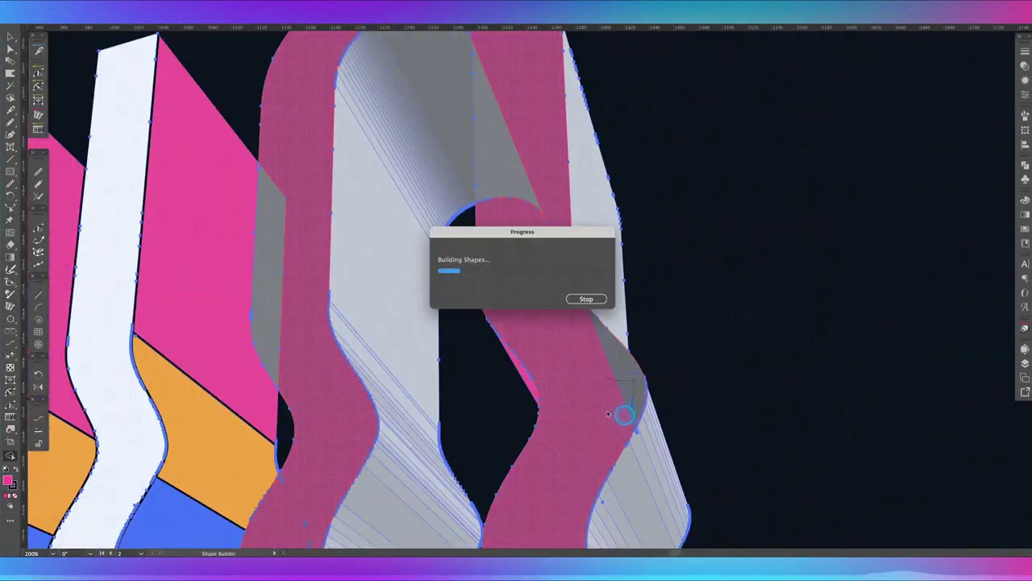
left_click_drag(380, 288, 417, 482)
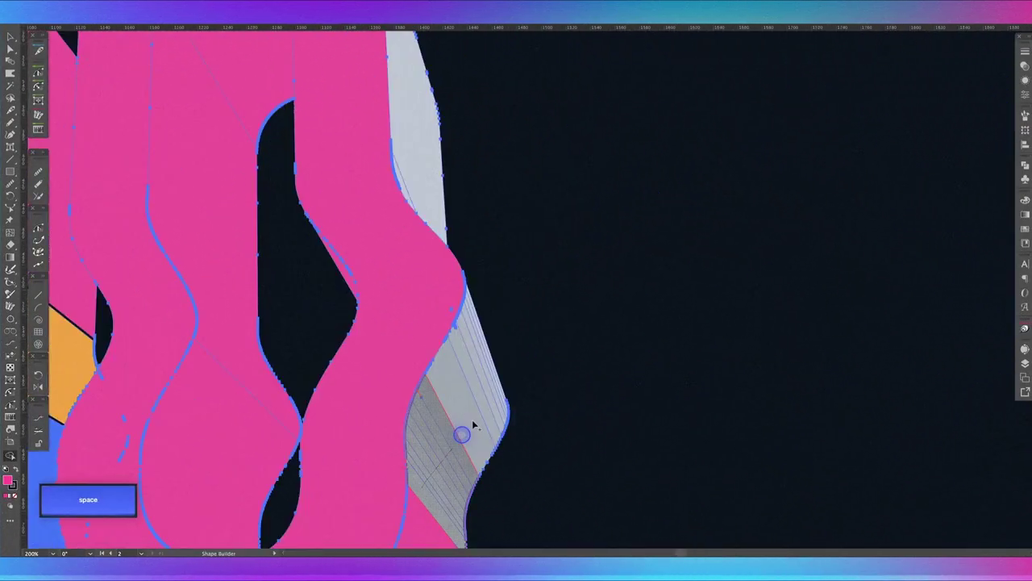
- Color the O's front white, upper inner face sky blue, lower inner face royal blue, middle outer face orange and bottom outer face royal blue
key("v")
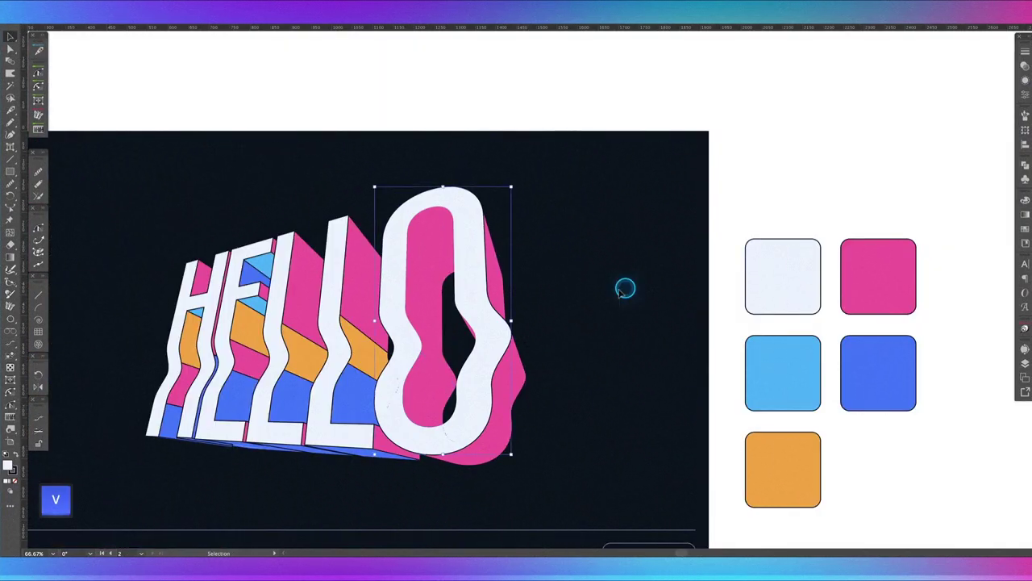
left_click(626, 289)
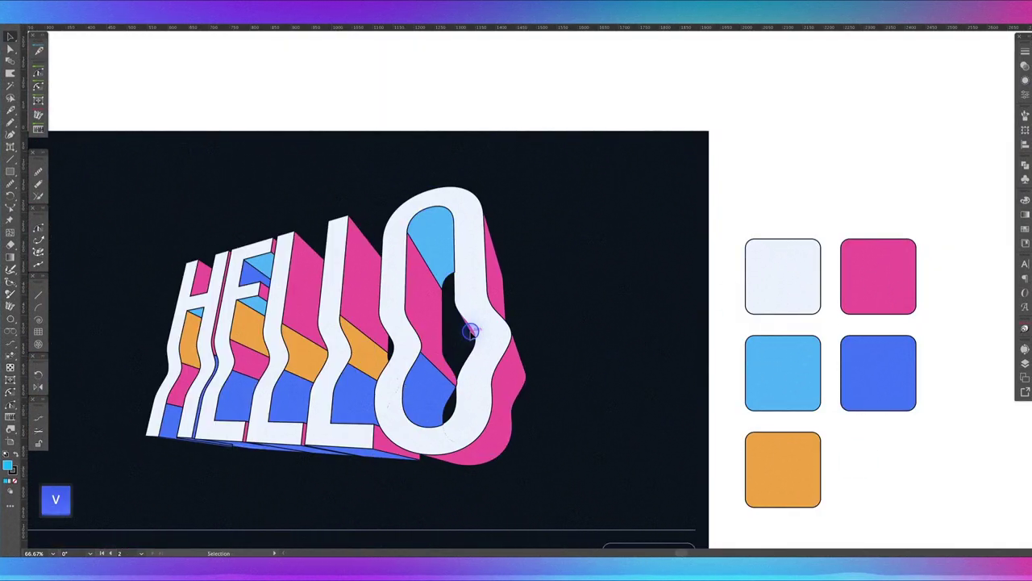
left_click(637, 395)
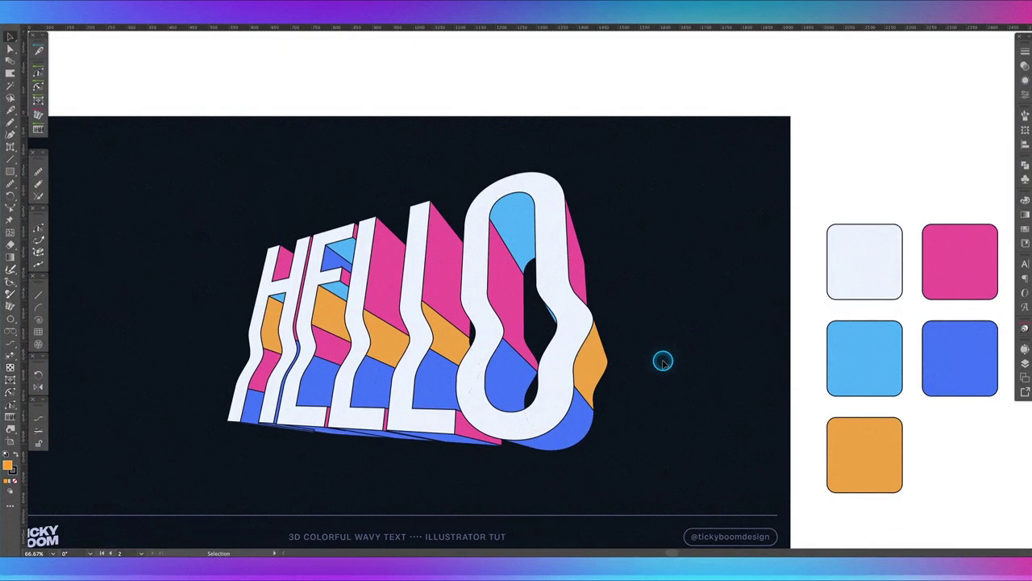
key("space")
scroll(767, 275, "down", 2)
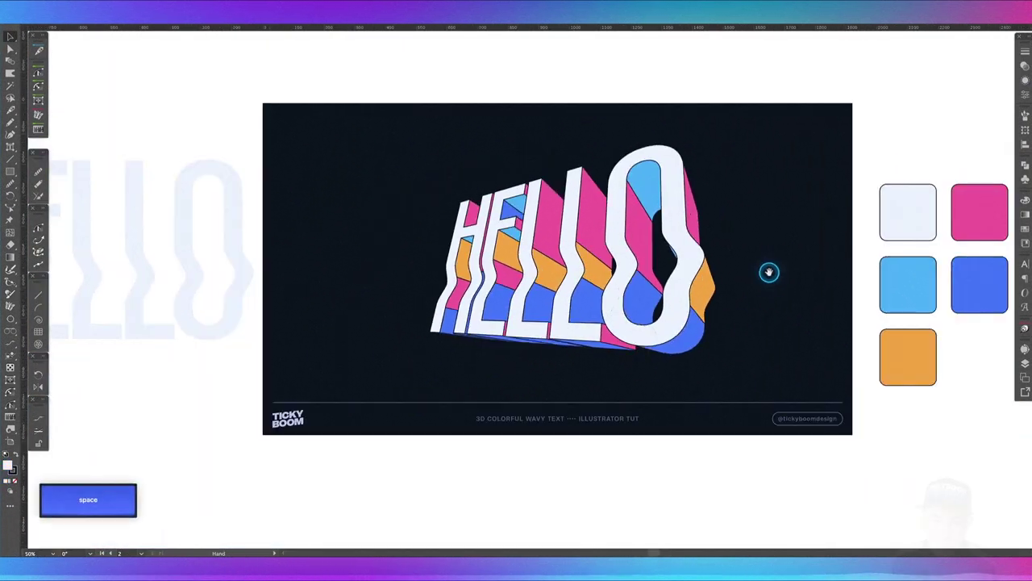
- Examine the lower part of the O's front face for stray leftover fragments, using Shape Builder on it
key("space")
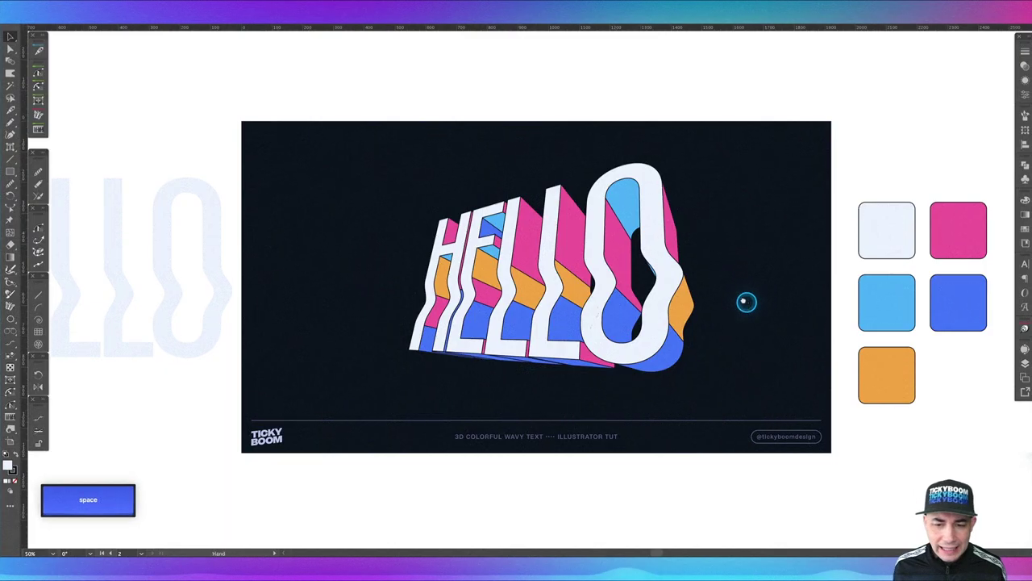
left_click_drag(748, 297, 728, 292)
left_click_drag(473, 368, 472, 308)
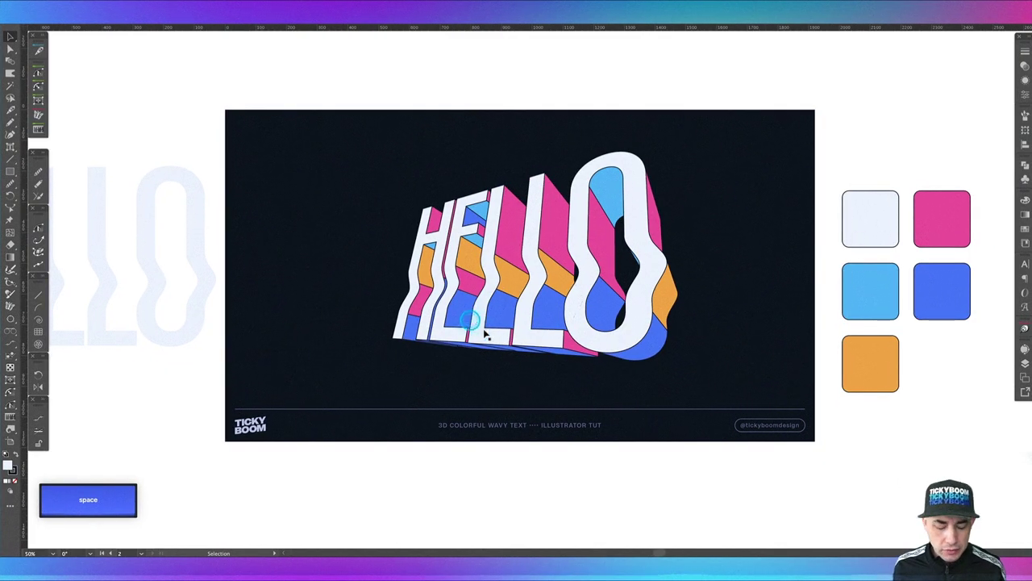
key("z")
left_click_drag(581, 250, 785, 385)
key("v")
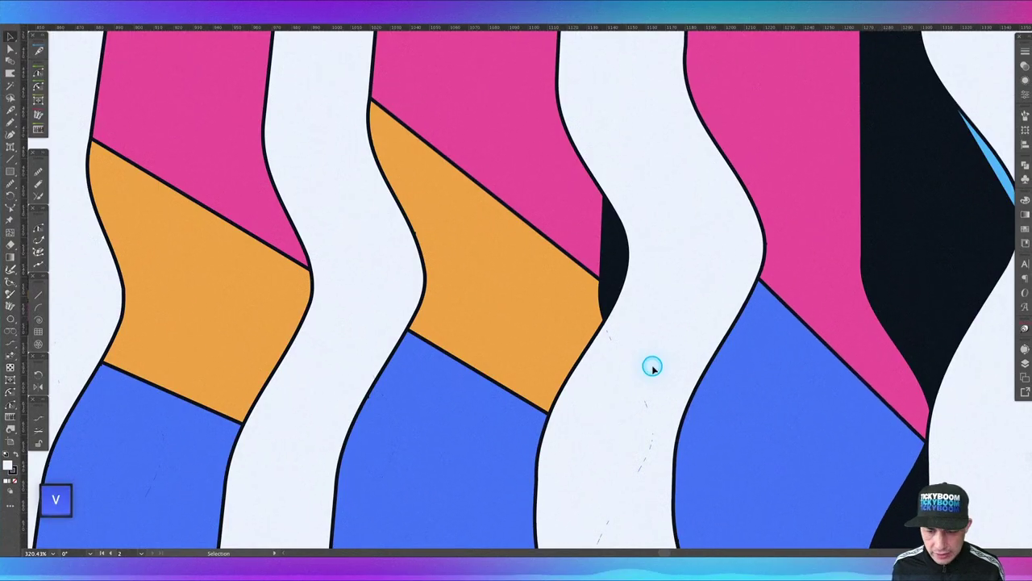
key("space")
left_click_drag(691, 376, 671, 312)
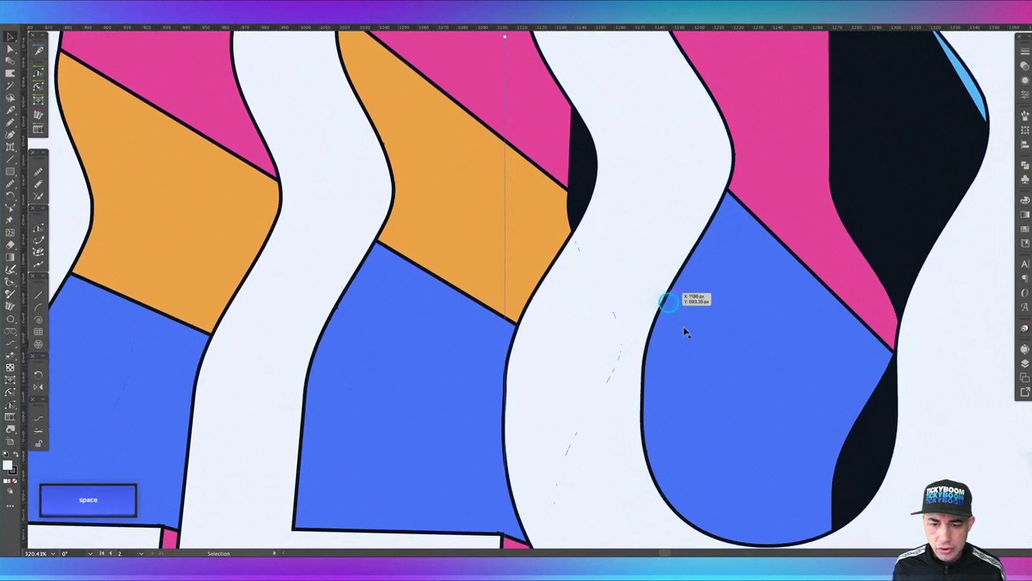
key("shift+m")
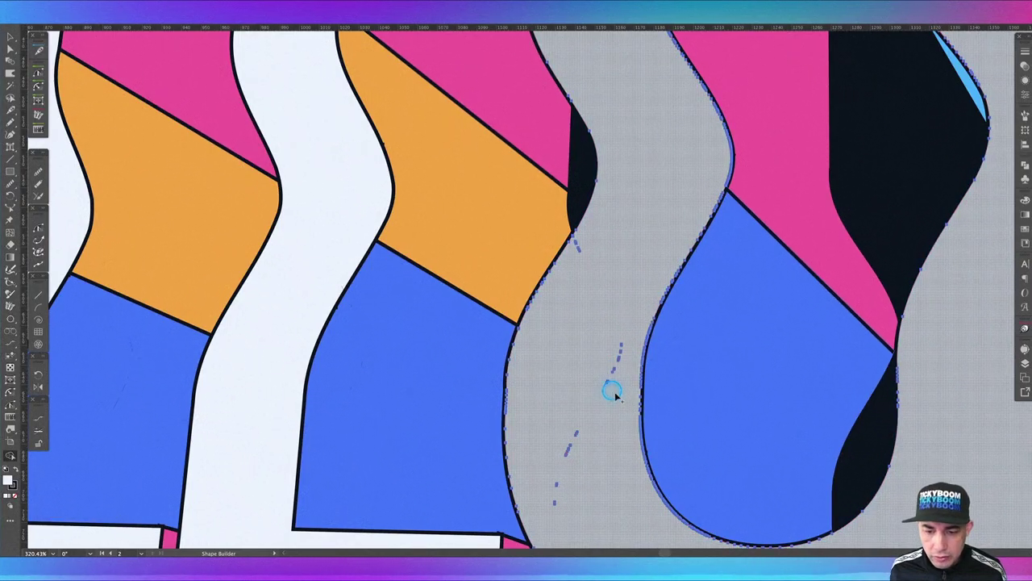
- Group all the HELLO letter shapes and center the group horizontally on the artboard
key("super+0")
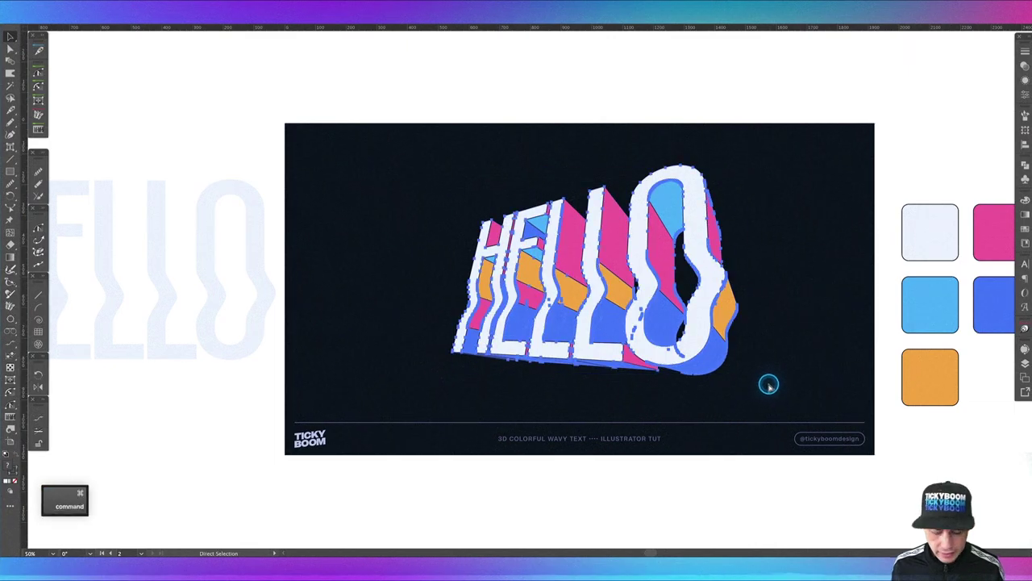
key("super+g")
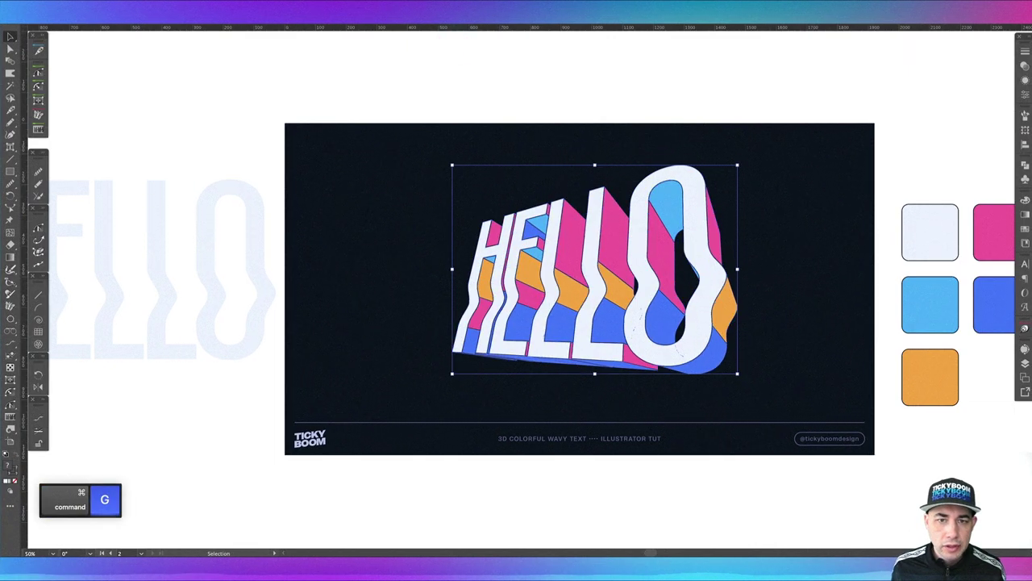
left_click_drag(622, 298, 623, 298)
left_click(375, 198)
- Draw a pale blue-white rectangle covering the entire artboard and remove its stroke
left_click(11, 172)
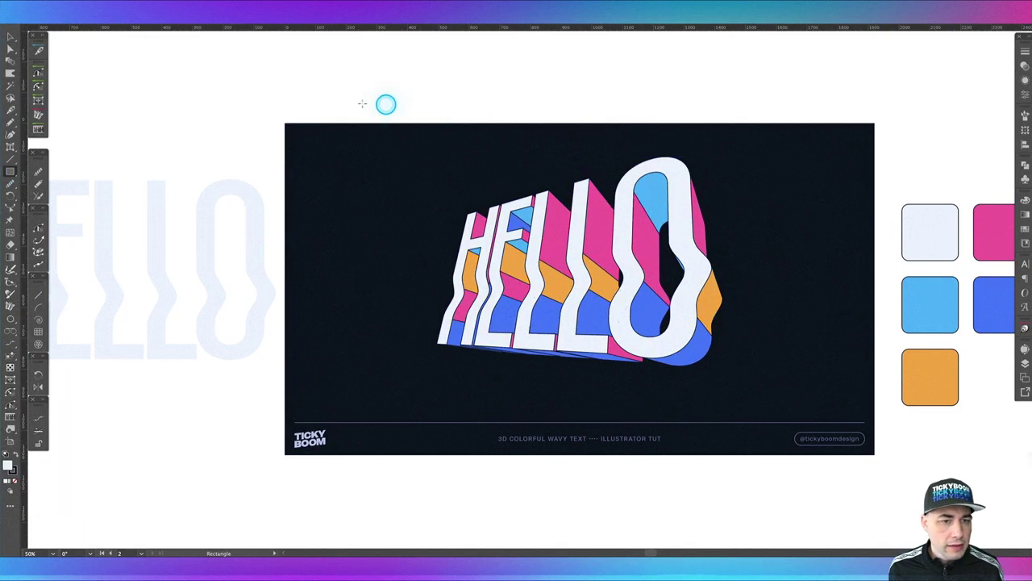
left_click_drag(285, 123, 875, 454)
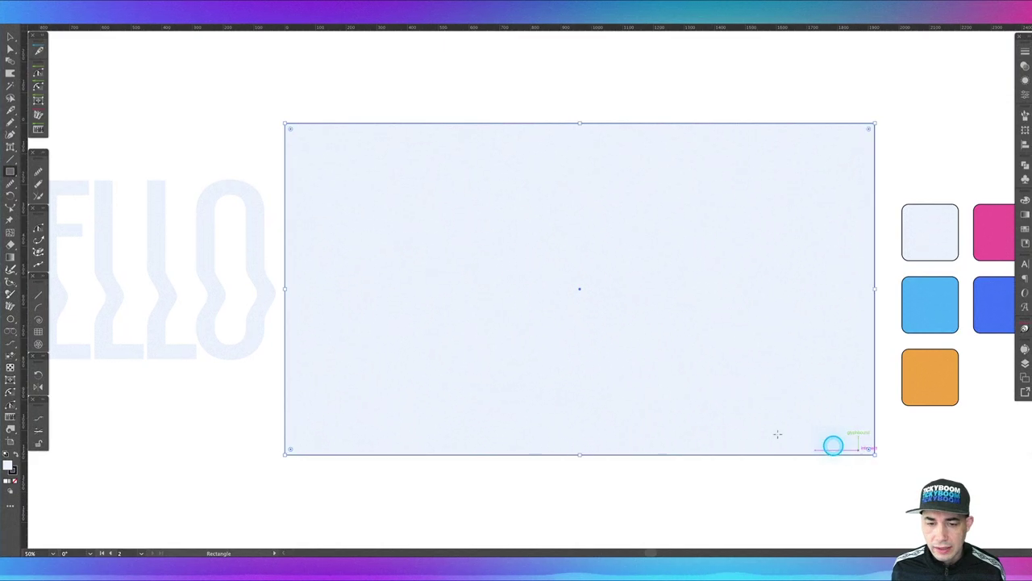
left_click(10, 467)
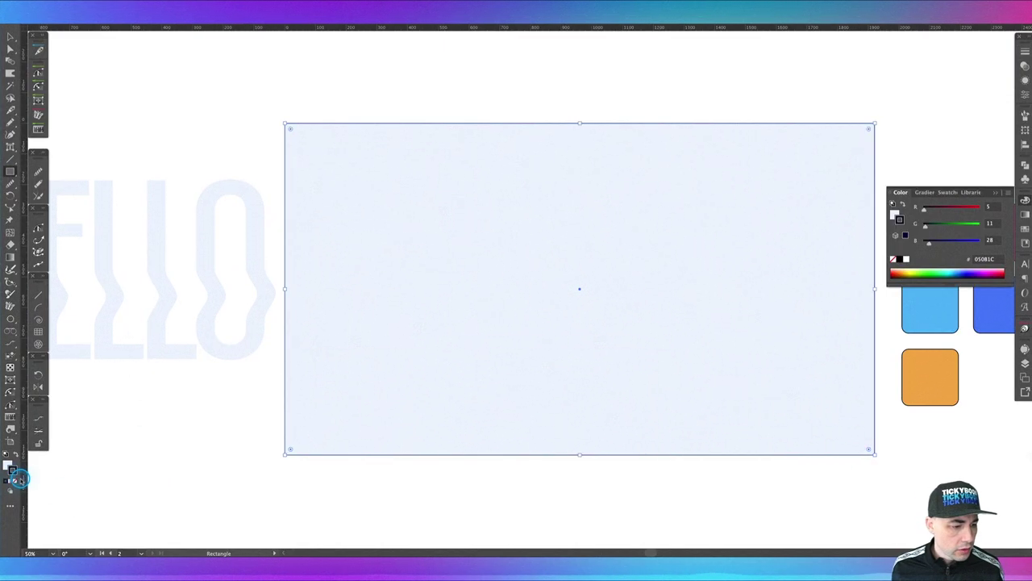
key("v")
mouse_move(9, 466)
key("m")
key("F6")
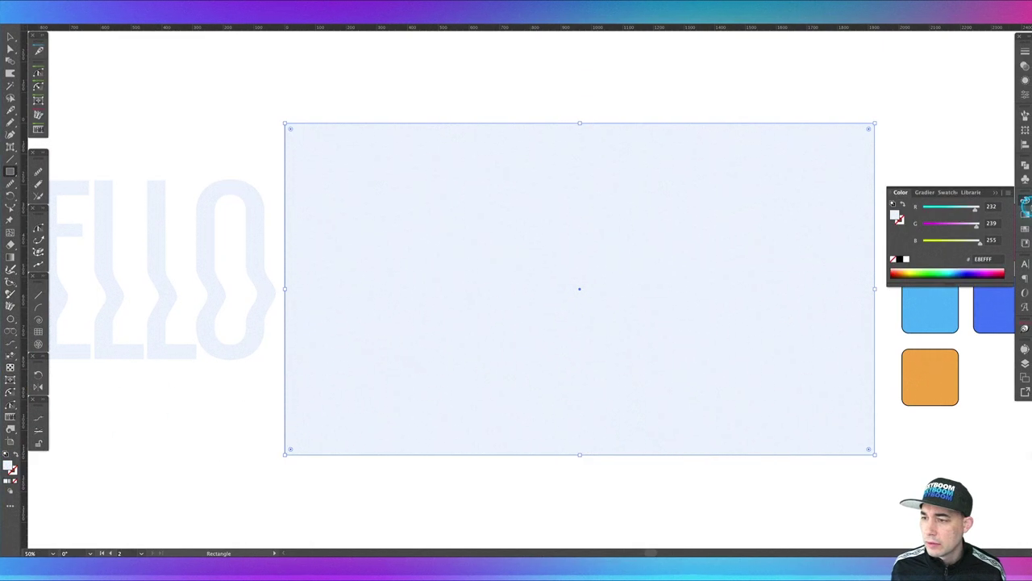
- Fill the artboard-sized rectangle with a linear white-to-black gradient
left_click(1024, 213)
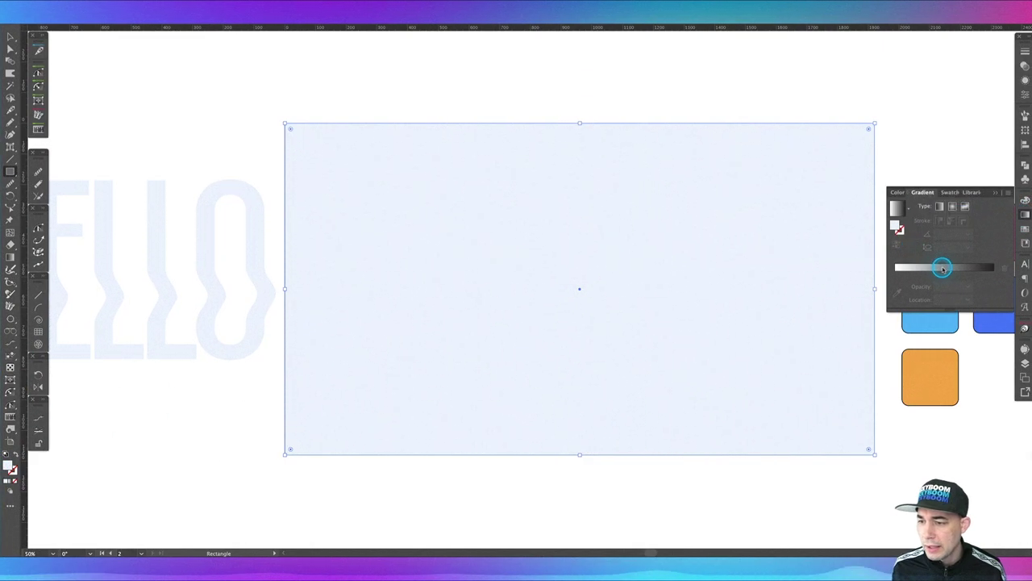
left_click(942, 267)
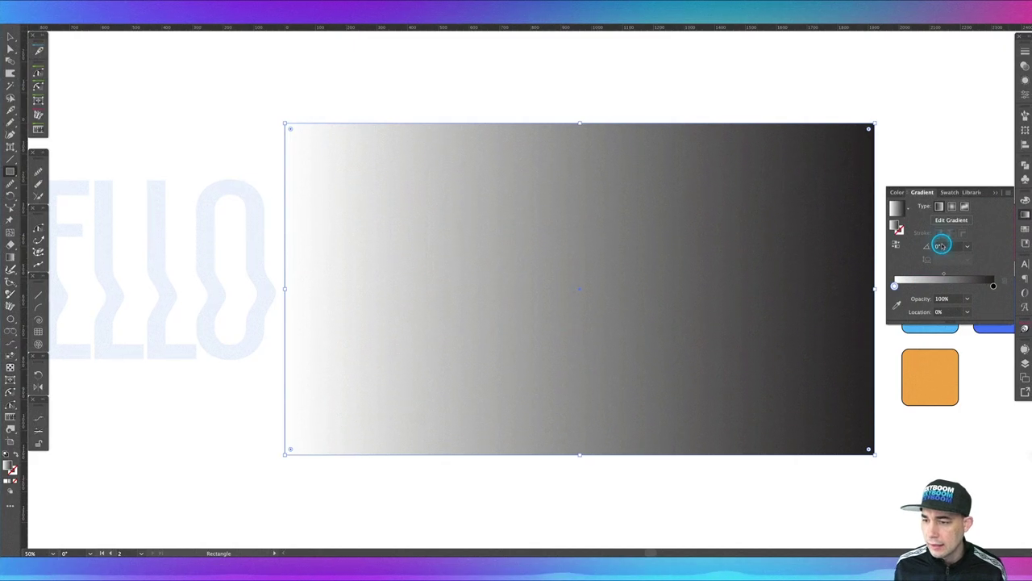
double_click(896, 286)
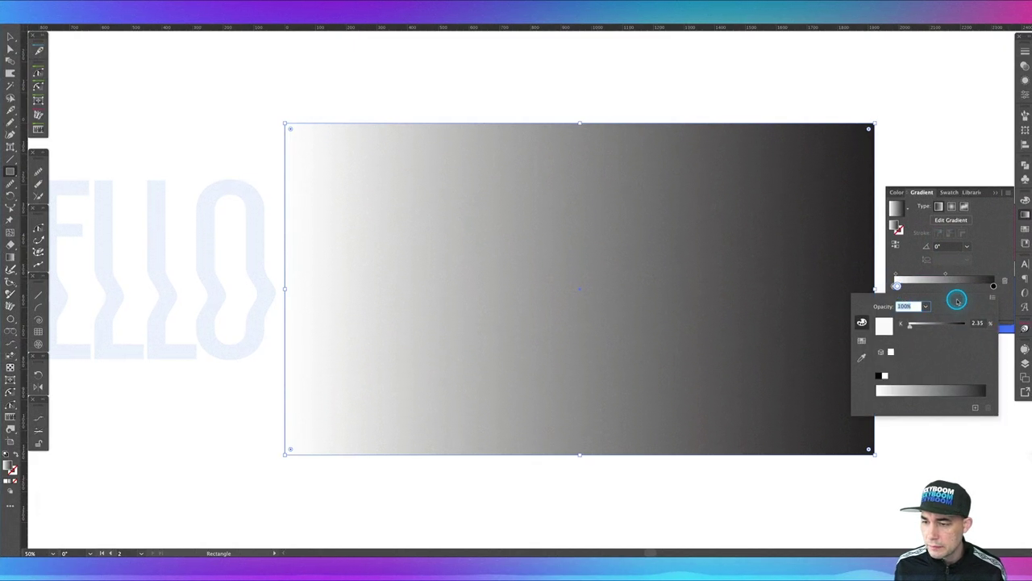
key("Escape")
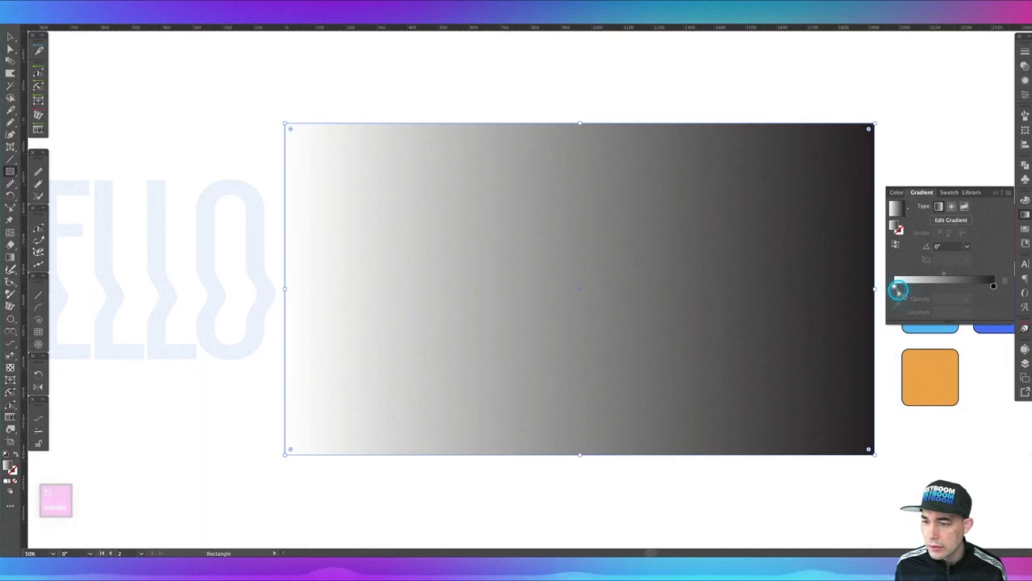
- Recolor the rectangle's gradient stops, making the white stop light grey and the black stop medium grey
double_click(894, 286)
left_click_drag(900, 323, 913, 324)
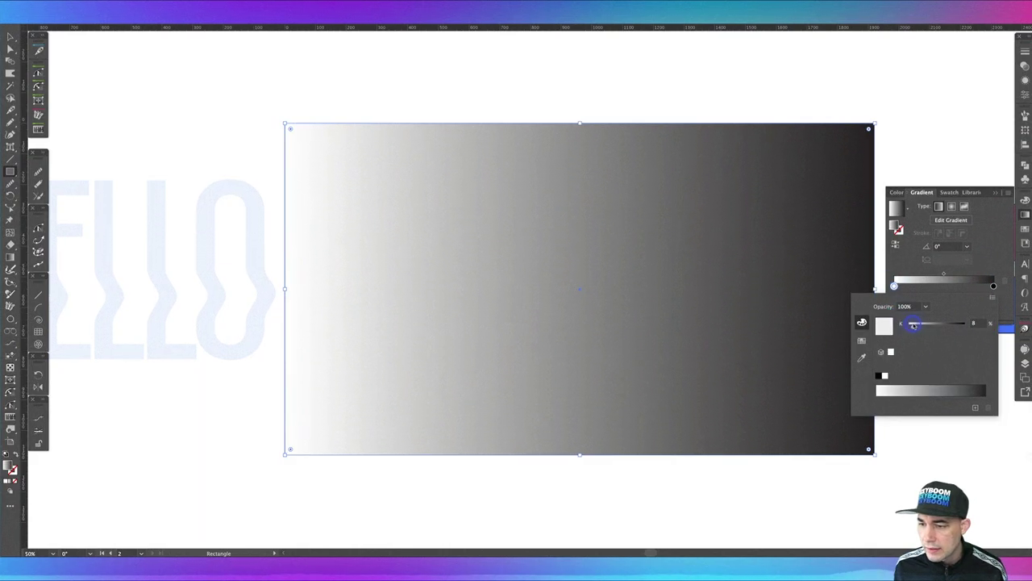
double_click(992, 287)
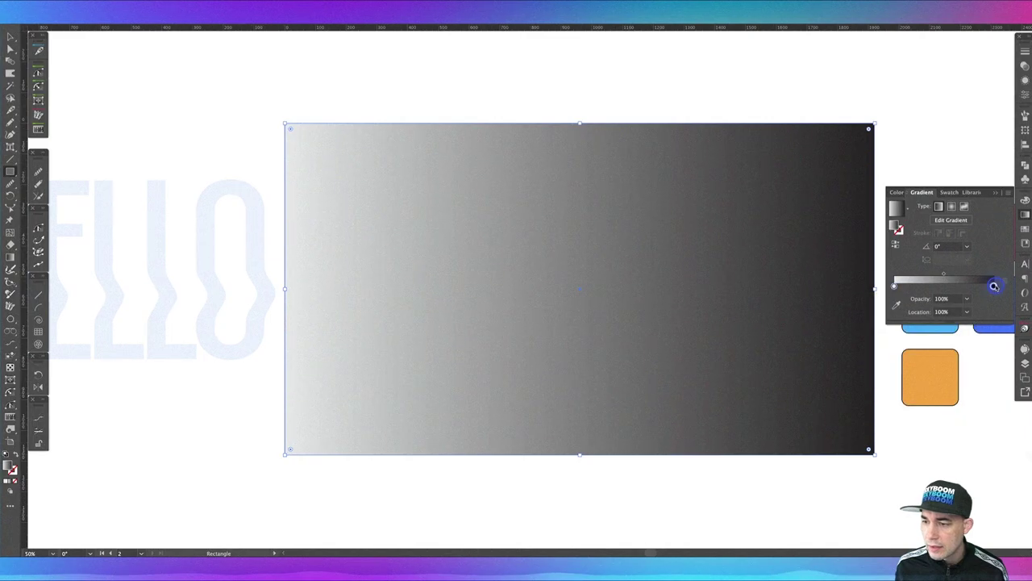
left_click_drag(946, 326, 927, 326)
left_click(987, 252)
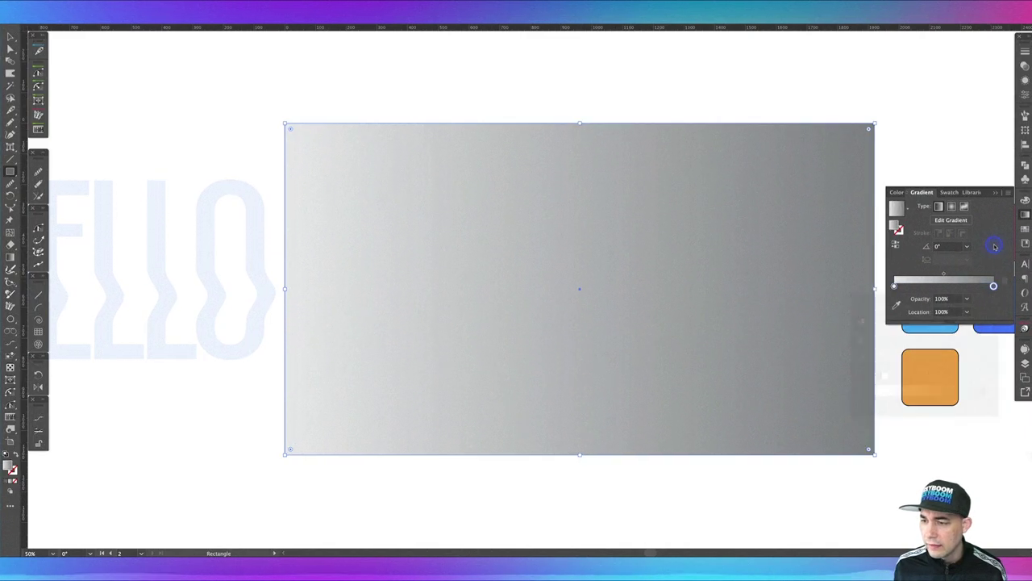
- Redirect the rectangle's gradient diagonally, running from darker grey at its lower-left corner to light grey at its upper right
key("g")
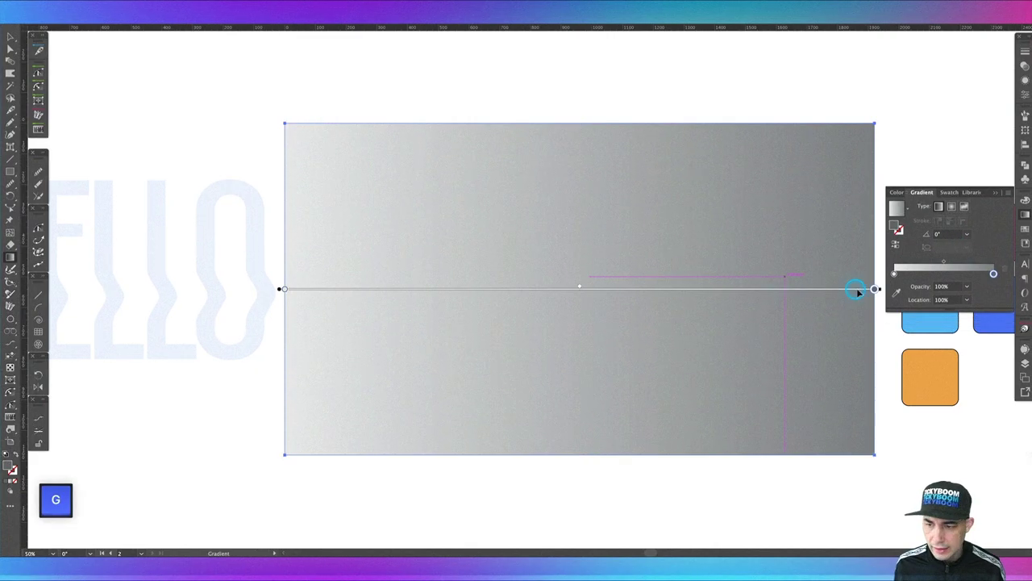
mouse_move(882, 288)
left_mouse_down()
mouse_move(170, 493)
mouse_move(133, 433)
mouse_move(162, 404)
left_mouse_up()
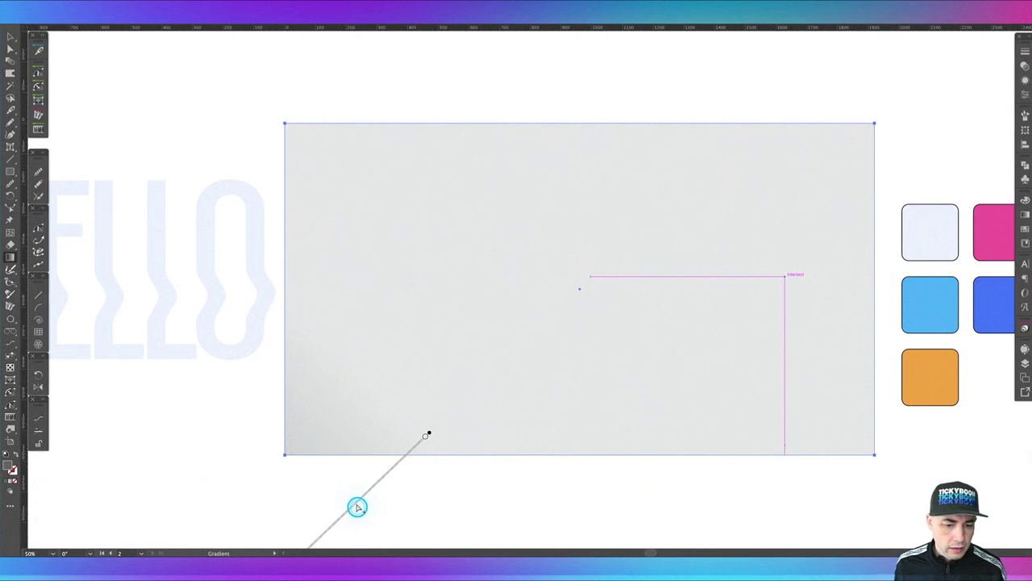
mouse_move(358, 501)
left_mouse_down()
mouse_move(562, 350)
mouse_move(608, 293)
mouse_move(604, 267)
mouse_move(583, 259)
mouse_move(596, 271)
left_mouse_up()
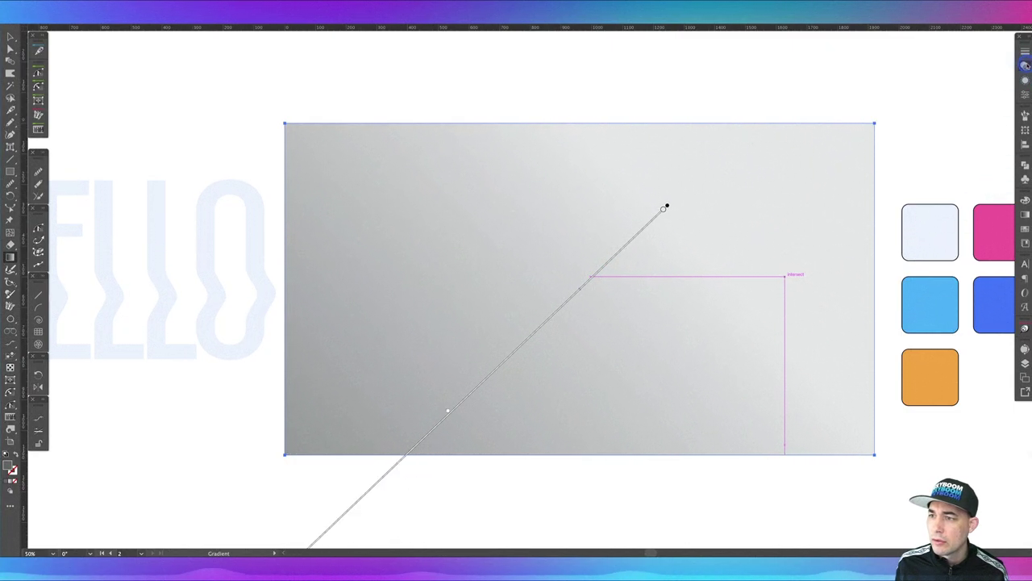
- Set the gradient rectangle's blend mode to Soft Light so it blends over the HELLO artwork
left_click(1025, 66)
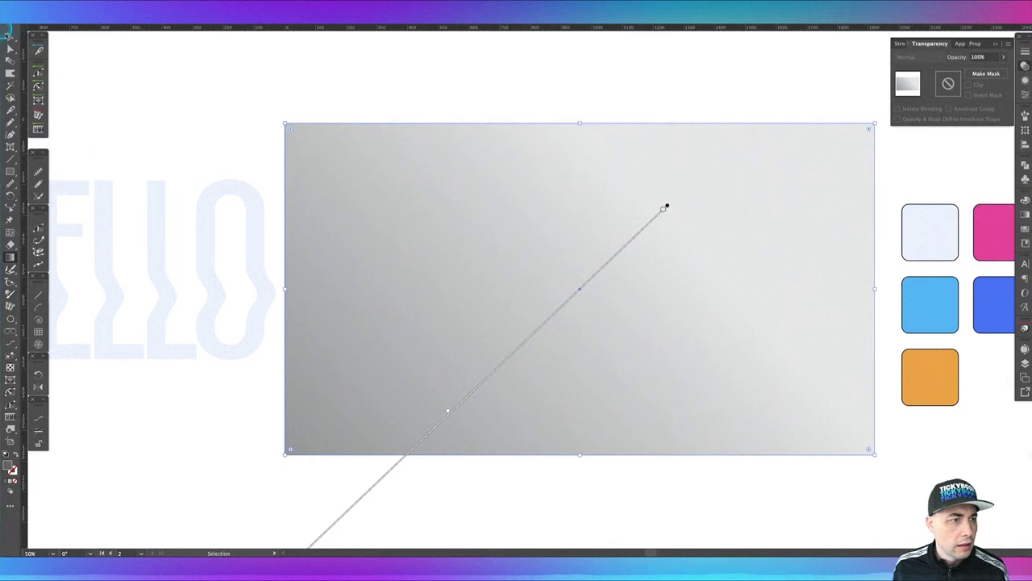
left_click(363, 94)
left_click(513, 235)
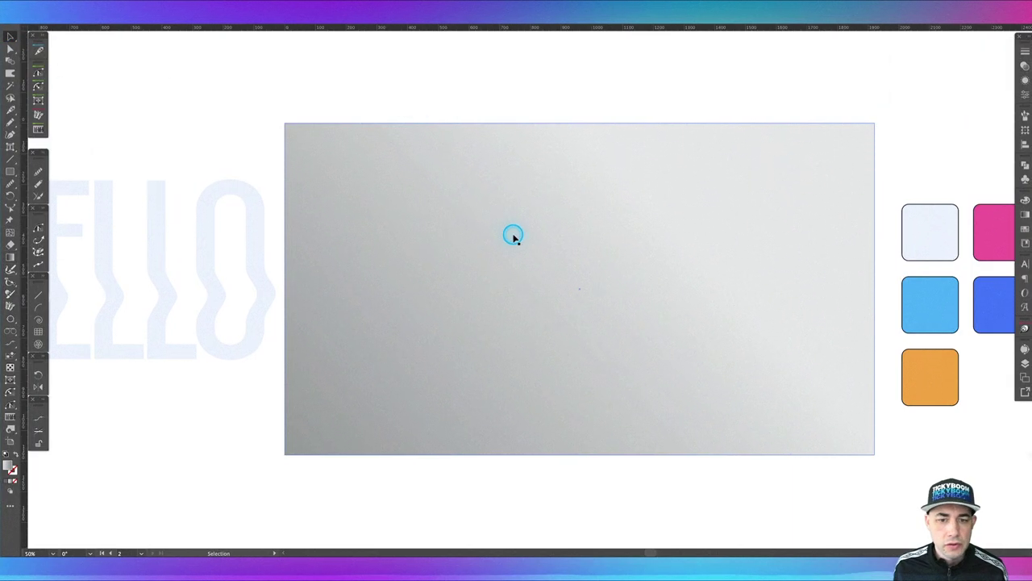
left_click(1023, 65)
left_click(917, 59)
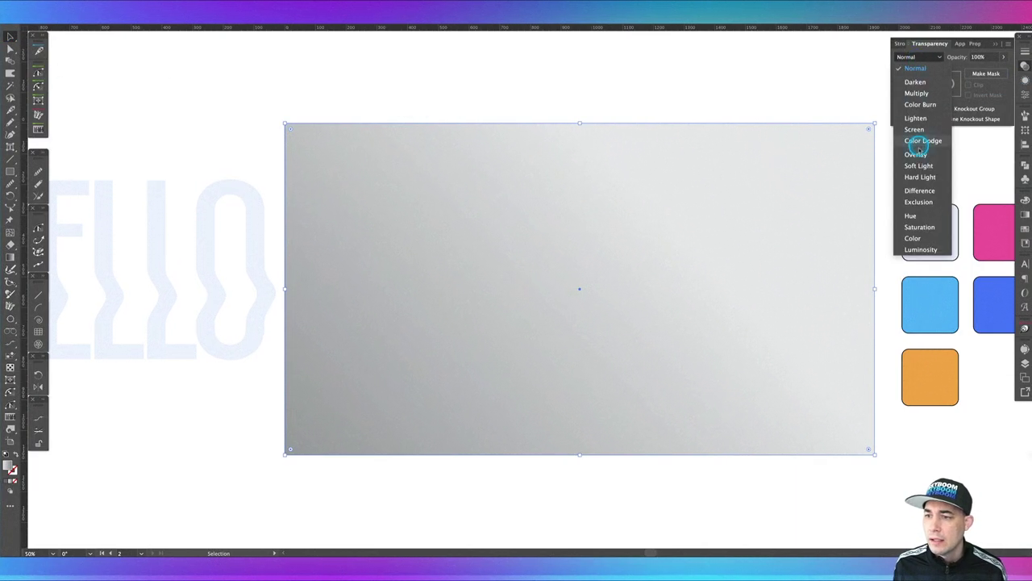
left_click(915, 166)
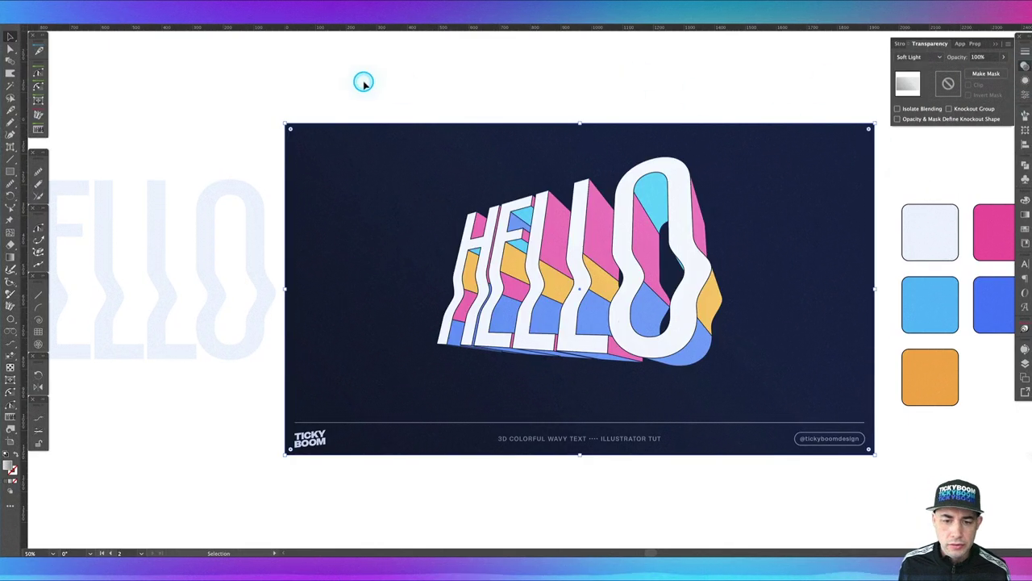
- Apply a Film Grain effect to the gradient rectangle with grain 10, highlight area 5 and intensity about 4, and deselect it
key("alt+Tab")
mouse_move(526, 345)
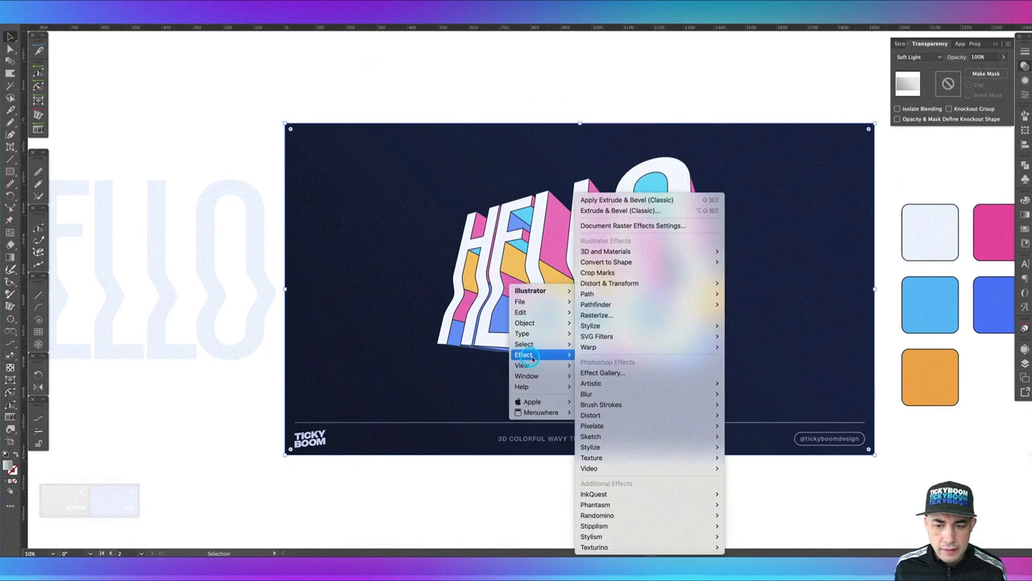
mouse_move(638, 384)
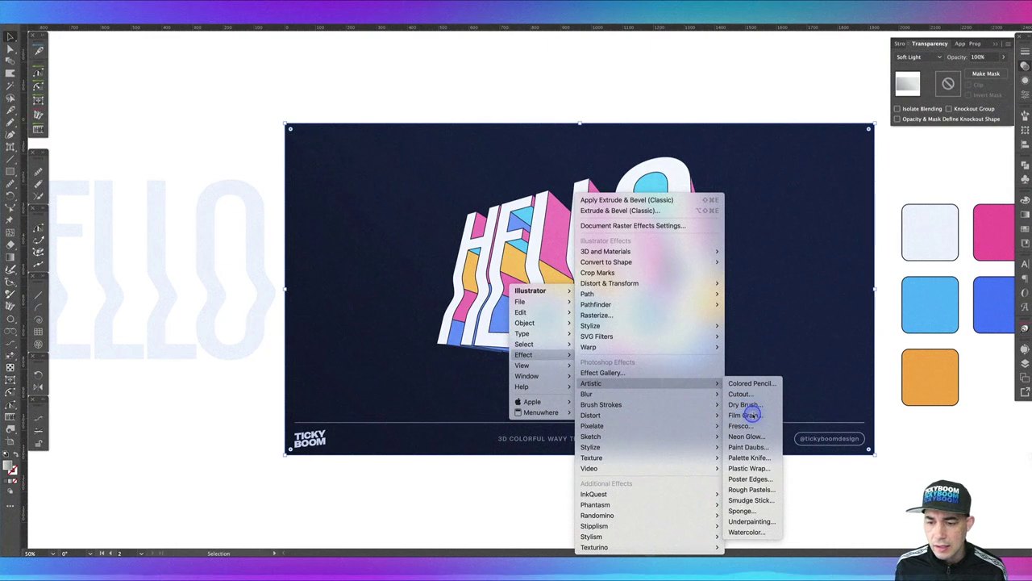
left_click(745, 415)
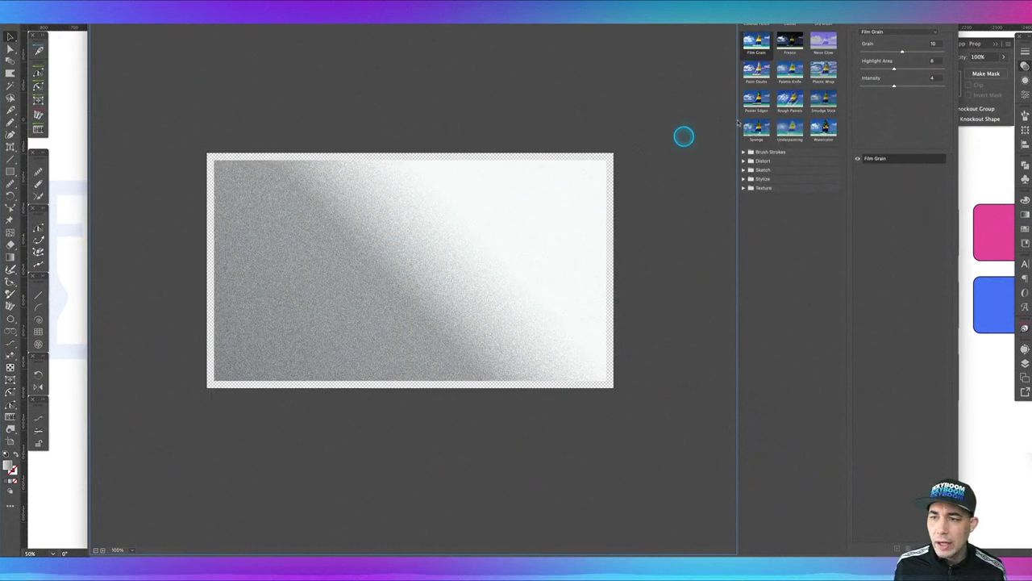
left_click_drag(895, 70, 884, 70)
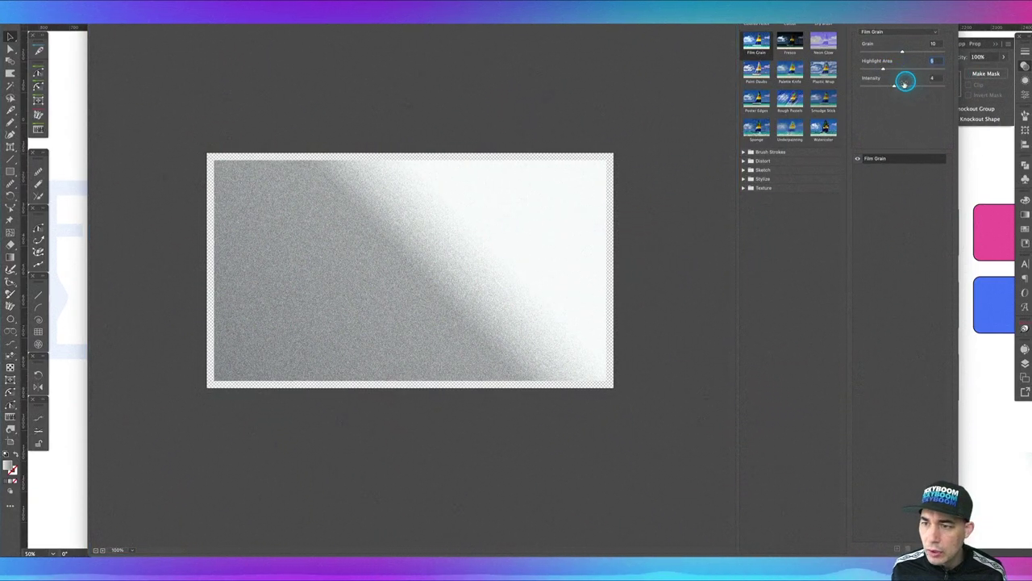
left_click_drag(892, 87, 895, 88)
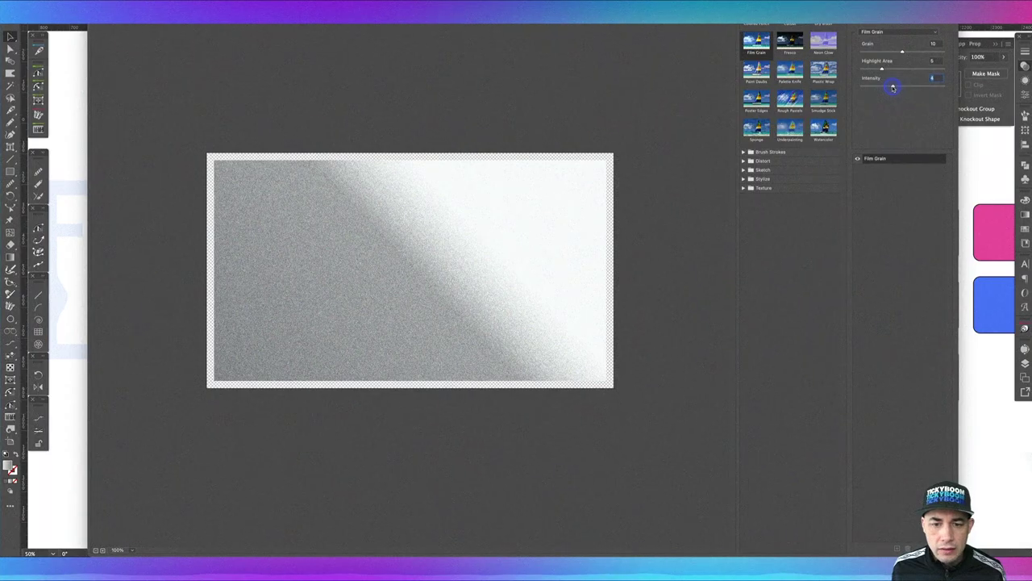
left_click_drag(891, 88, 888, 88)
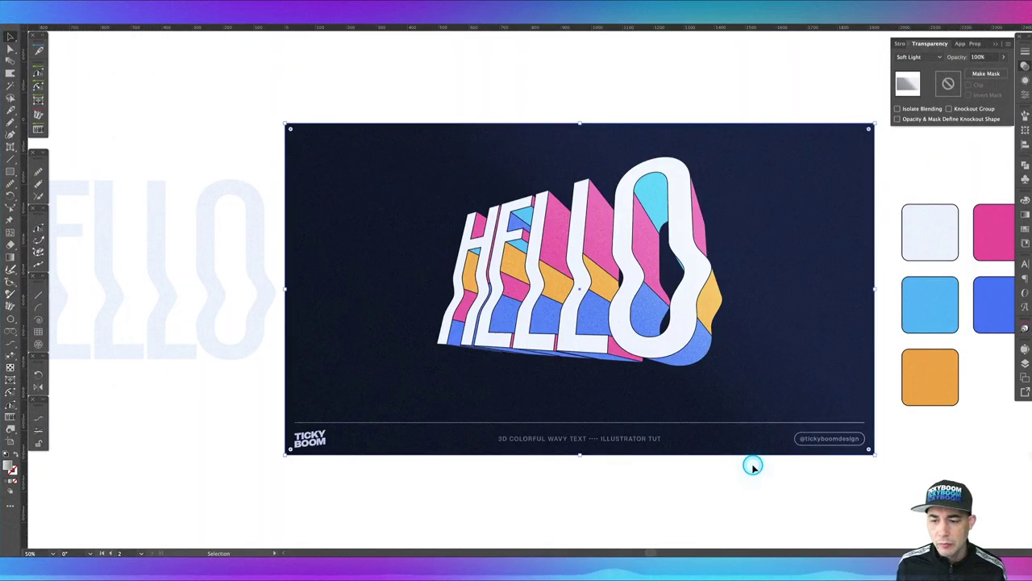
left_click(753, 466)
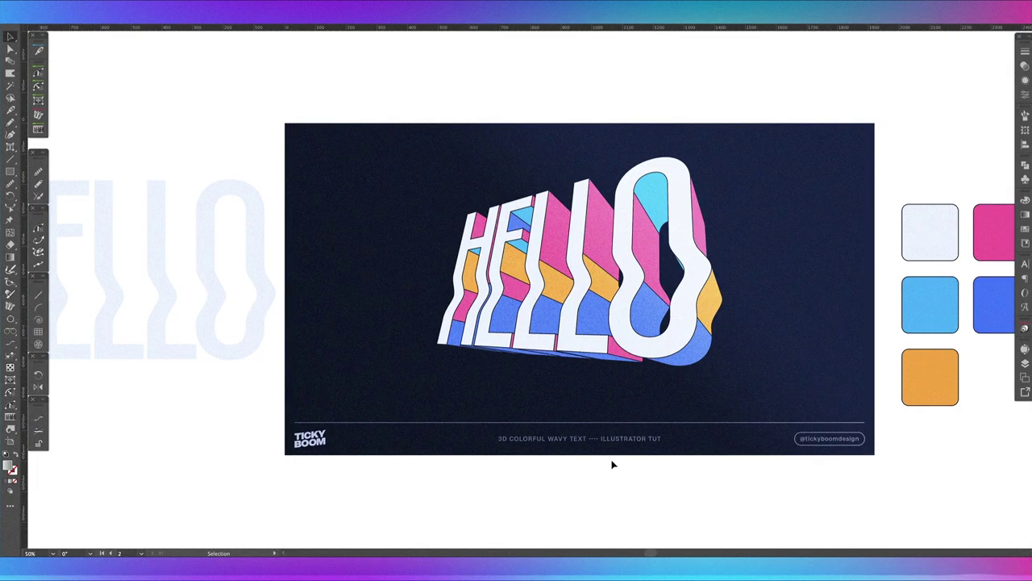